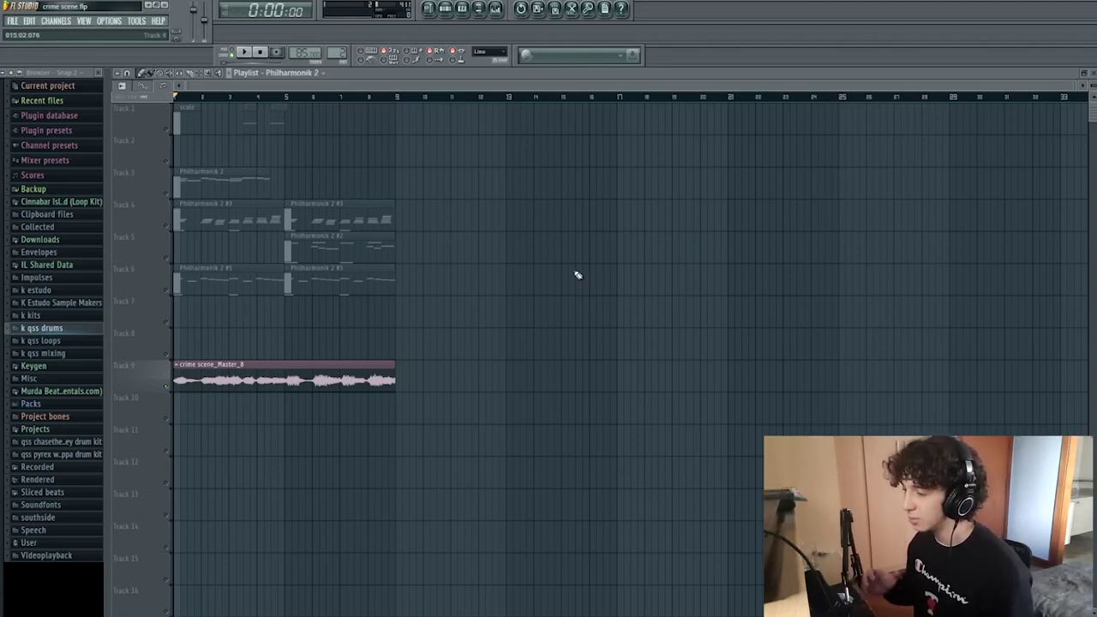
Open the Philharmonik 2 instrument from the channel rack and browse its instrument library through Strings and Ensemble to Violins.
key(F6)
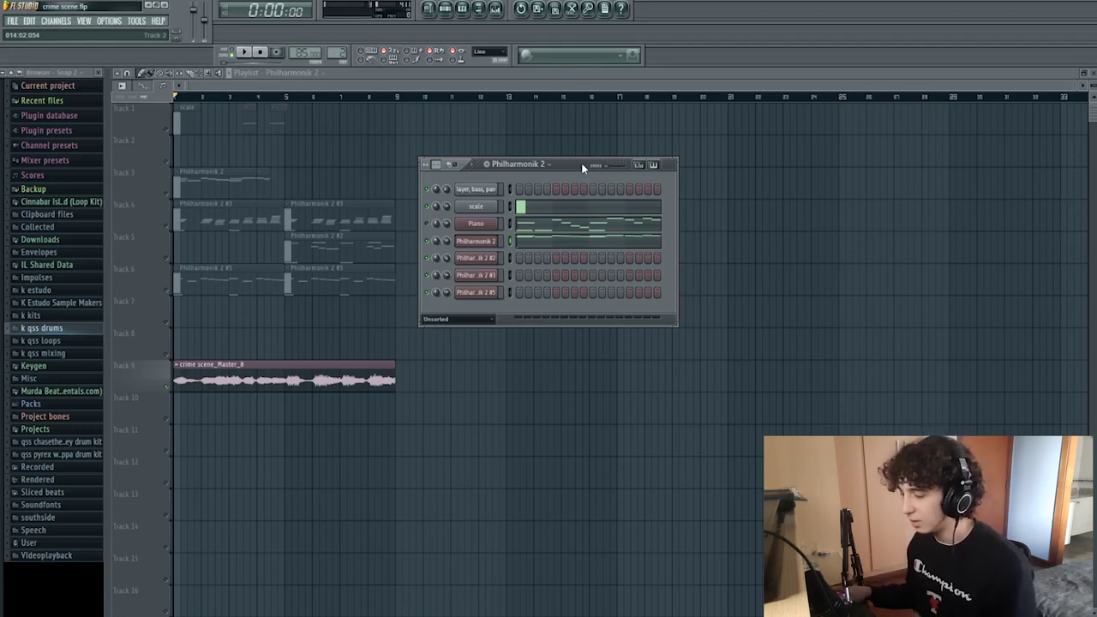
click(474, 244)
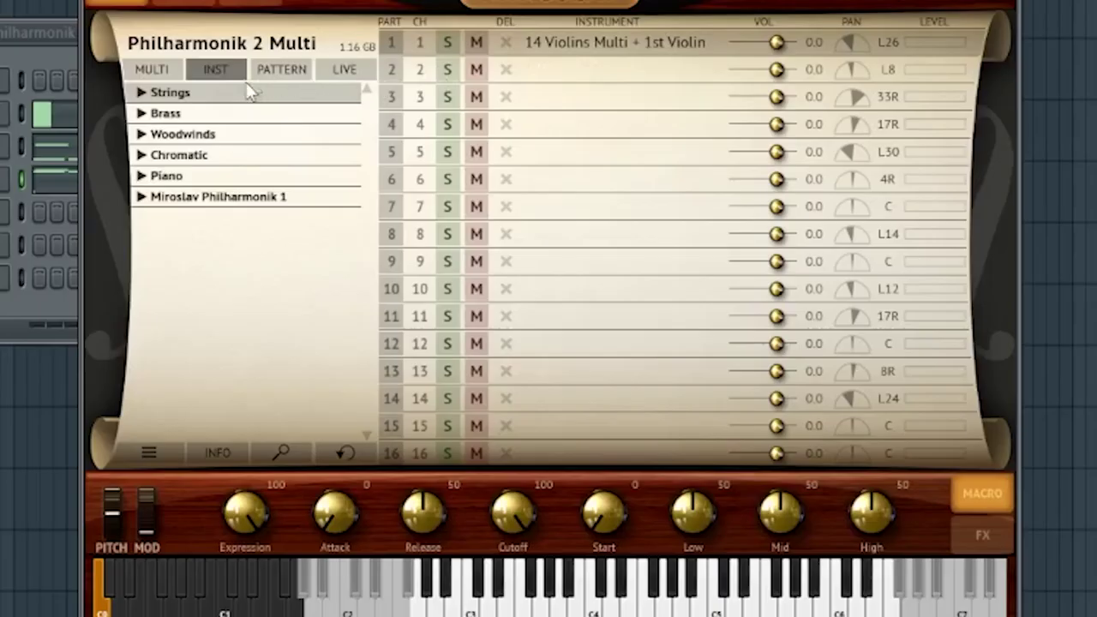
click(142, 92)
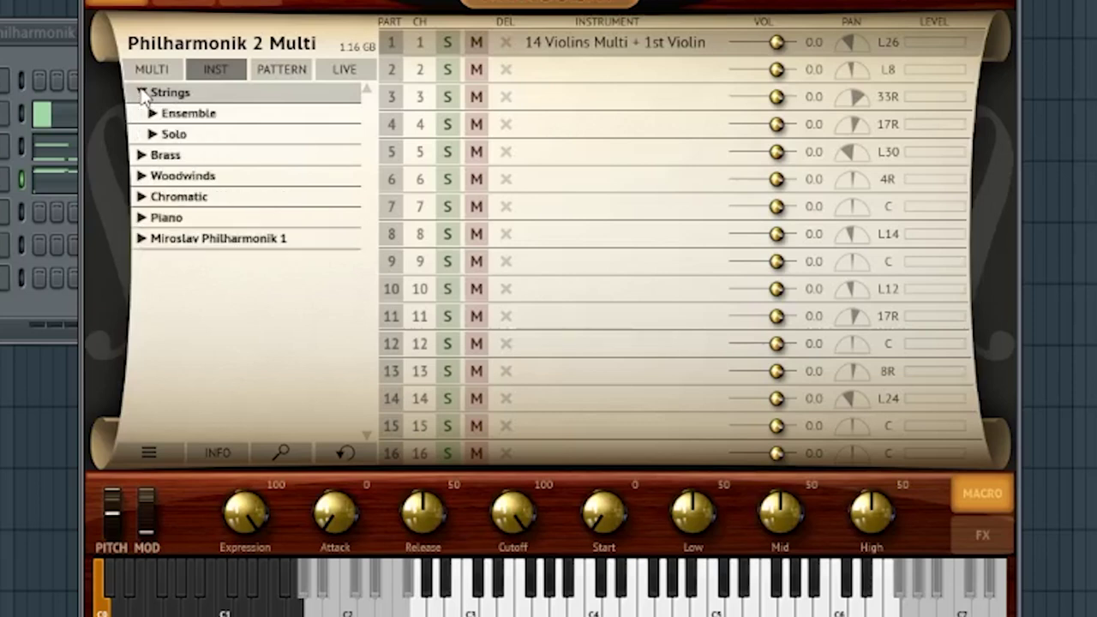
click(152, 113)
click(156, 137)
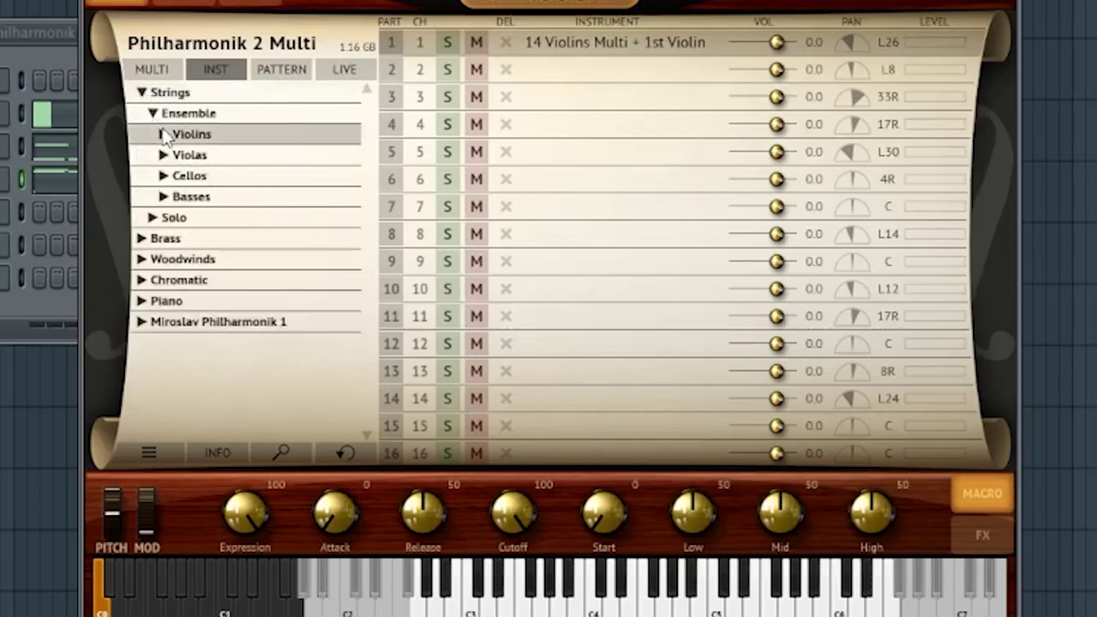
click(163, 135)
click(233, 176)
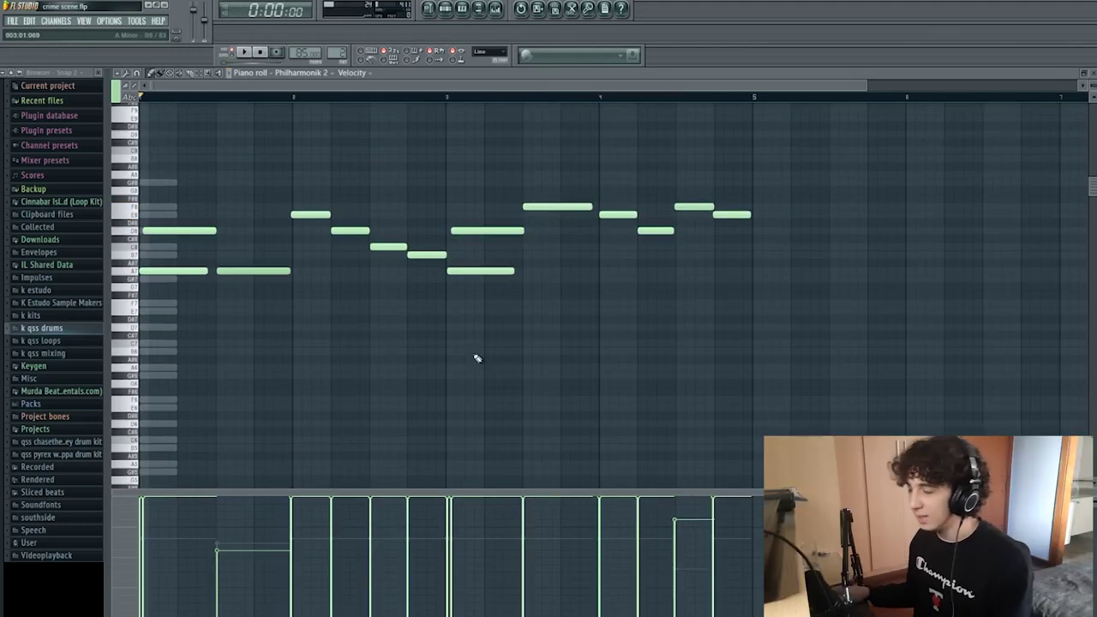
Inspect the low note at the start of the Philharmonik 2 piano roll, then return to the melody notes.
scroll(478, 359, down, 10)
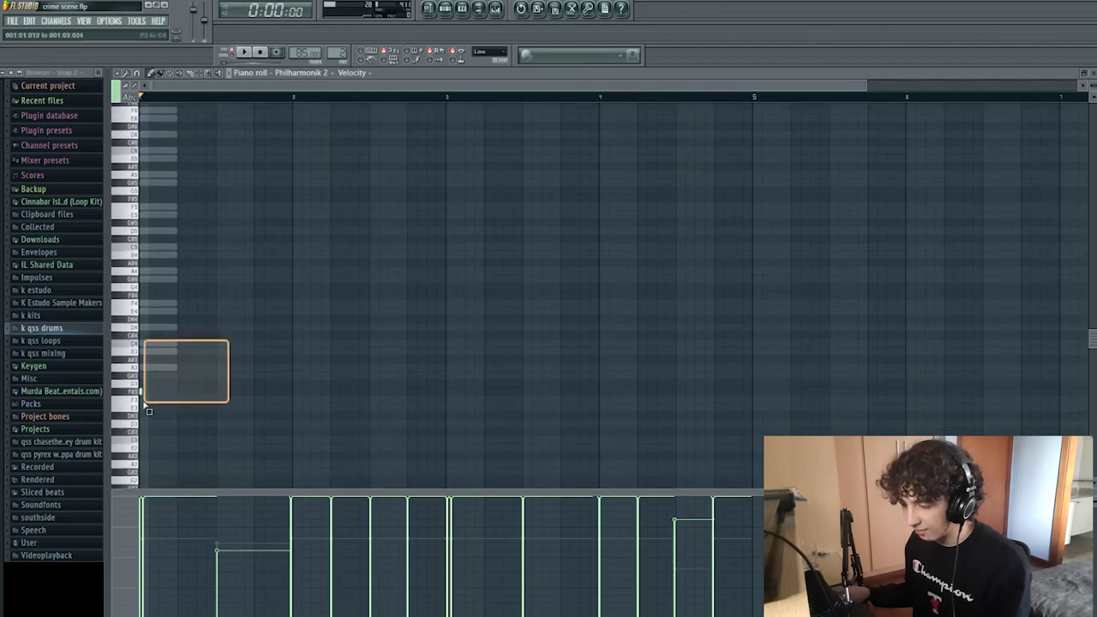
click(150, 391)
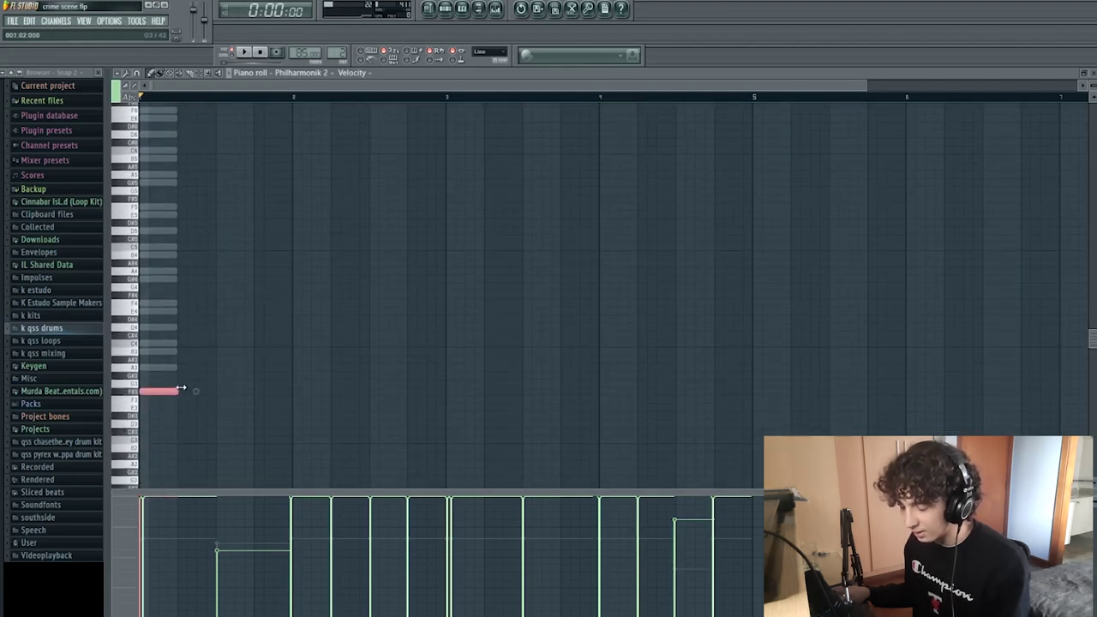
scroll(277, 309, up, 8)
scroll(294, 315, up, 3)
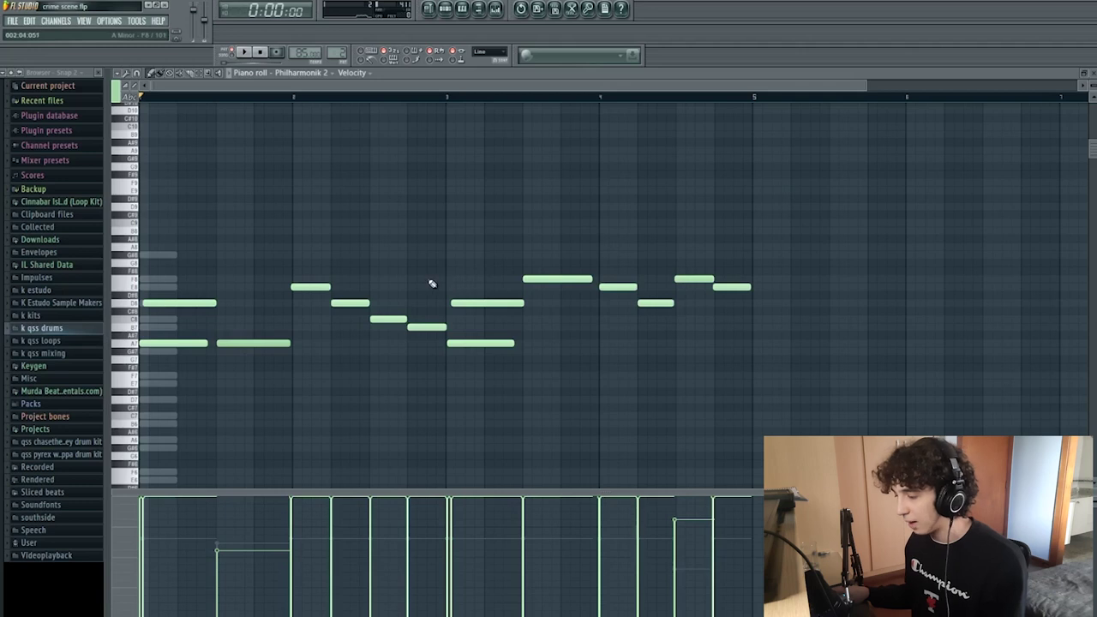
drag(1091, 79, 1090, 85)
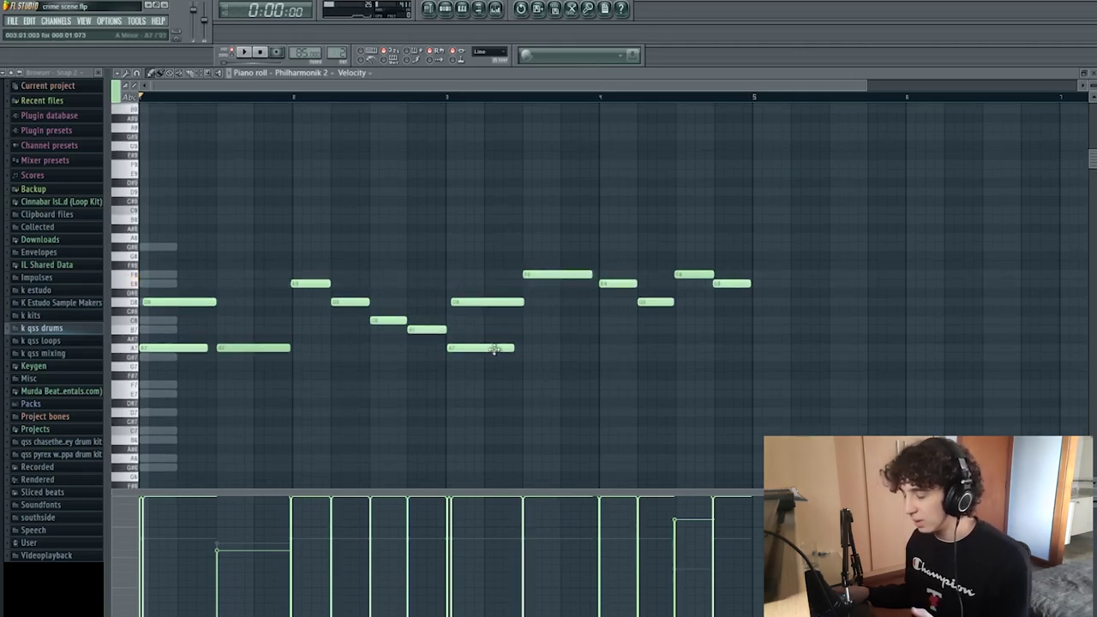
click(399, 359)
right_click(410, 360)
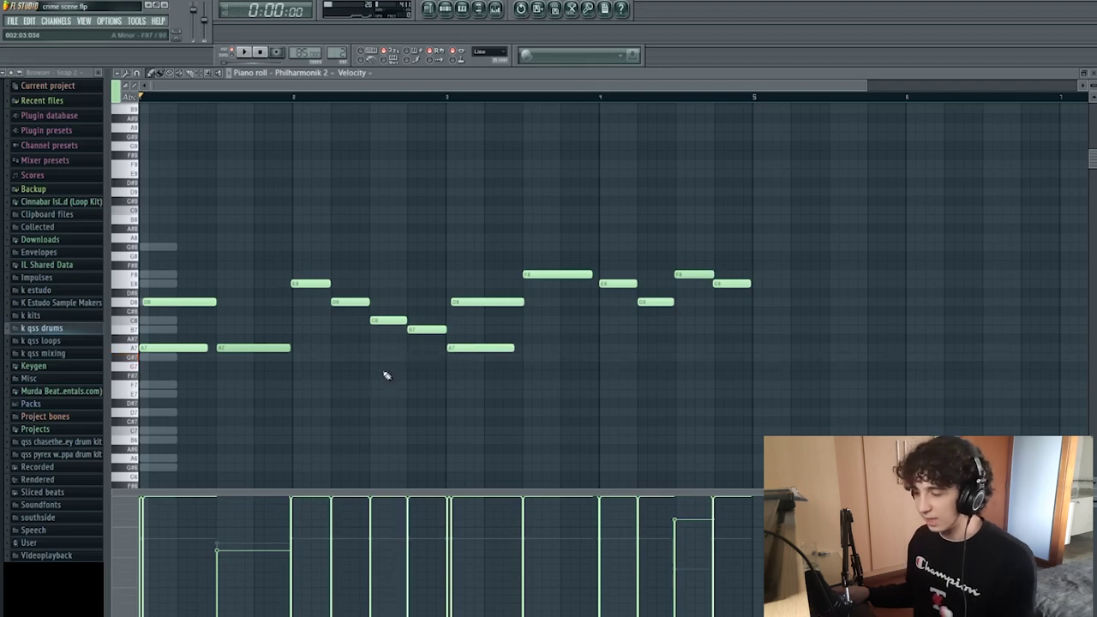
click(372, 382)
right_click(390, 384)
scroll(657, 403, down, 2)
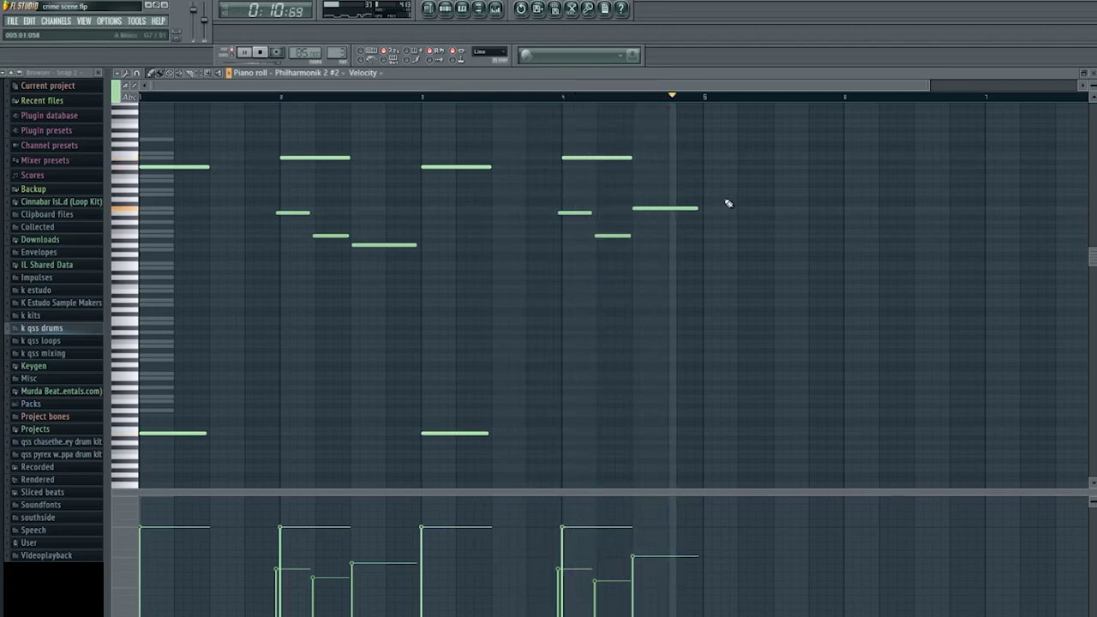
Stop playback and examine the low notes and the upper melody in the Philharmonik 2 #2 piano roll.
key(space)
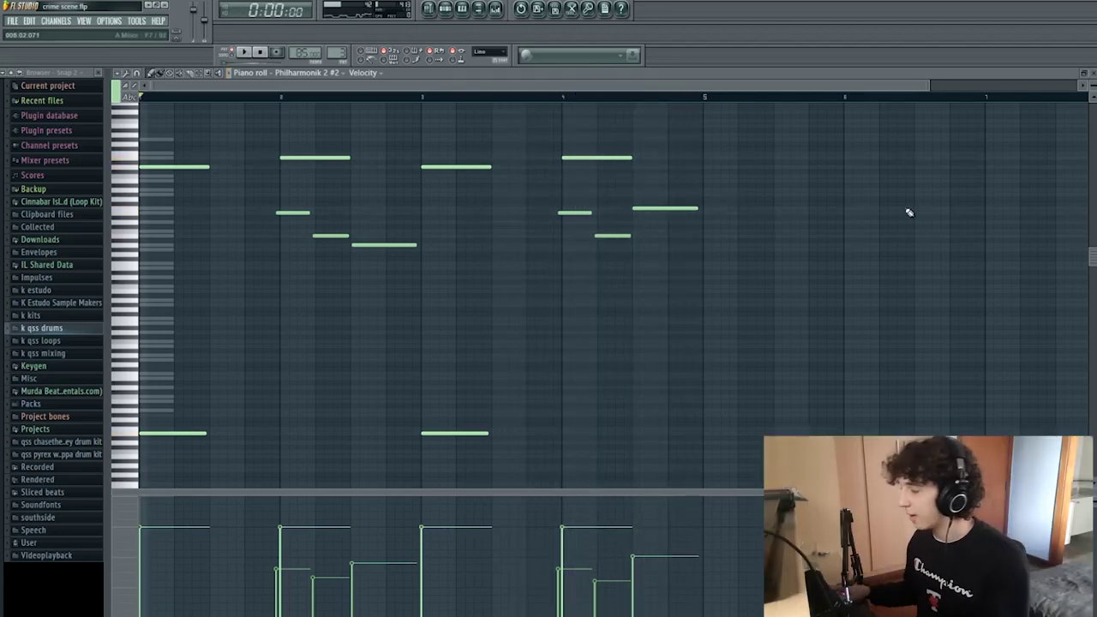
scroll(245, 352, down, 5)
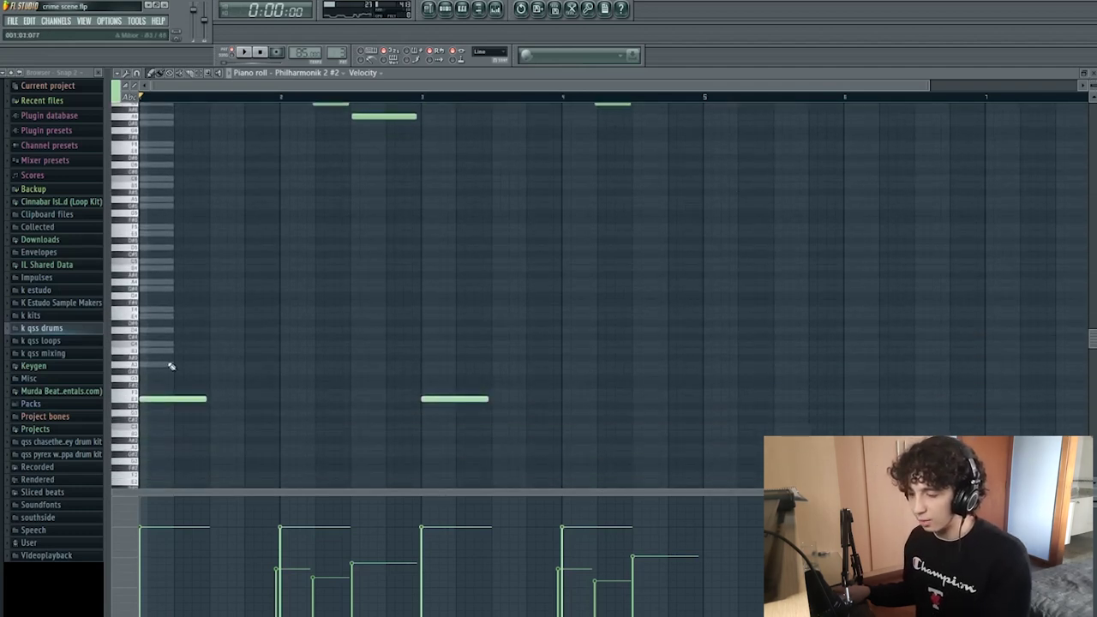
drag(166, 377, 159, 410)
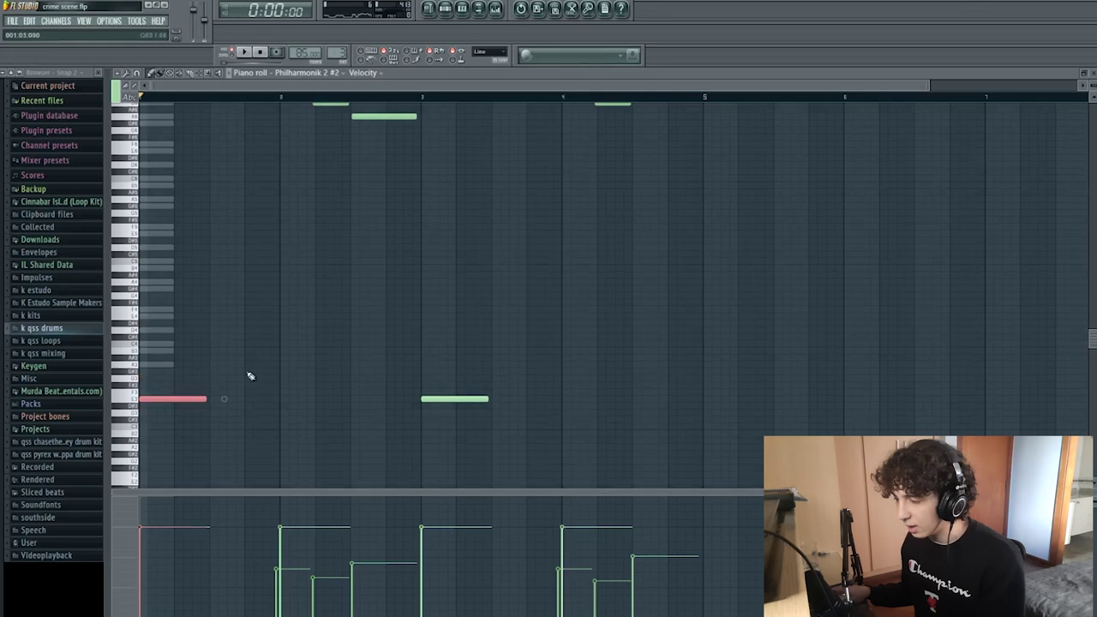
click(326, 325)
scroll(339, 316, up, 4)
scroll(339, 316, up, 3)
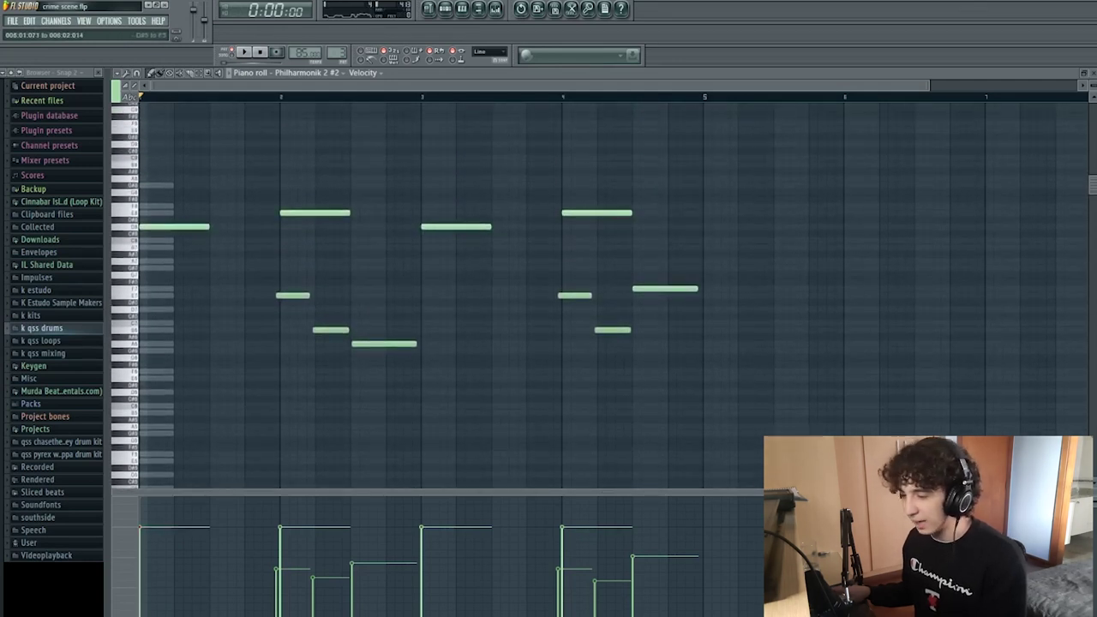
drag(886, 473, 188, 187)
click(301, 155)
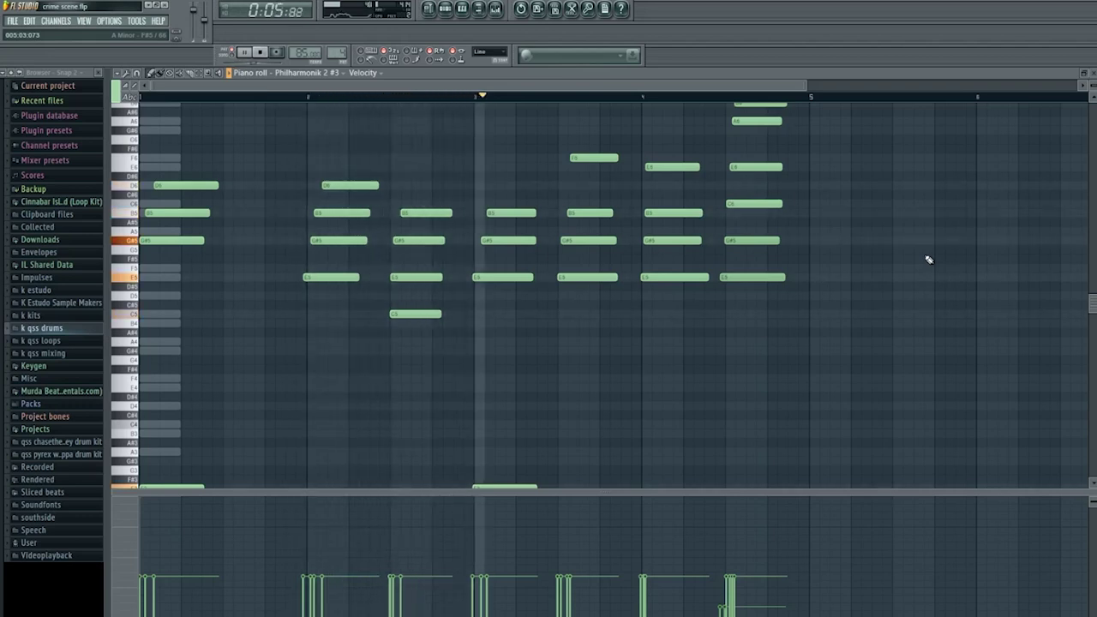
Review the chords in the Philharmonik 2 #3 piano roll, stop playback and highlight the low notes beneath them.
scroll(930, 260, up, 1)
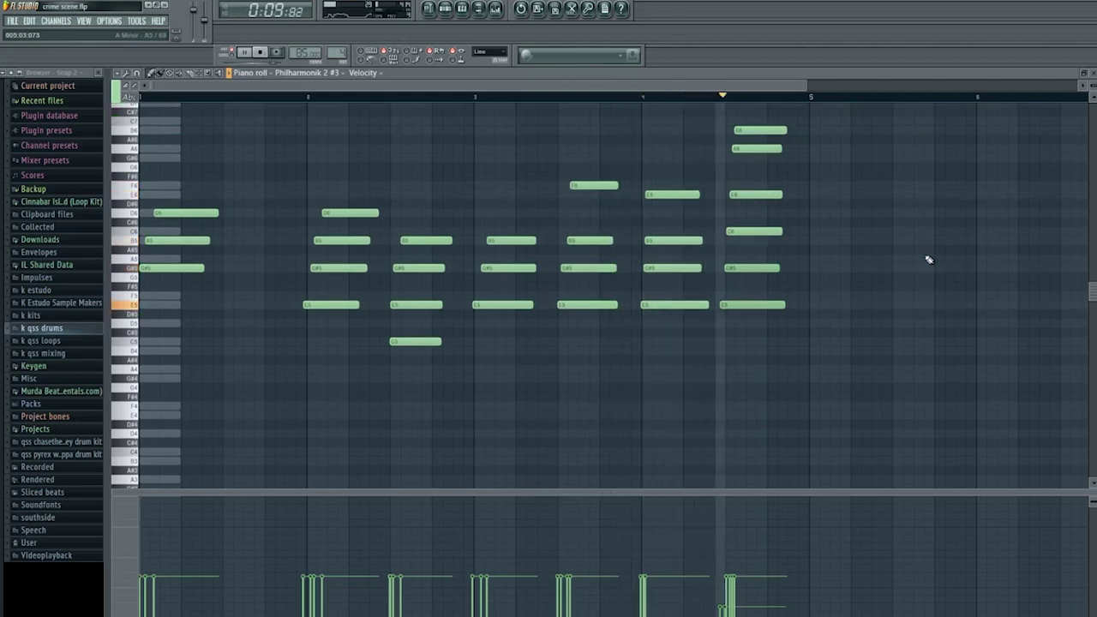
key(space)
scroll(883, 267, down, 5)
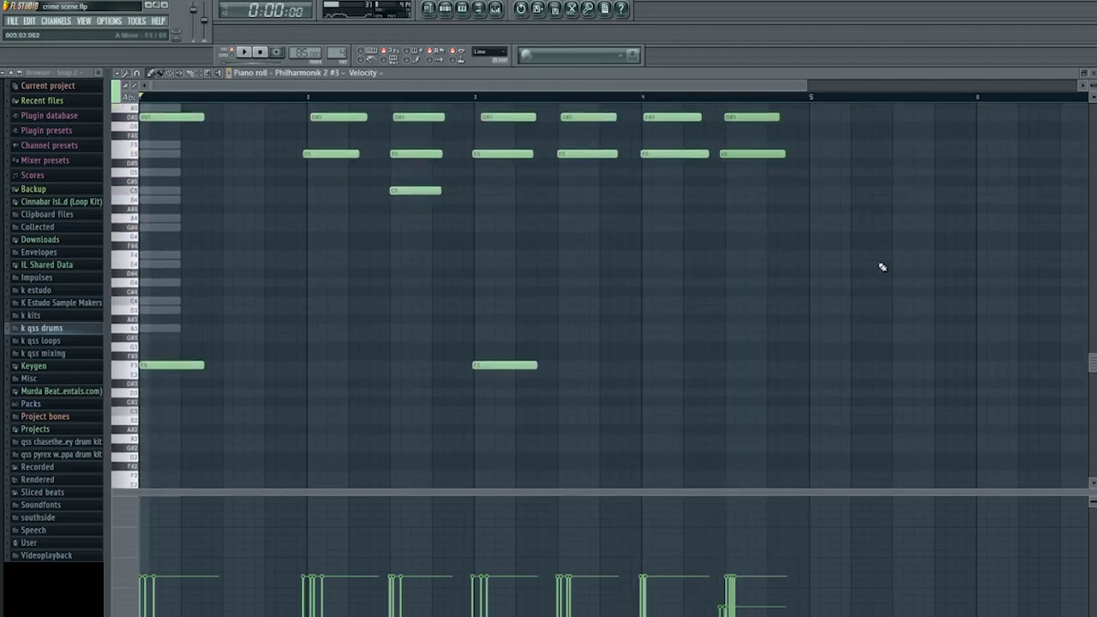
scroll(884, 268, down, 1)
drag(607, 382, 204, 302)
scroll(221, 315, up, 5)
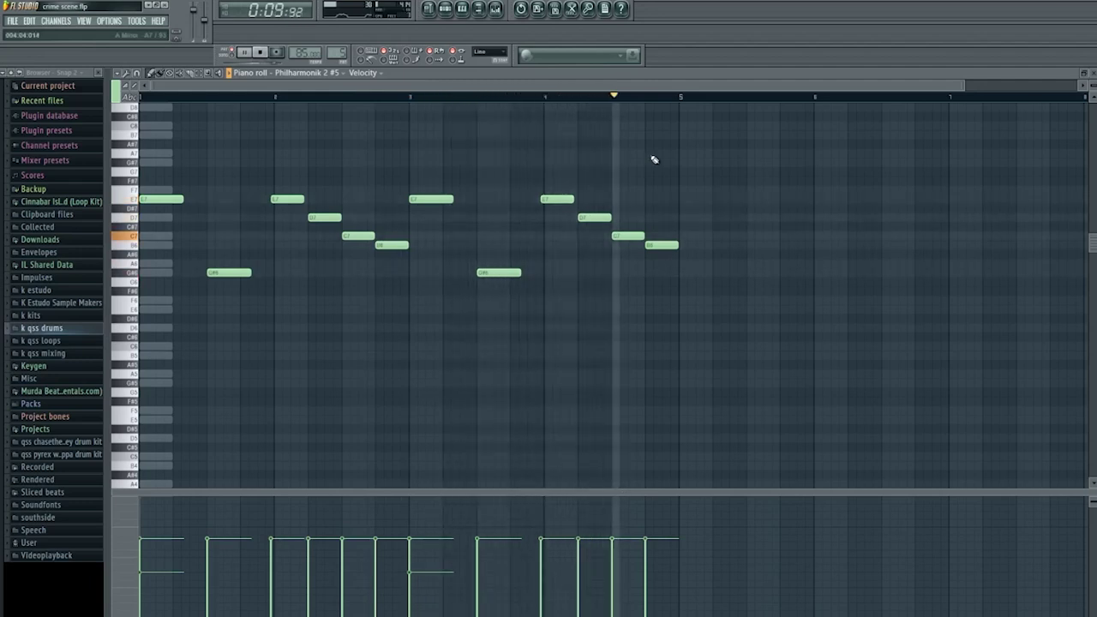
Stop playback and inspect the two low notes and the melody in the Philharmonik 2 #5 piano roll, closing it when done.
key(space)
scroll(652, 159, up, 5)
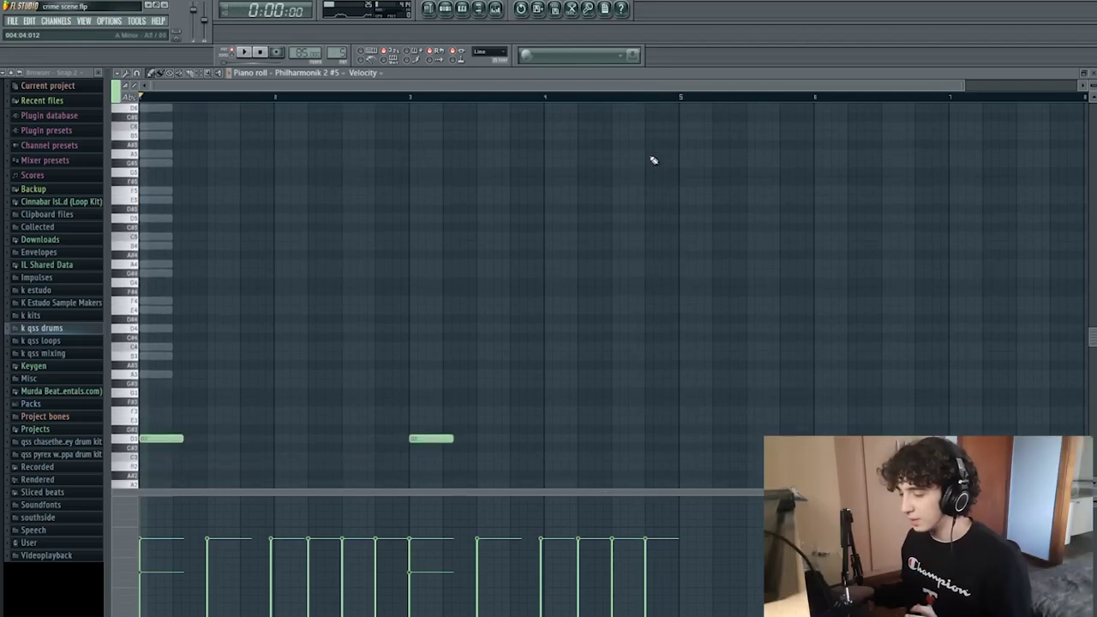
scroll(509, 272, down, 1)
drag(494, 385, 142, 387)
click(346, 311)
scroll(393, 265, up, 2)
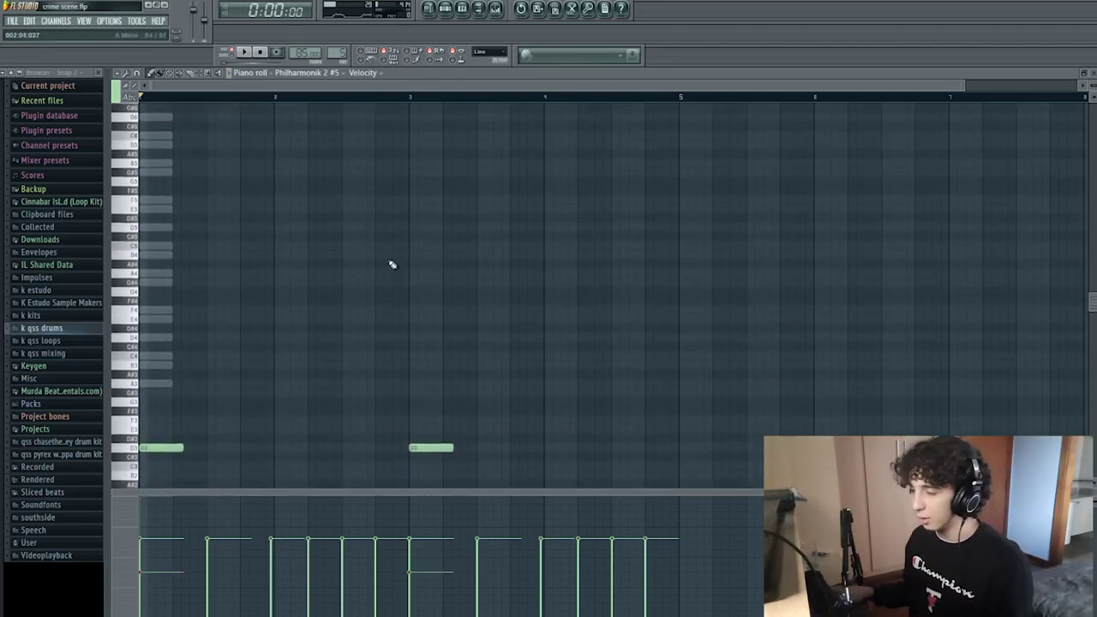
scroll(392, 265, up, 4)
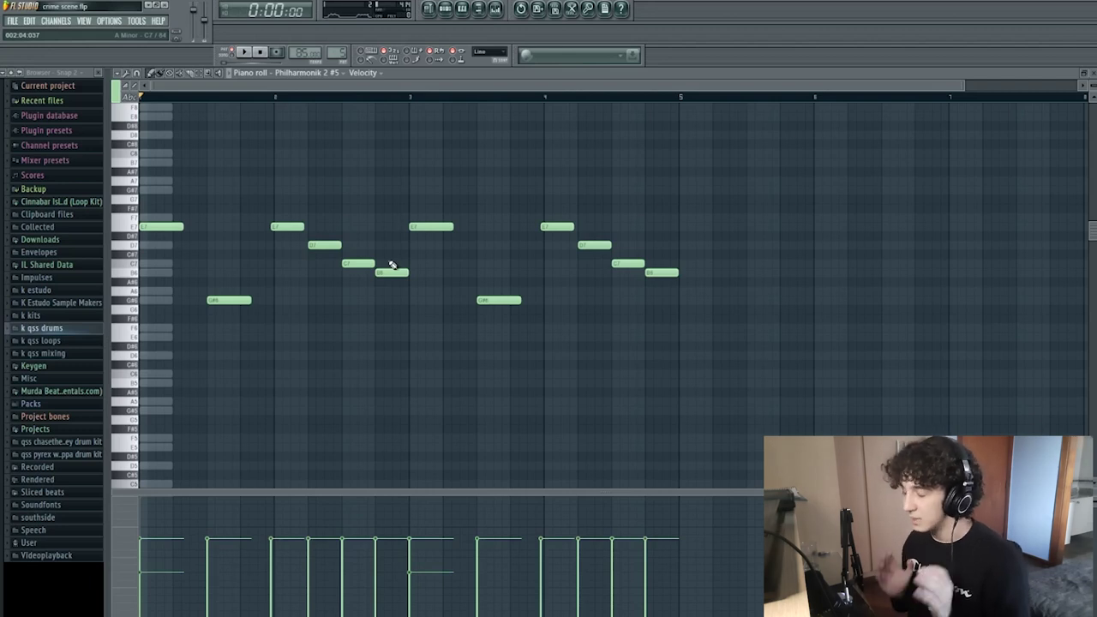
key(F7)
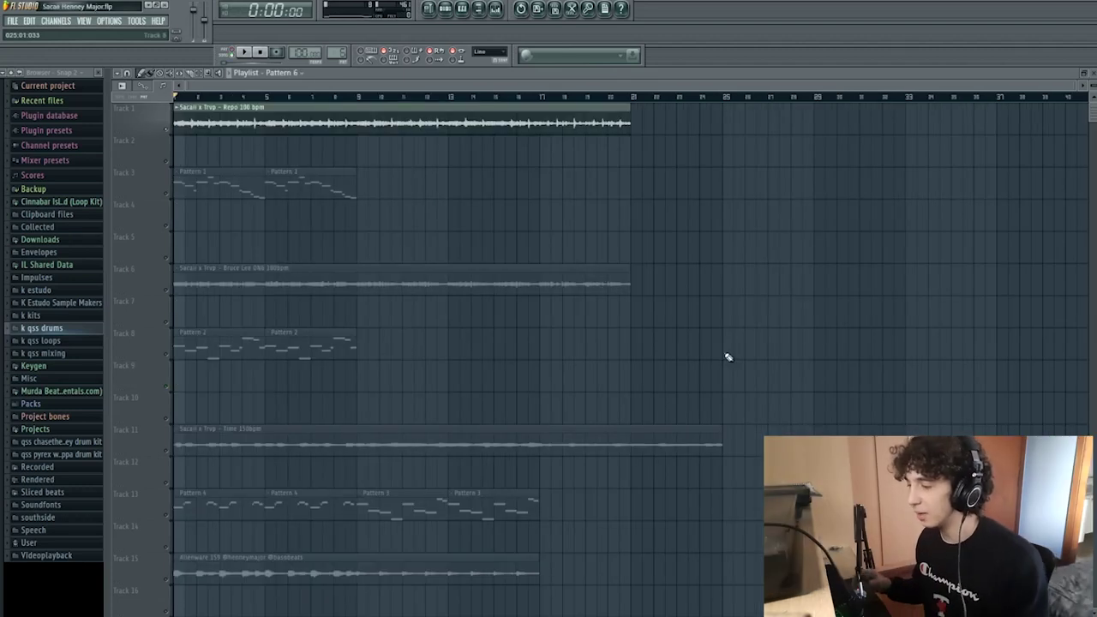
Play the Repo 100 bpm clip on Track 1, stop it, and solo Track 3.
key(space)
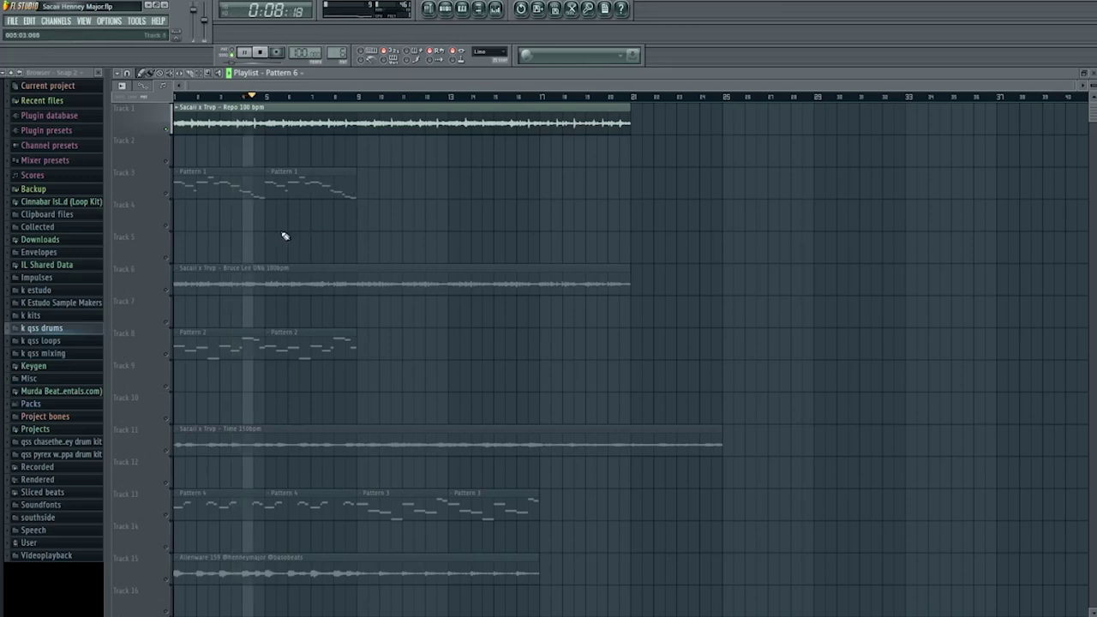
key(space)
right_click(168, 196)
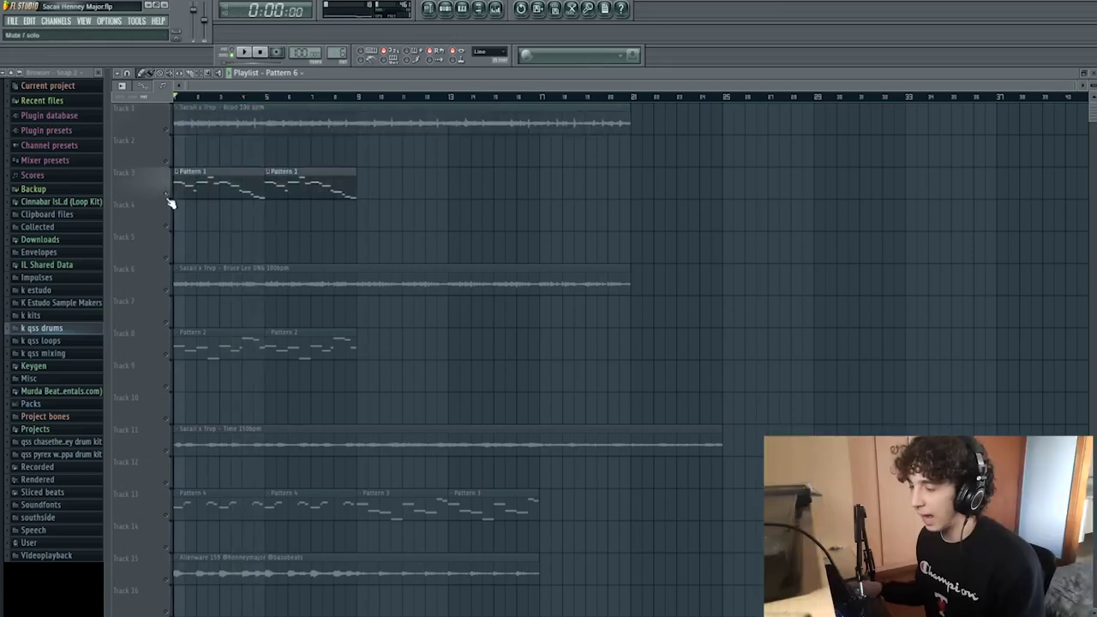
Open the first Pattern 1 clip on Track 3 in the piano roll and highlight its whole melody.
double_click(209, 190)
scroll(549, 257, down, 2)
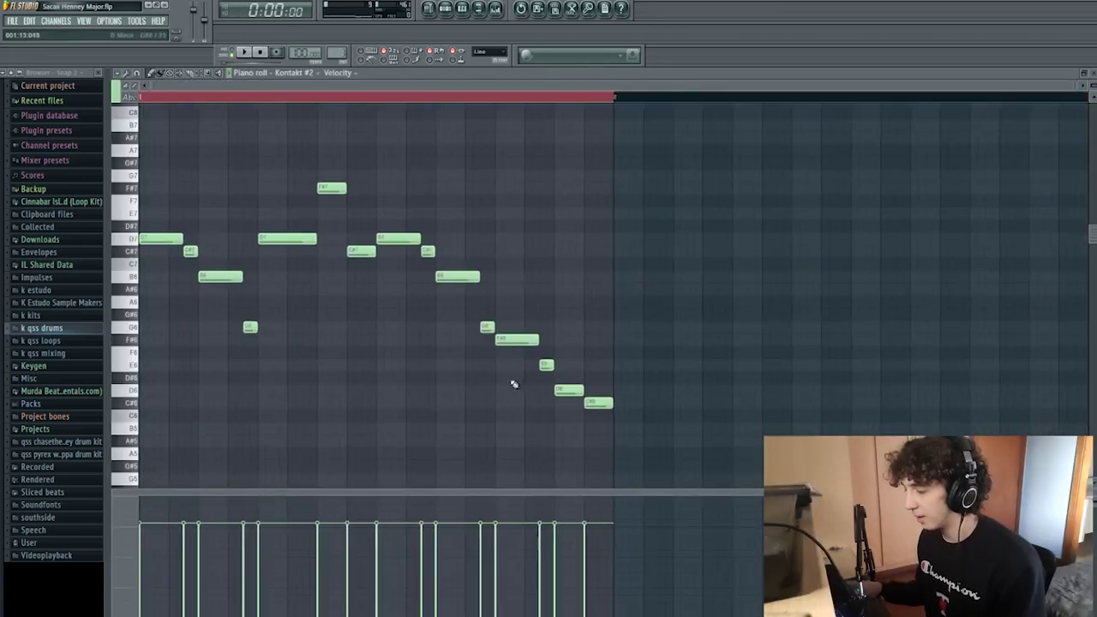
drag(716, 451, 136, 175)
View the instrument loaded in Pattern 1's Kontakt #2 channel, close its window and play the pattern.
key(F6)
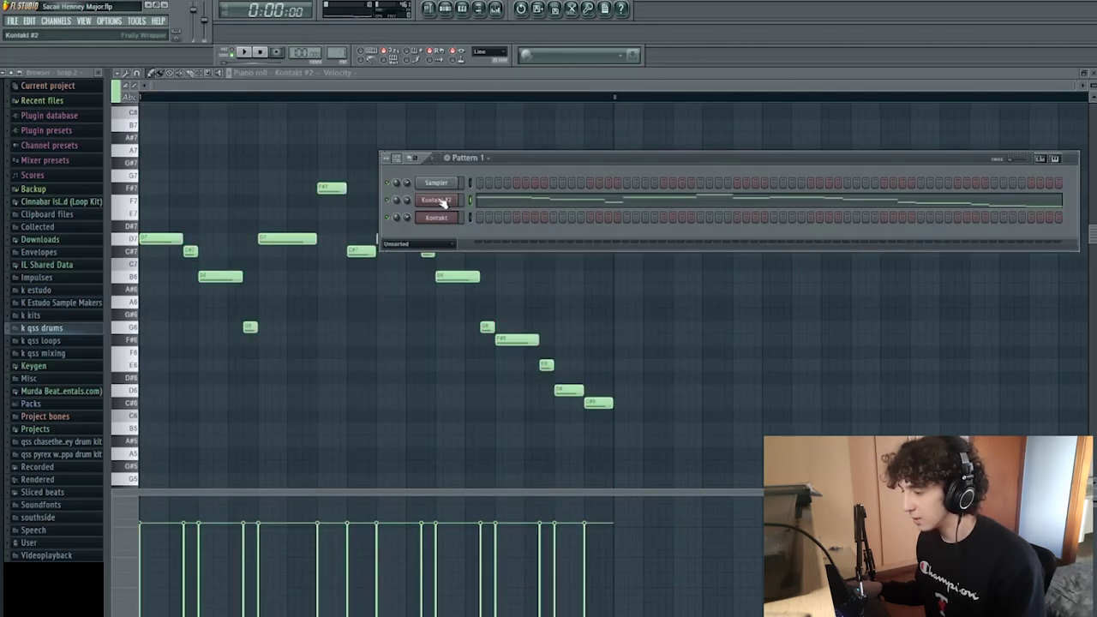
click(630, 206)
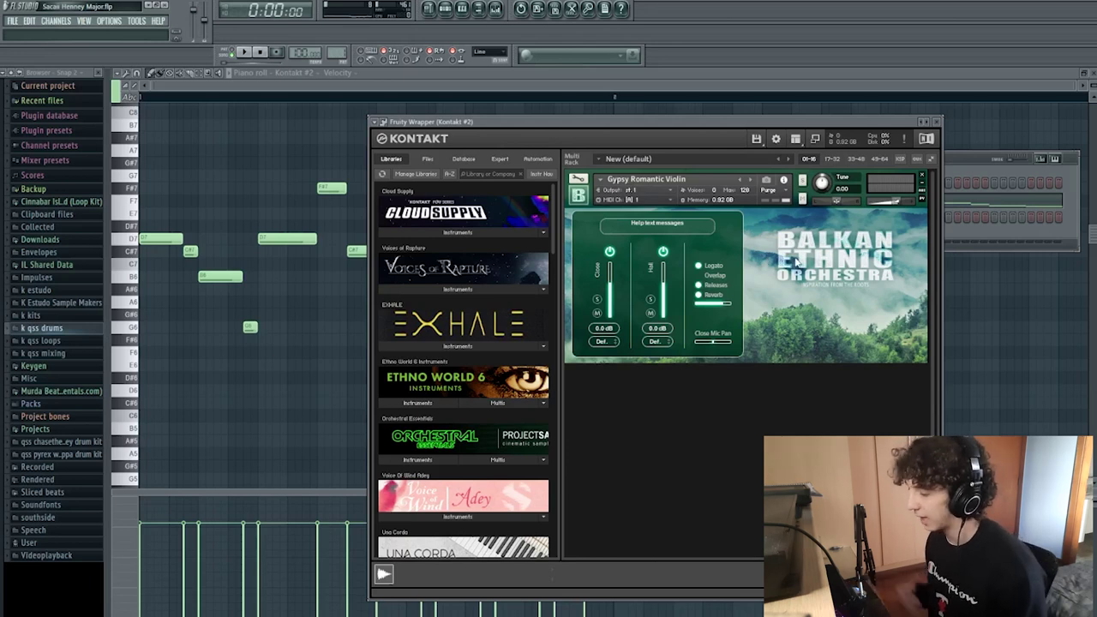
click(1030, 309)
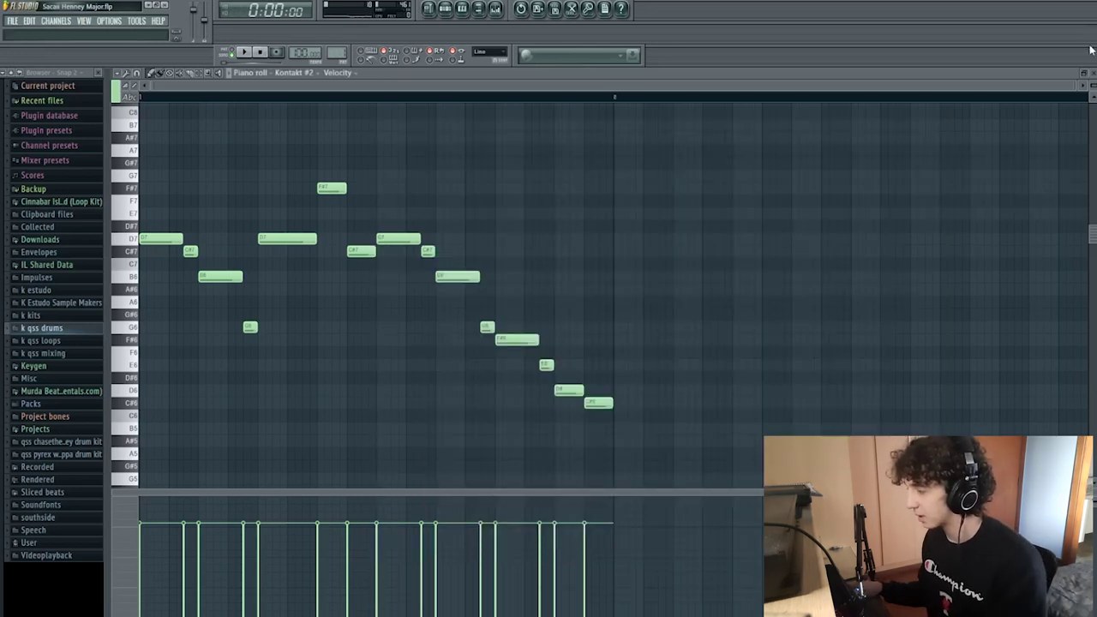
key(space)
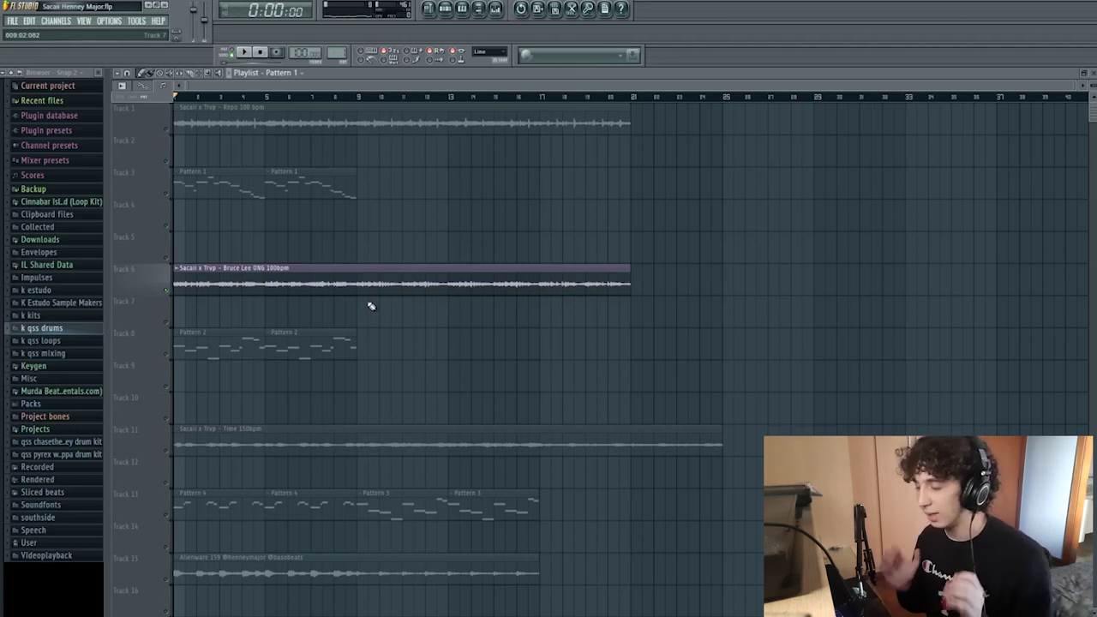
Play the Bruce Lee clip on Track 6, then open the first Pattern 2 clip on Track 8 in the piano roll.
key(space)
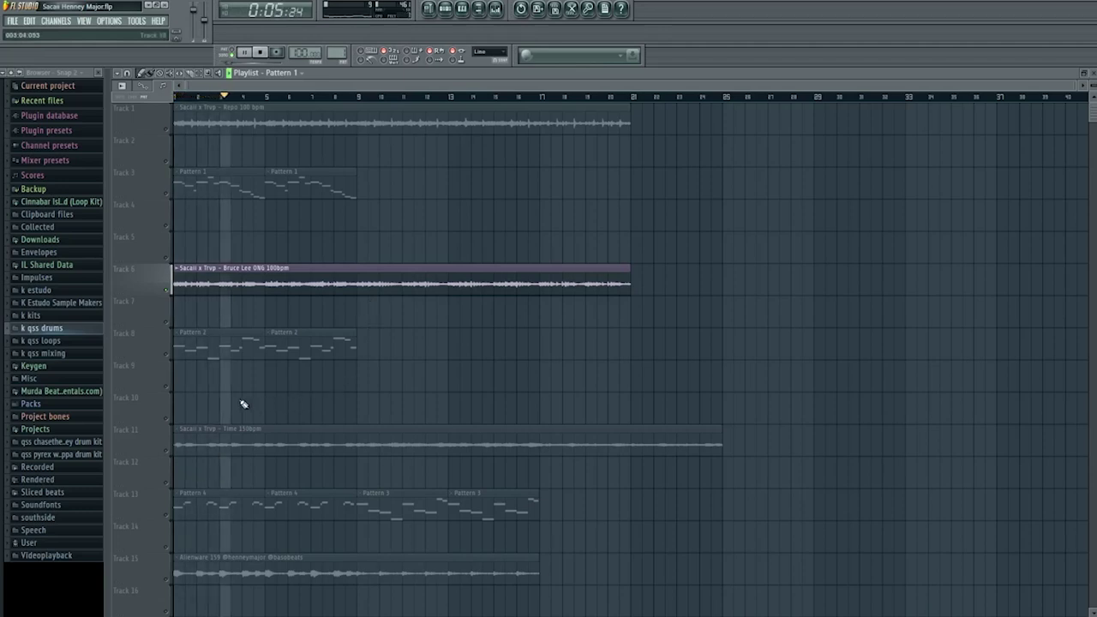
click(171, 353)
double_click(195, 348)
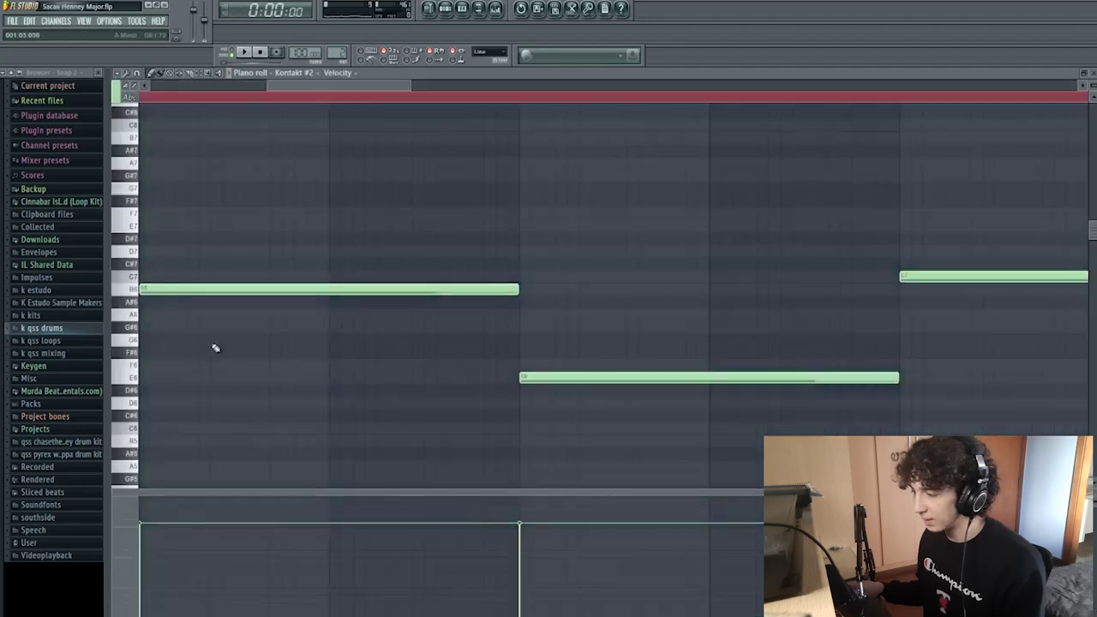
View the instrument loaded in Pattern 2's Kontakt #2 channel and return to the piano roll.
click(461, 10)
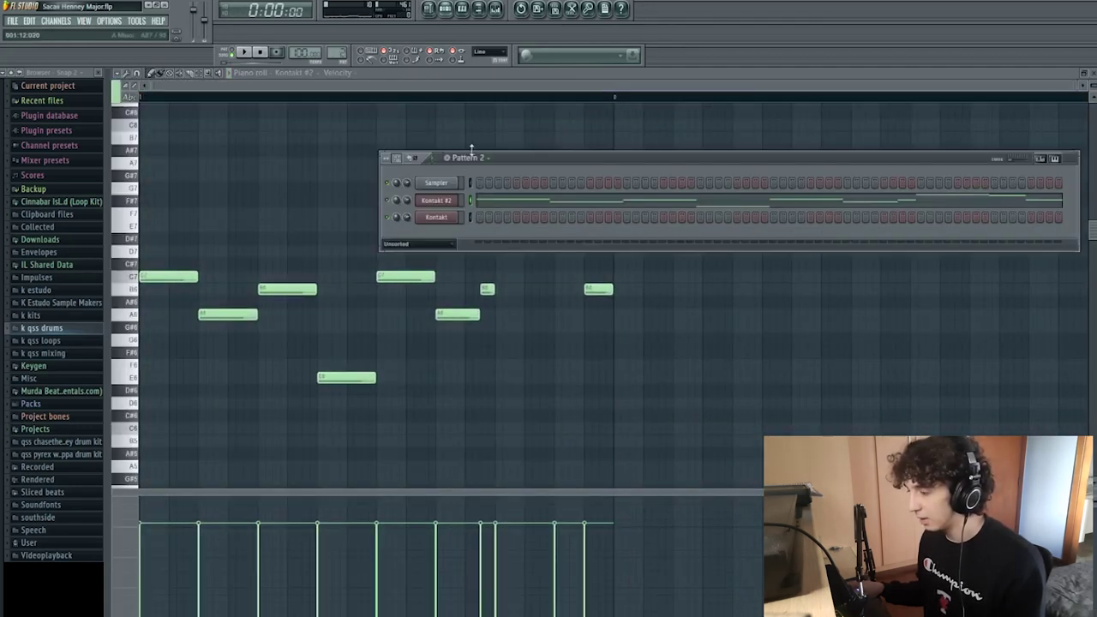
click(575, 214)
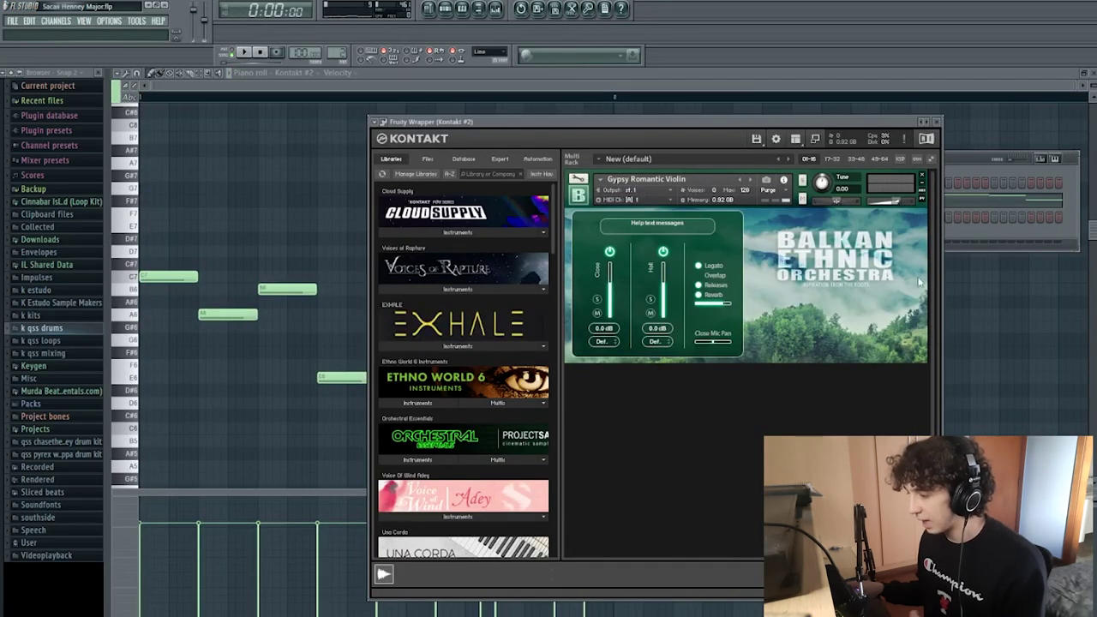
click(292, 219)
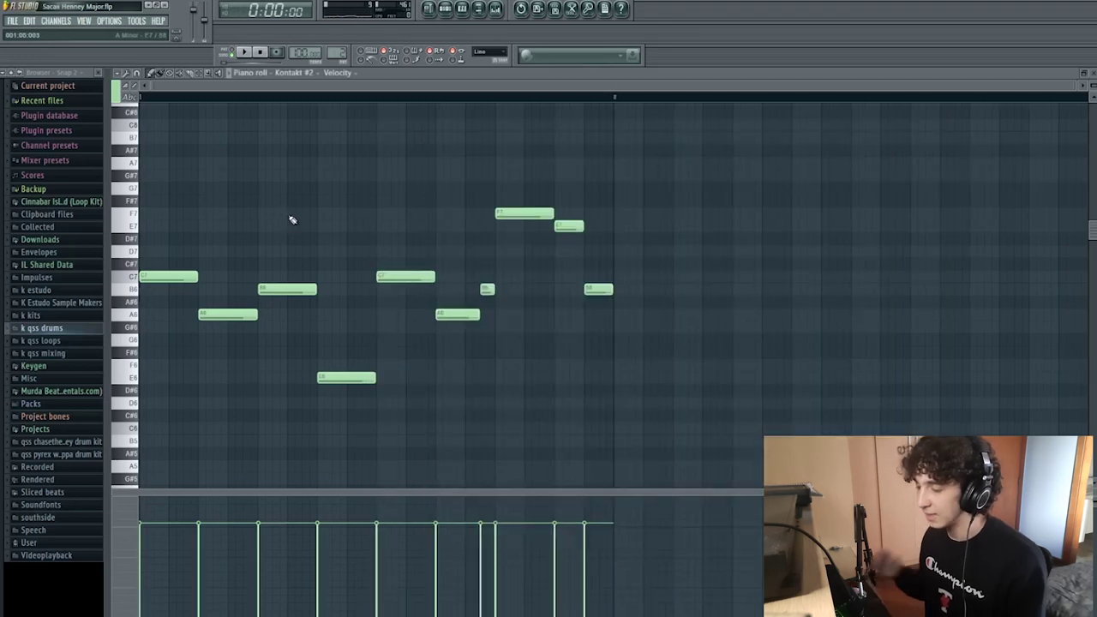
Play Pattern 2's melody in the piano roll, followed by the Time 150bpm clip on Track 11 in the playlist.
key(space)
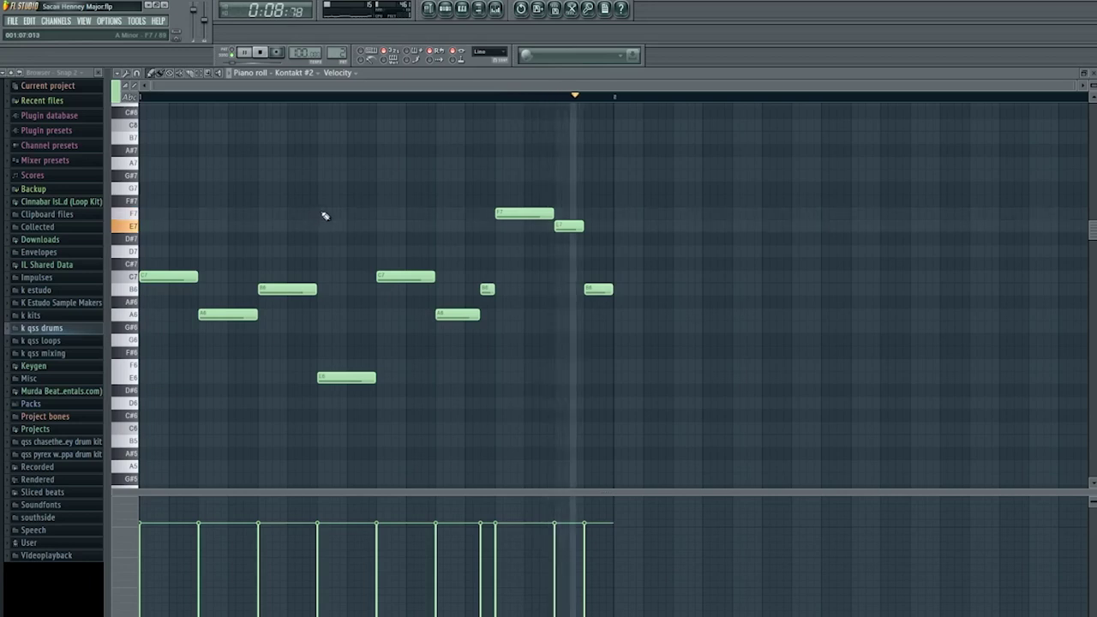
key(space)
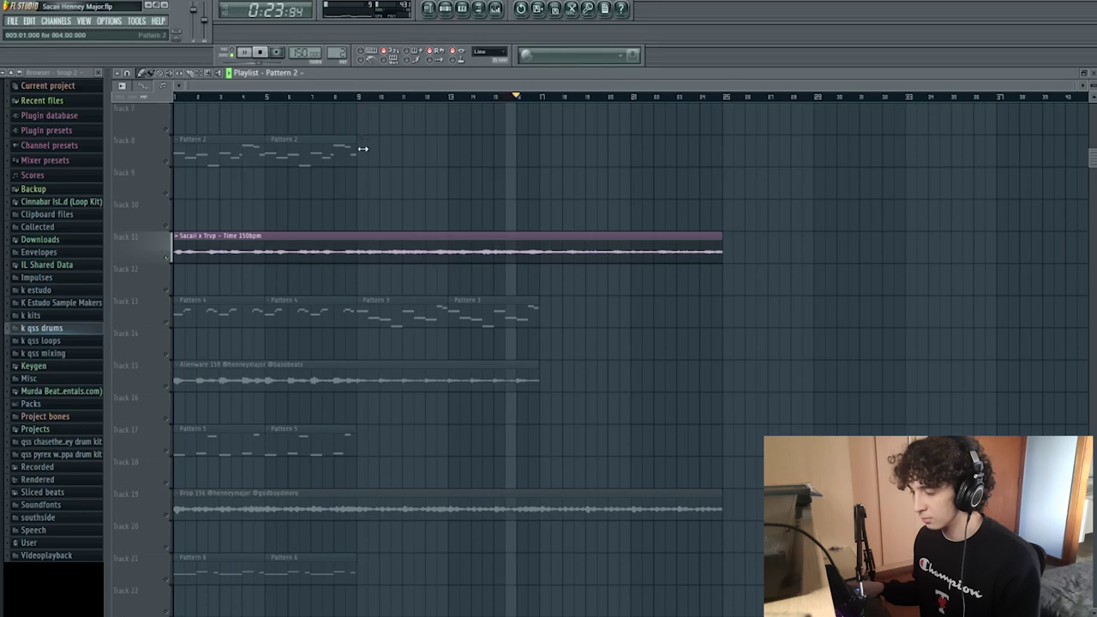
key(space)
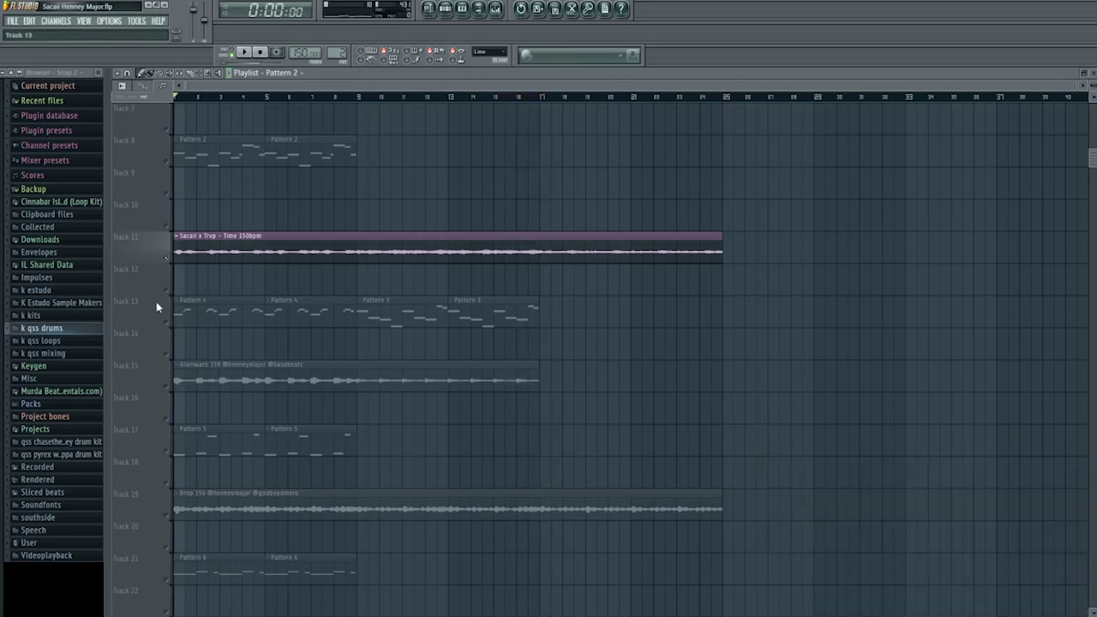
Replay the soloed Time 150bpm clip on Track 11 from its start and then from bar 9.
click(170, 326)
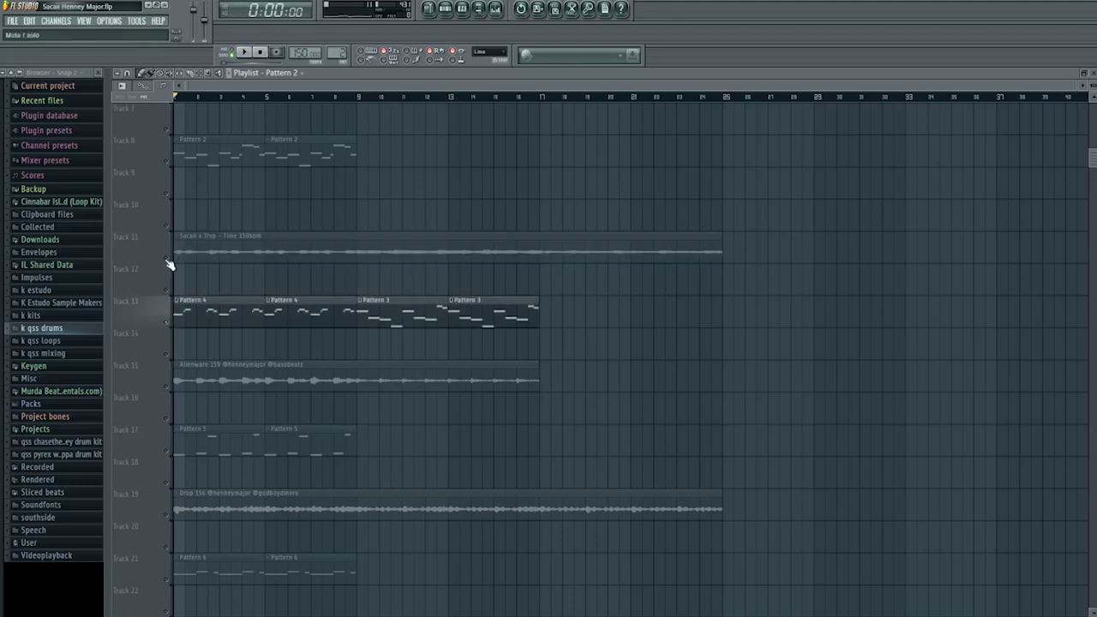
click(222, 246)
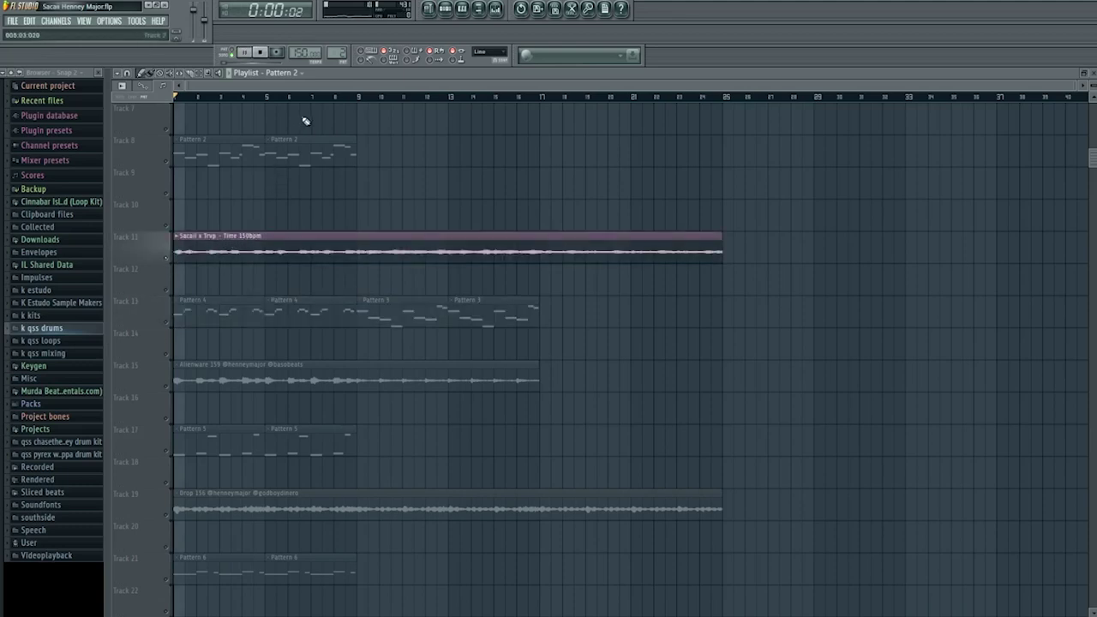
key(space)
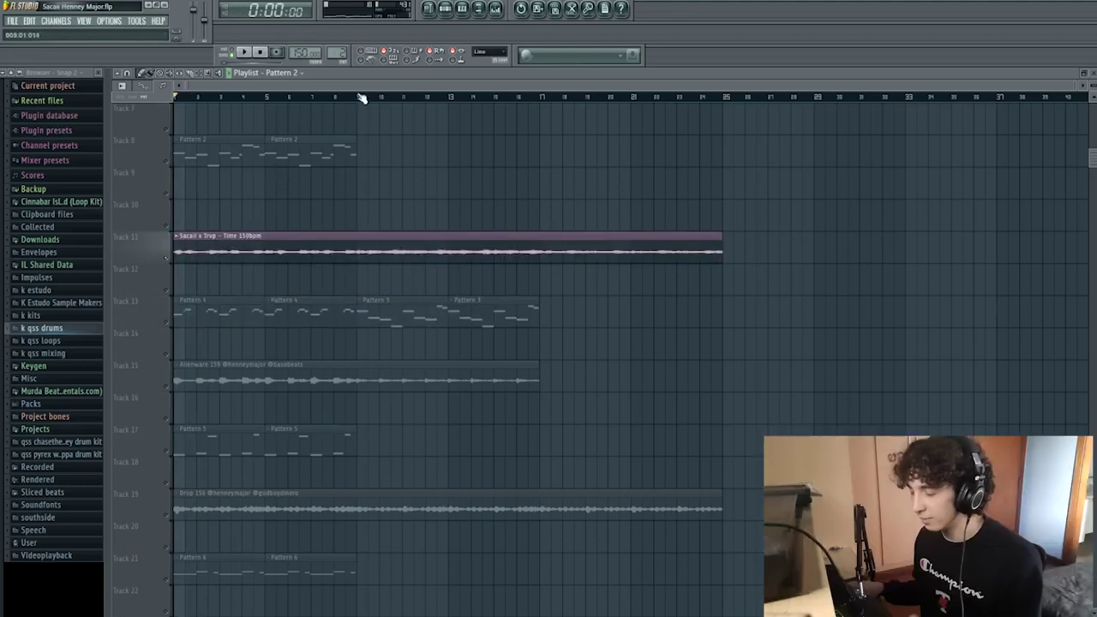
click(362, 97)
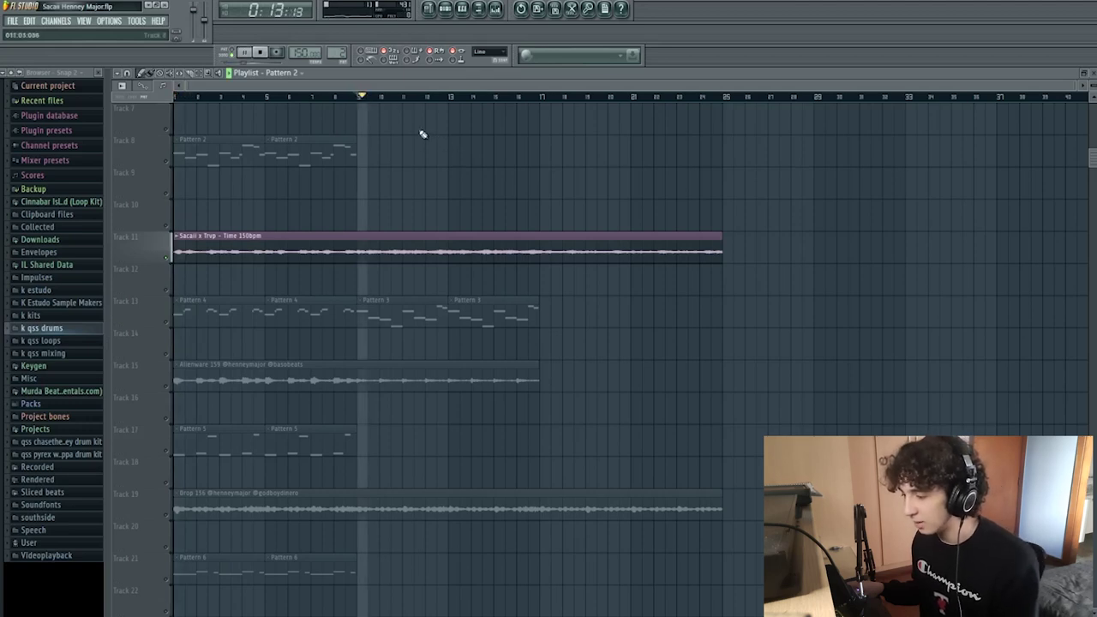
click(369, 95)
click(361, 96)
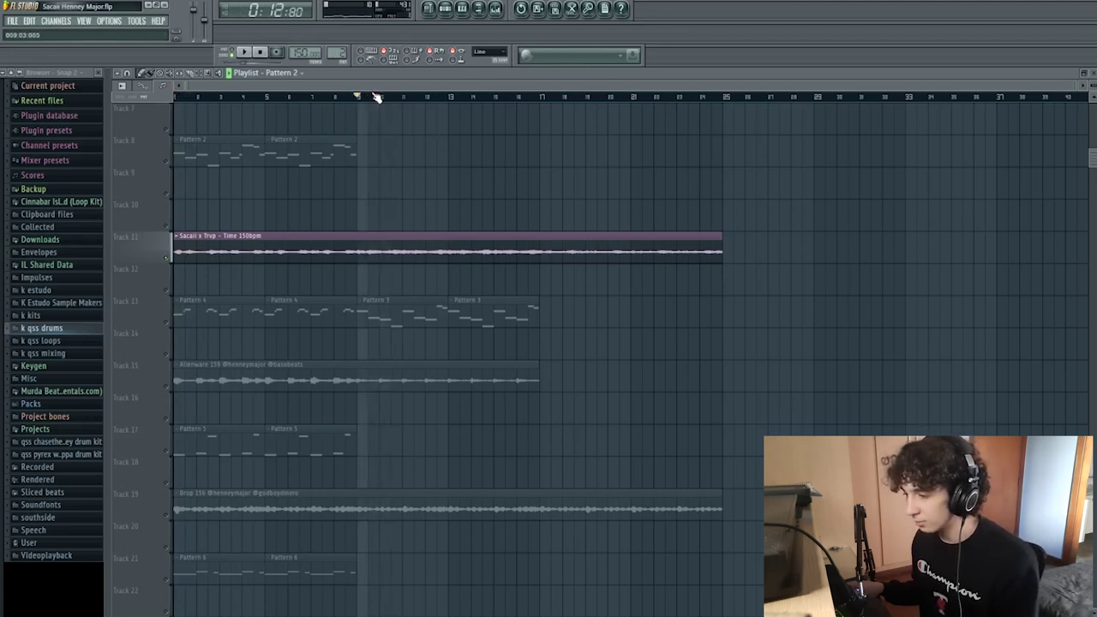
key(space)
Solo Track 13 and view the instrument loaded in Pattern 4's Kontakt channel.
click(167, 324)
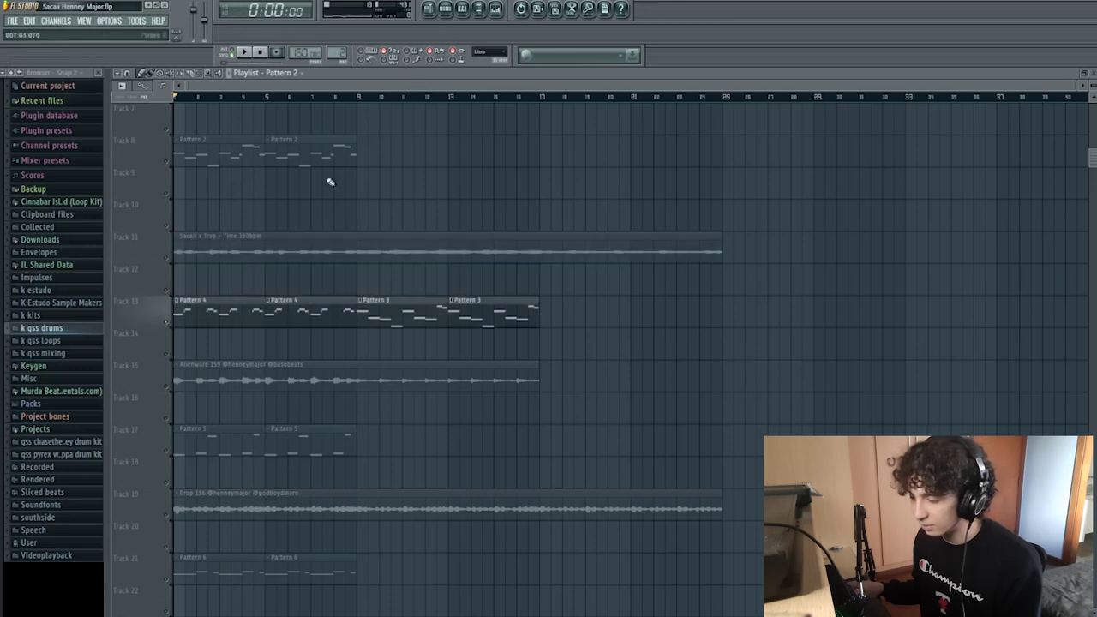
click(443, 9)
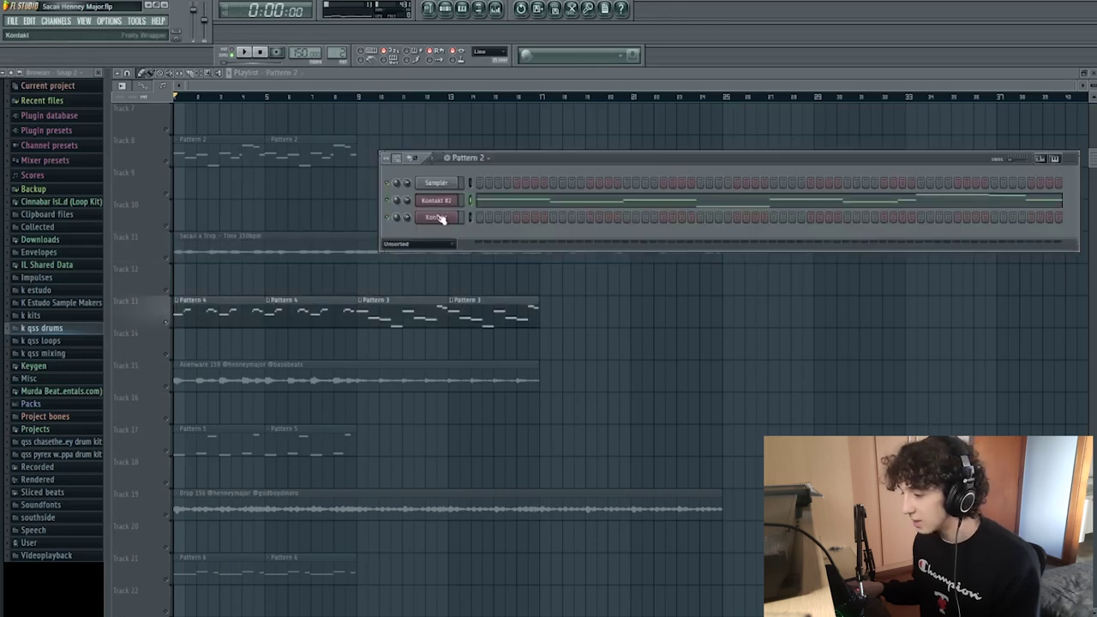
double_click(247, 309)
click(1085, 72)
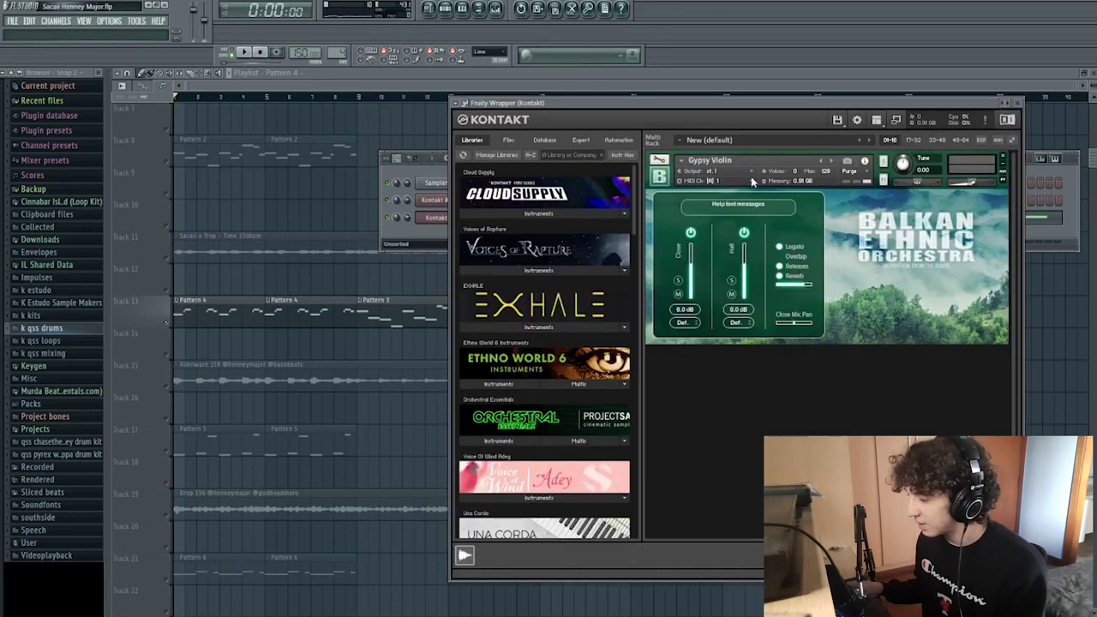
click(1008, 103)
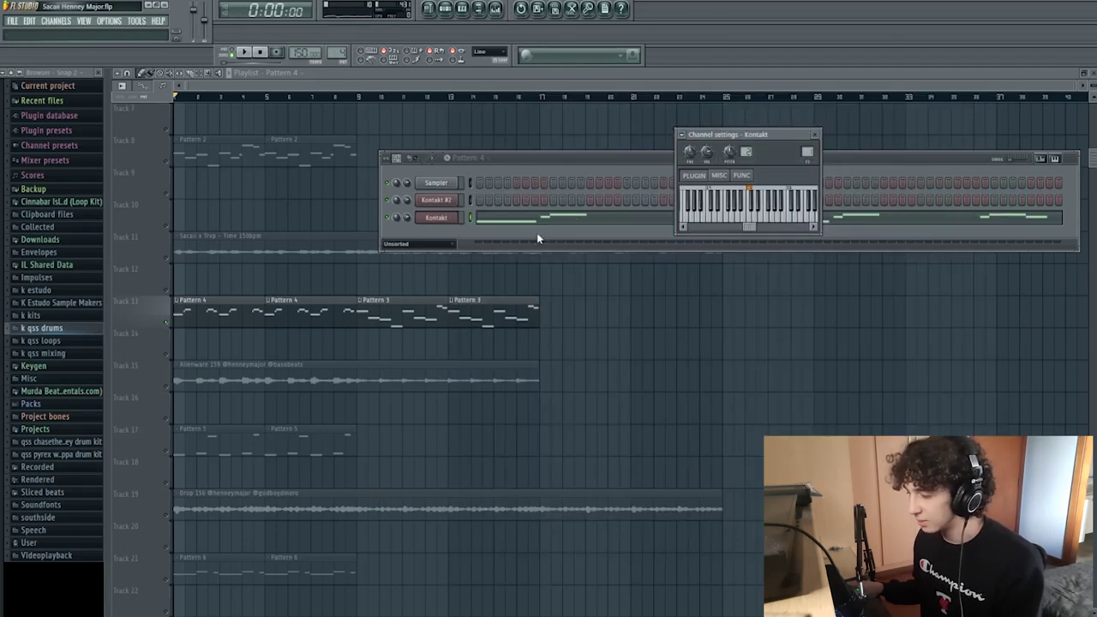
Open Pattern 4's Kontakt notes in the piano roll, play the melody and return to the playlist.
click(539, 219)
key(space)
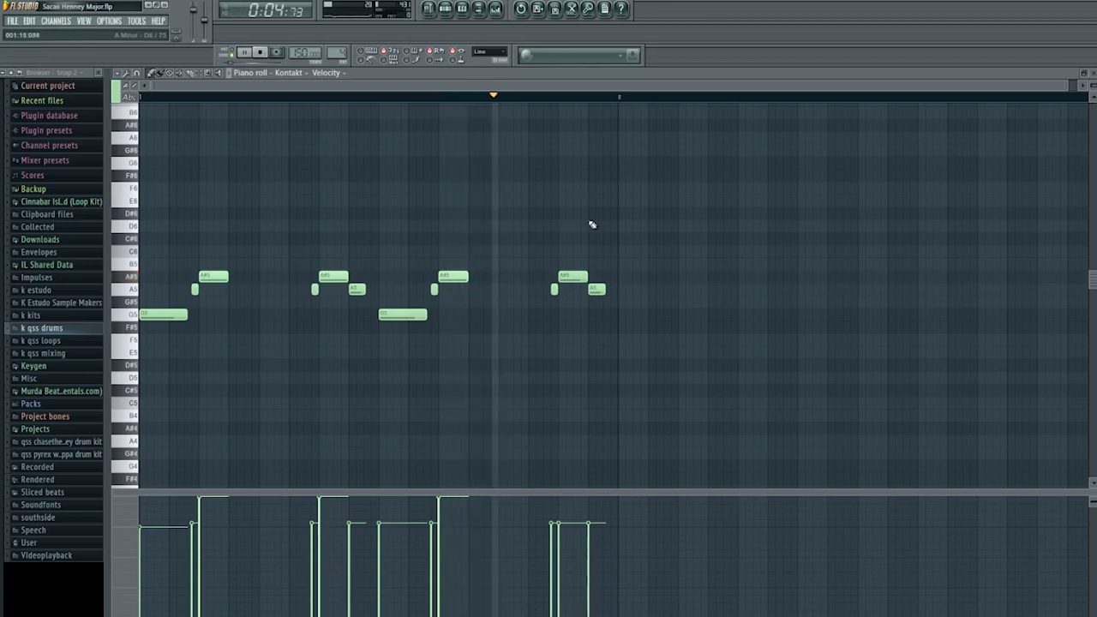
key(space)
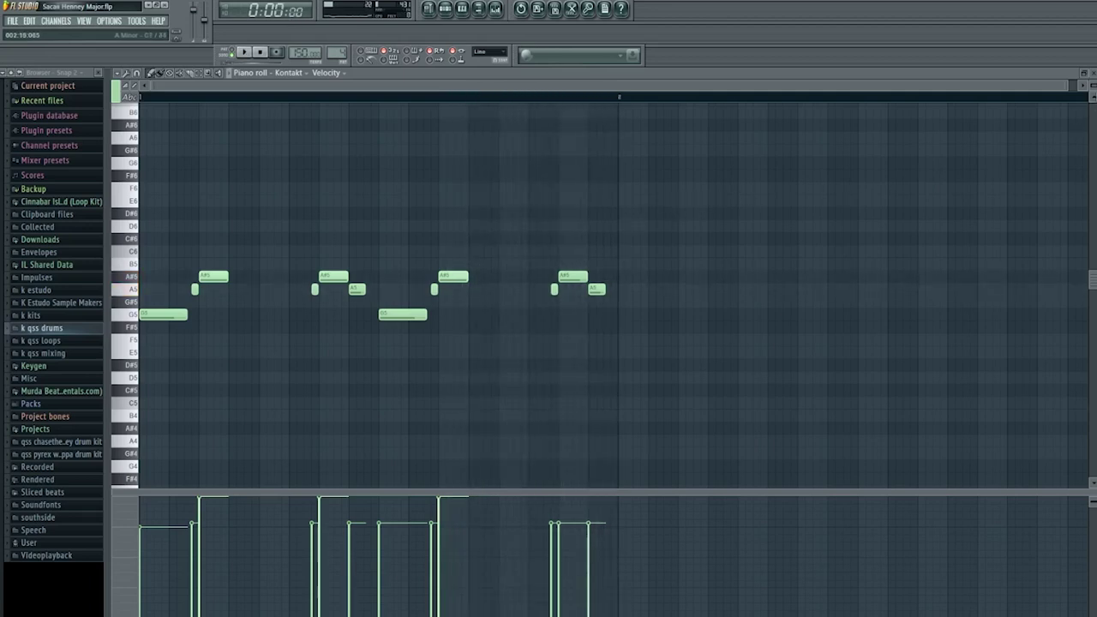
click(1093, 73)
Open the first Pattern 3 clip on Track 13, view its Kontakt #2 instrument and play its melody in the piano roll.
click(414, 289)
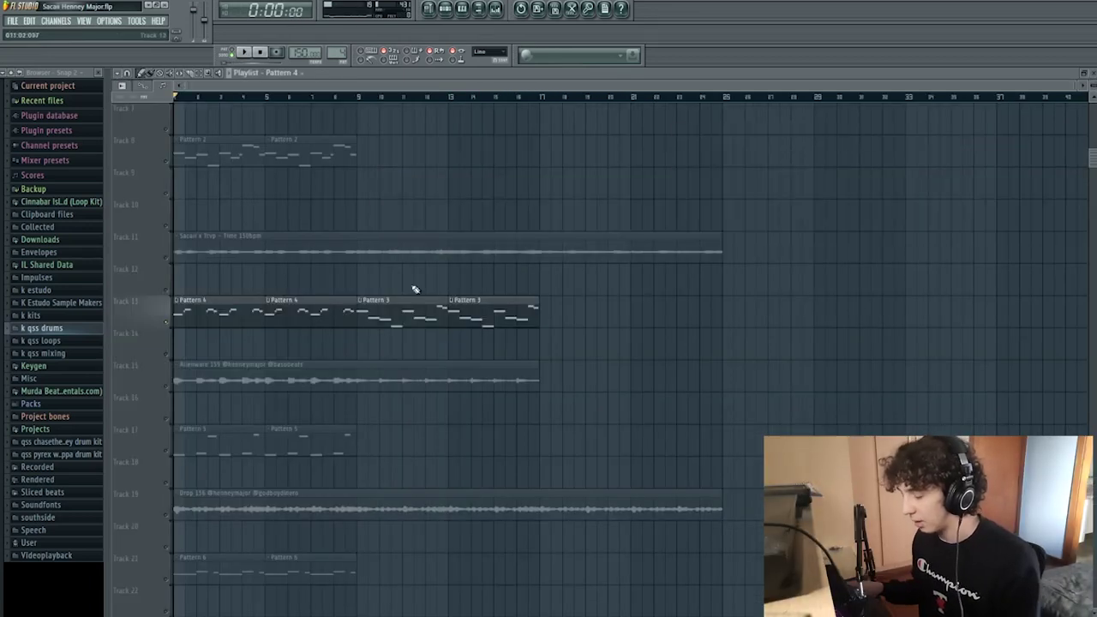
double_click(404, 315)
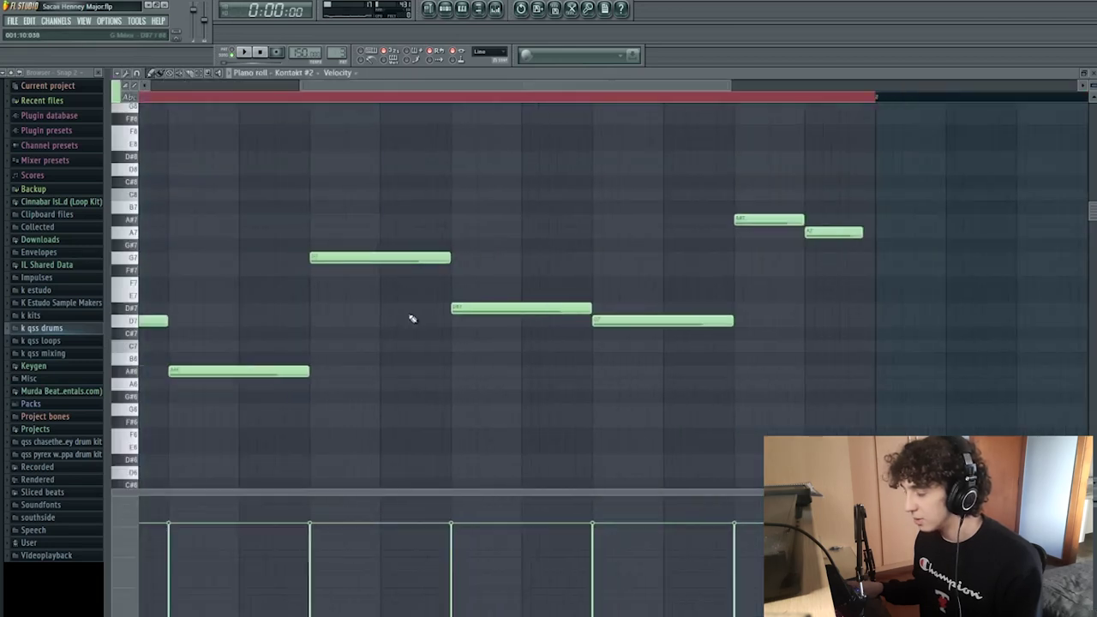
click(445, 9)
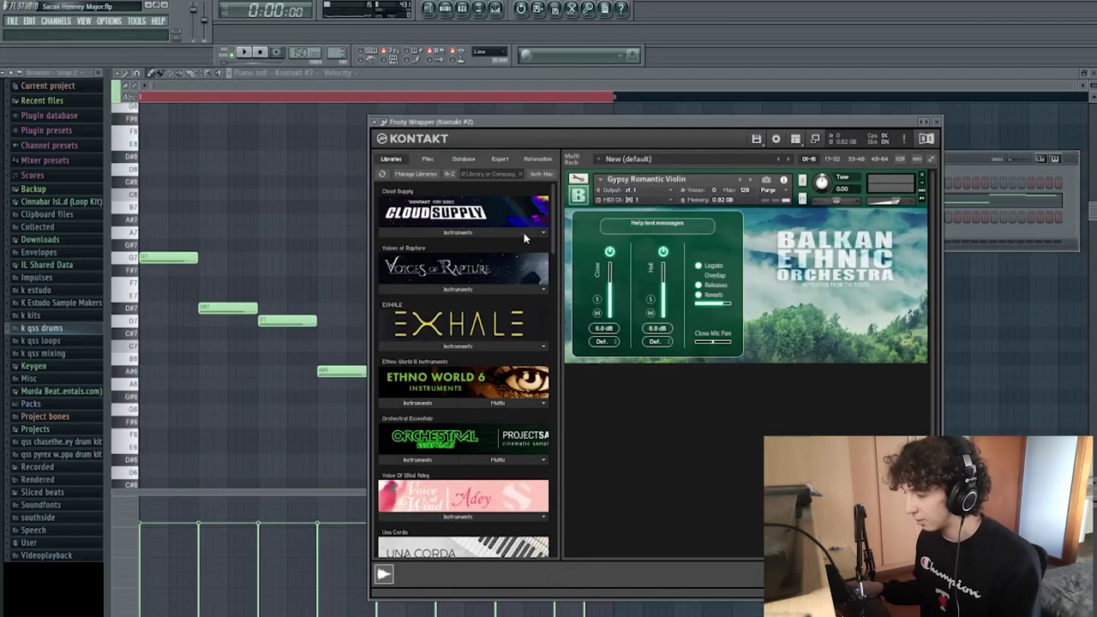
key(F7)
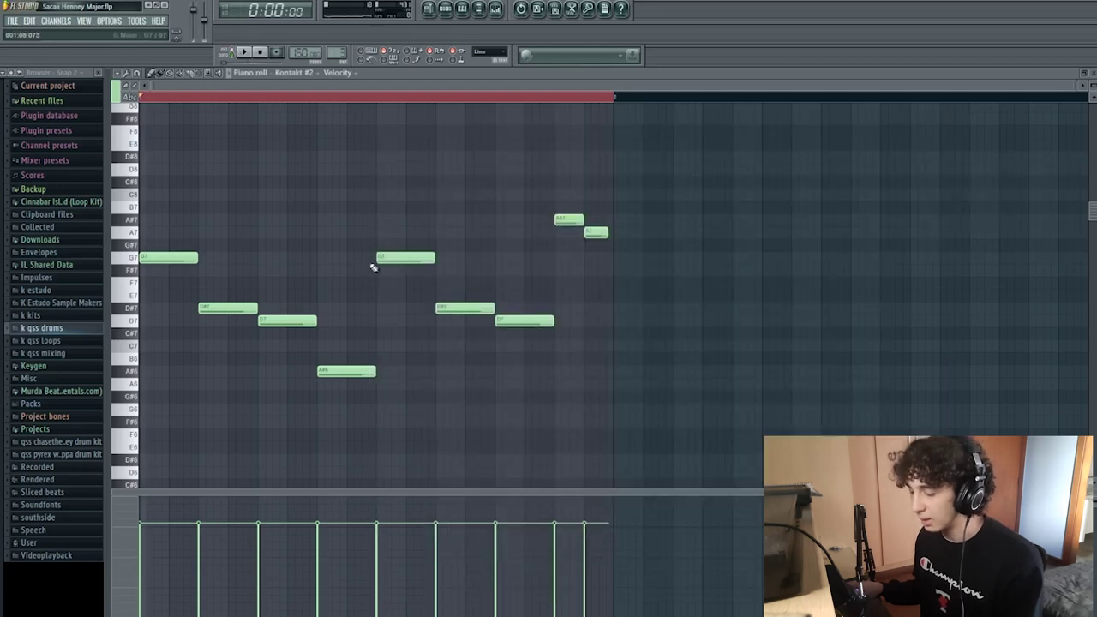
key(space)
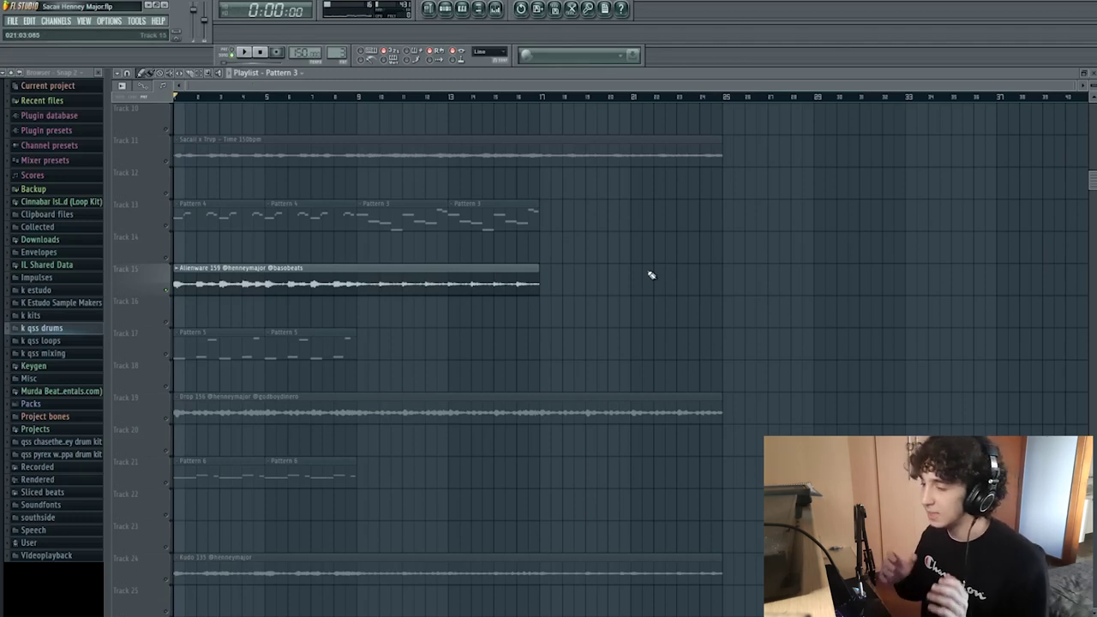
Play the Alienware clip on Track 15, then open the first Pattern 5 clip on Track 17 in the piano roll.
key(space)
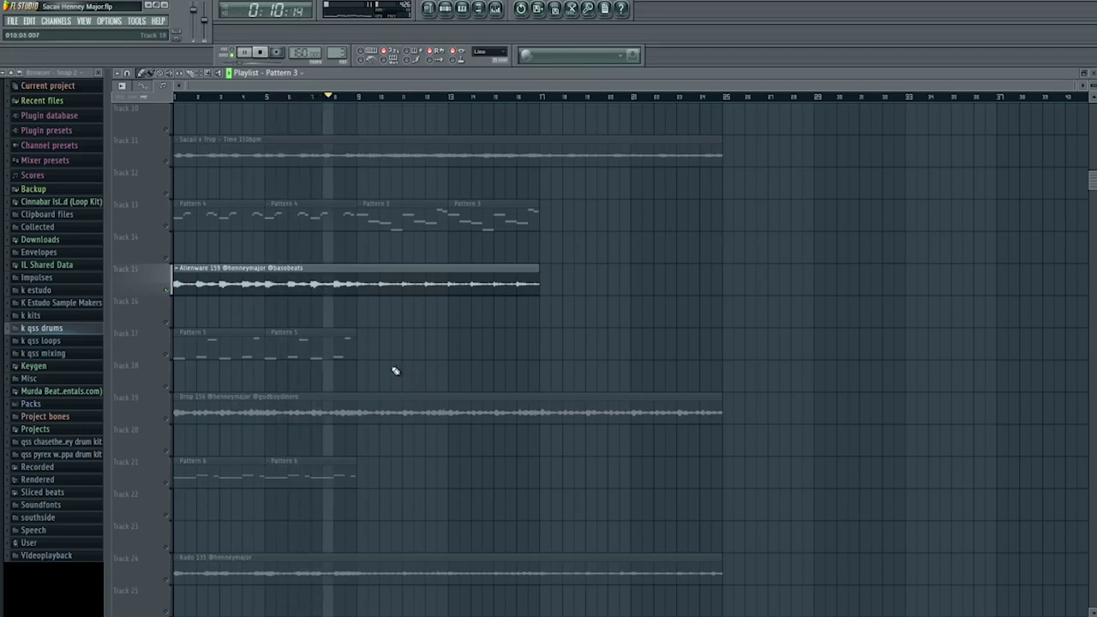
key(space)
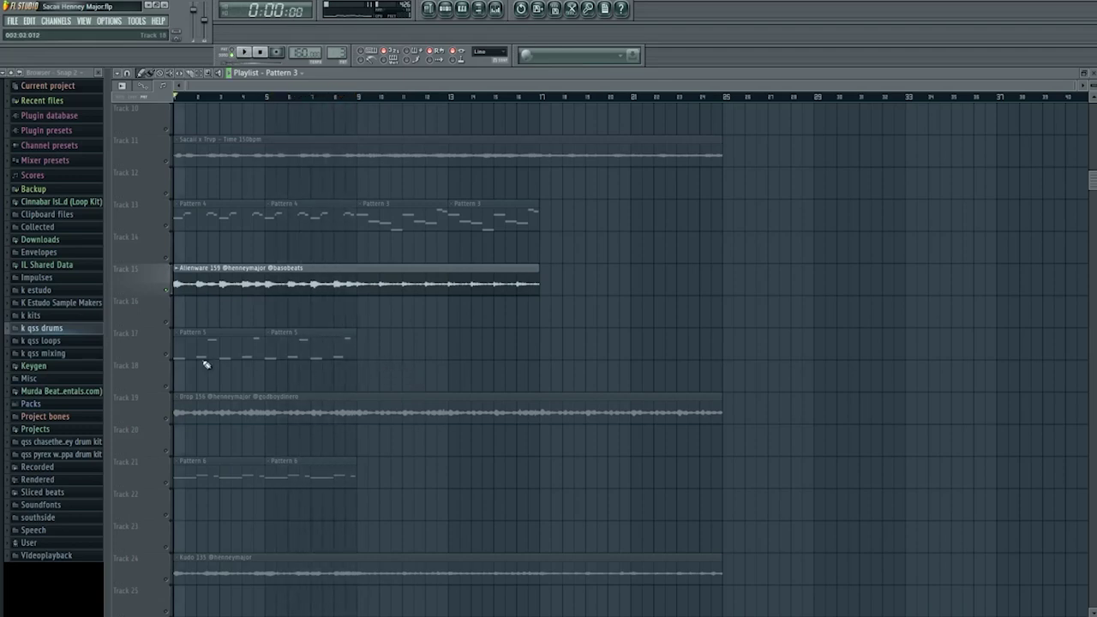
click(189, 347)
double_click(194, 346)
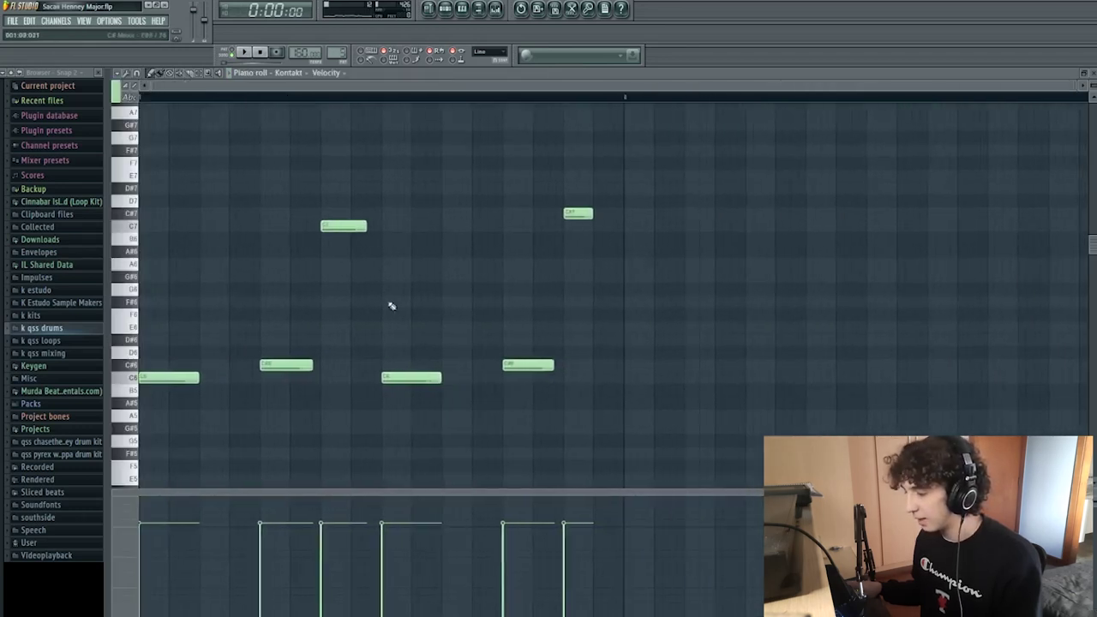
View the instrument in Pattern 5's Kontakt channel, play the melody in the piano roll and return to the playlist.
click(447, 9)
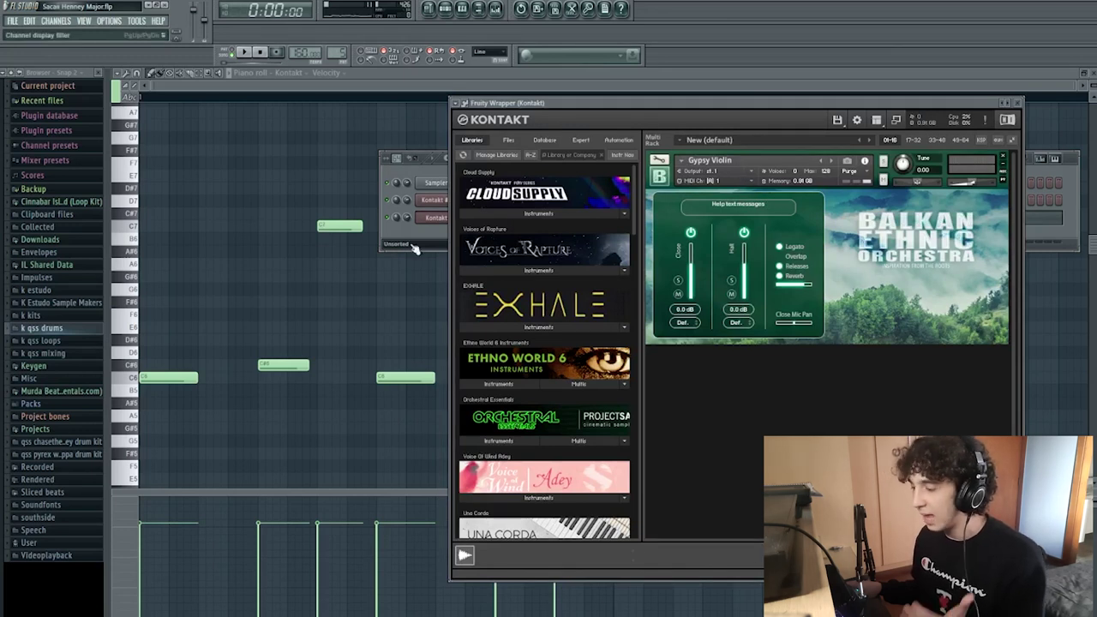
click(385, 285)
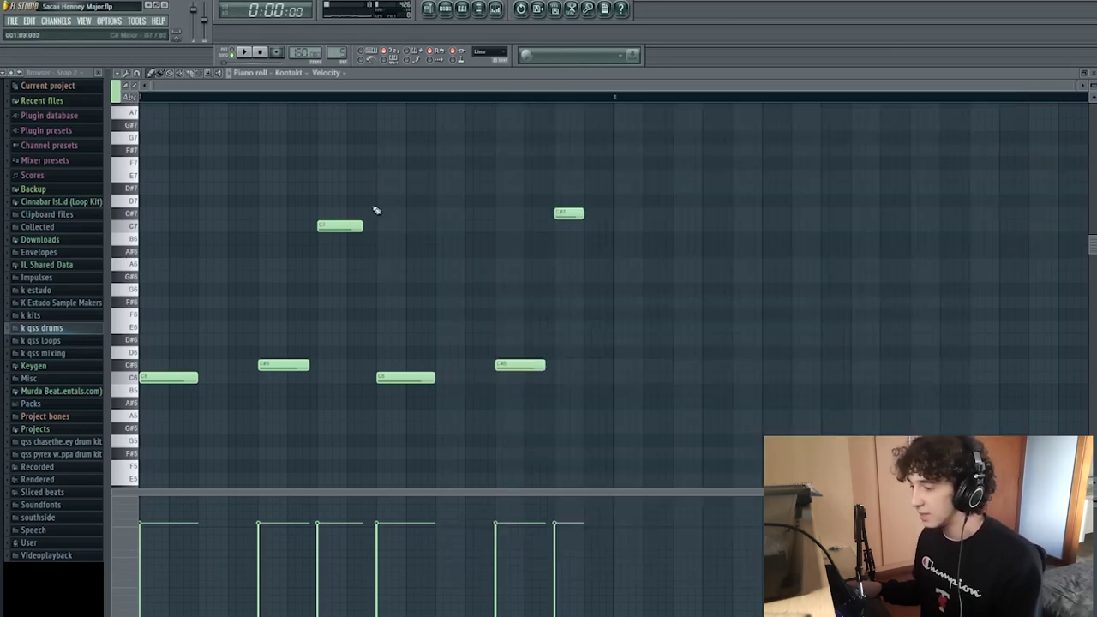
click(240, 52)
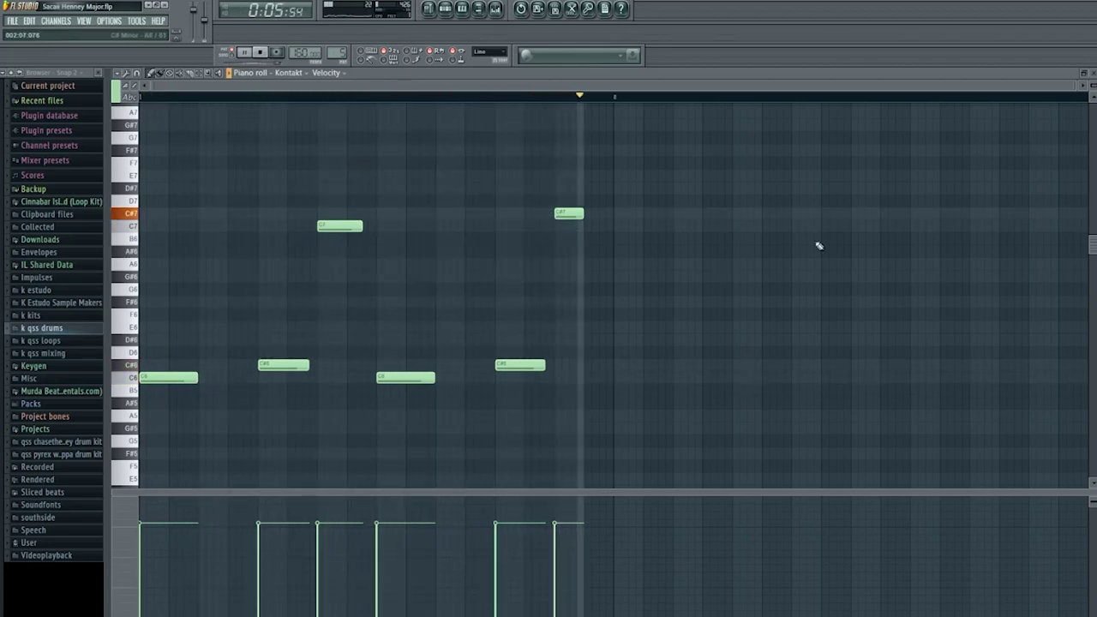
key(space)
key(F5)
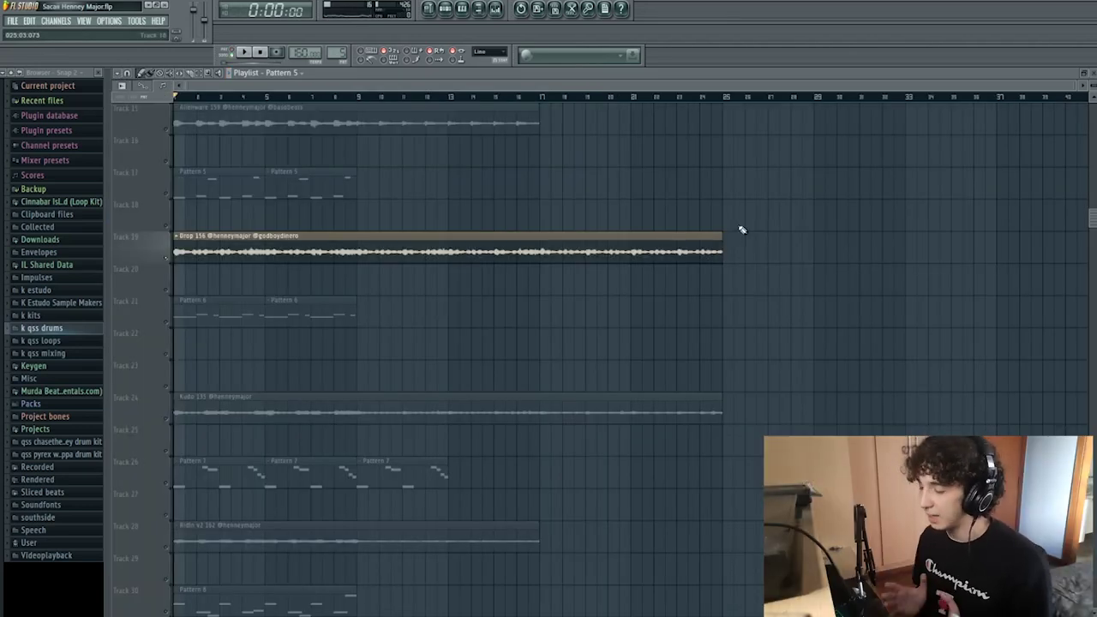
Play the Drop 156 clip on Track 19, then open the first Pattern 6 clip on Track 21 in the piano roll.
key(space)
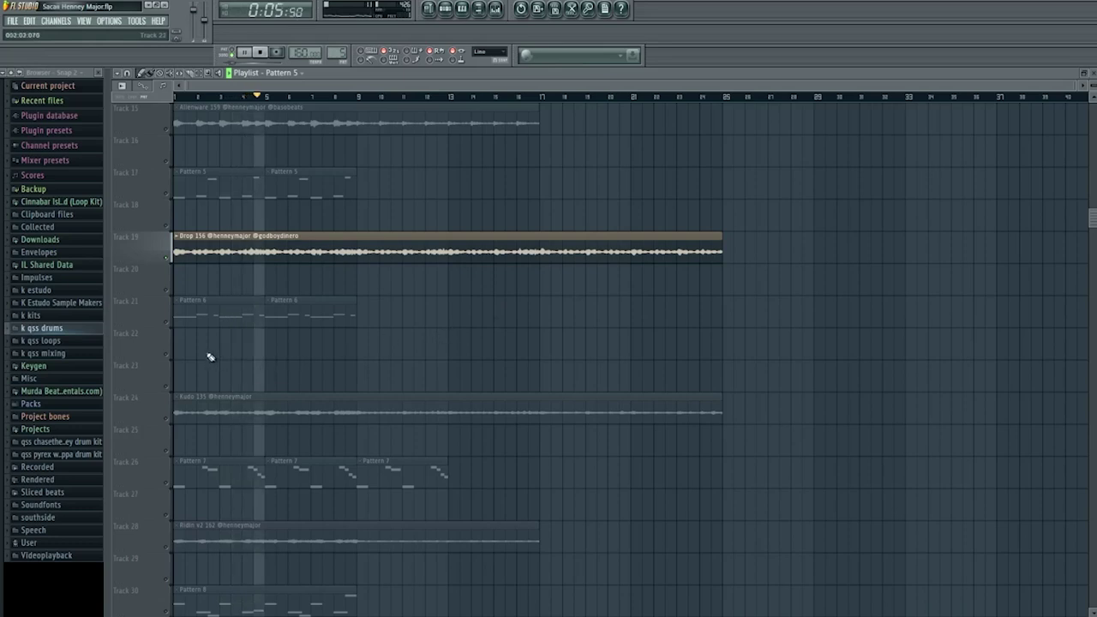
key(space)
double_click(200, 311)
scroll(206, 317, down, 4)
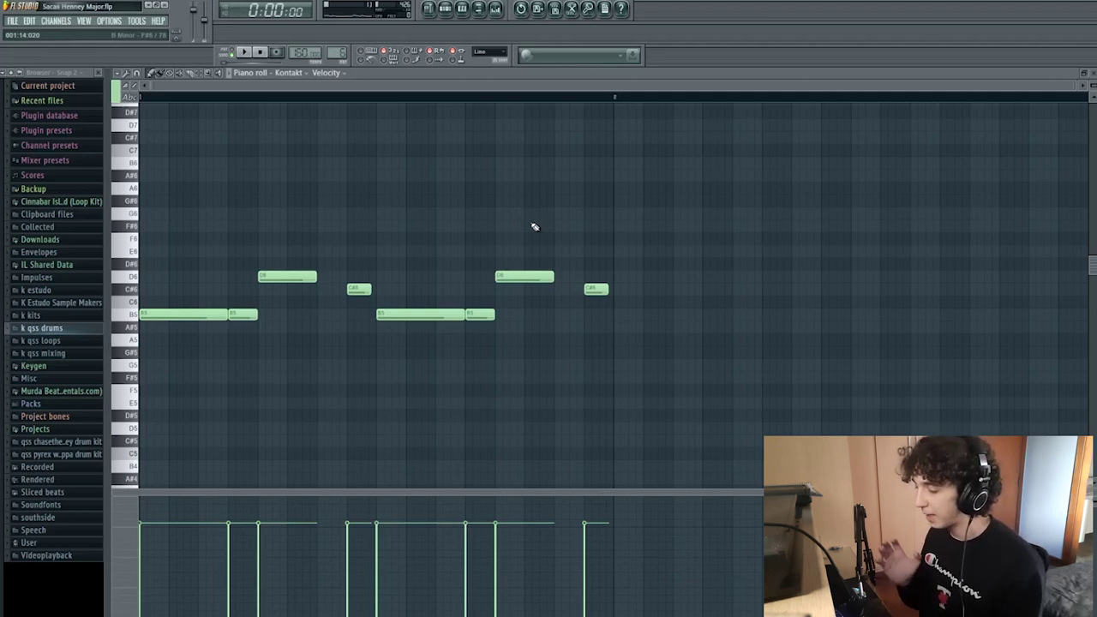
Play Pattern 6's melody in the piano roll, then play the soloed audio clip on Track 24 in the playlist.
key(space)
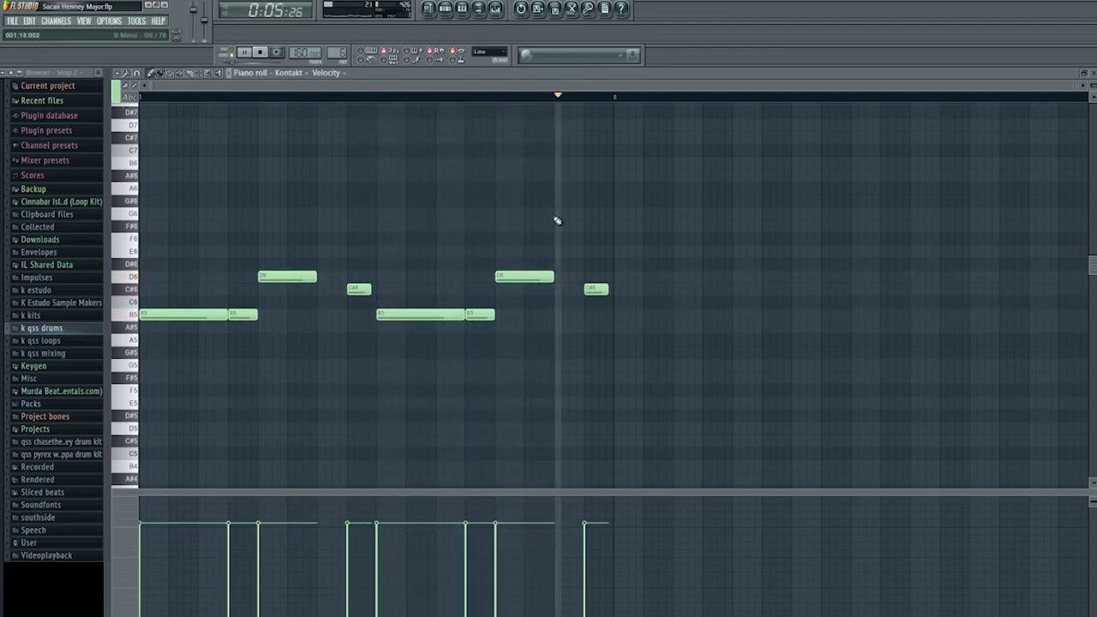
key(space)
click(1094, 74)
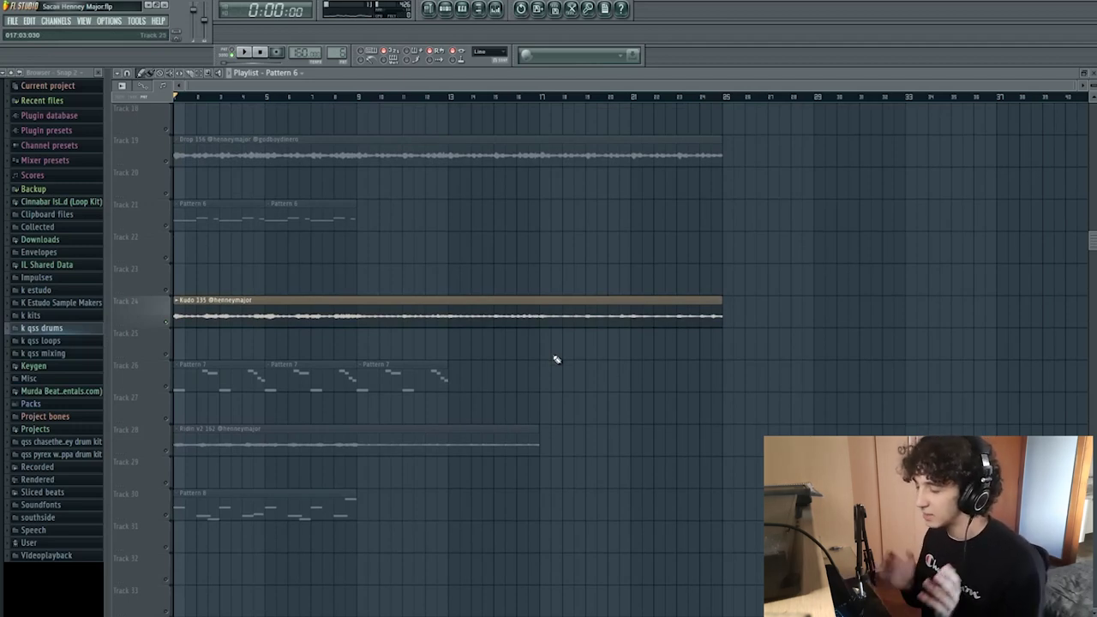
key(space)
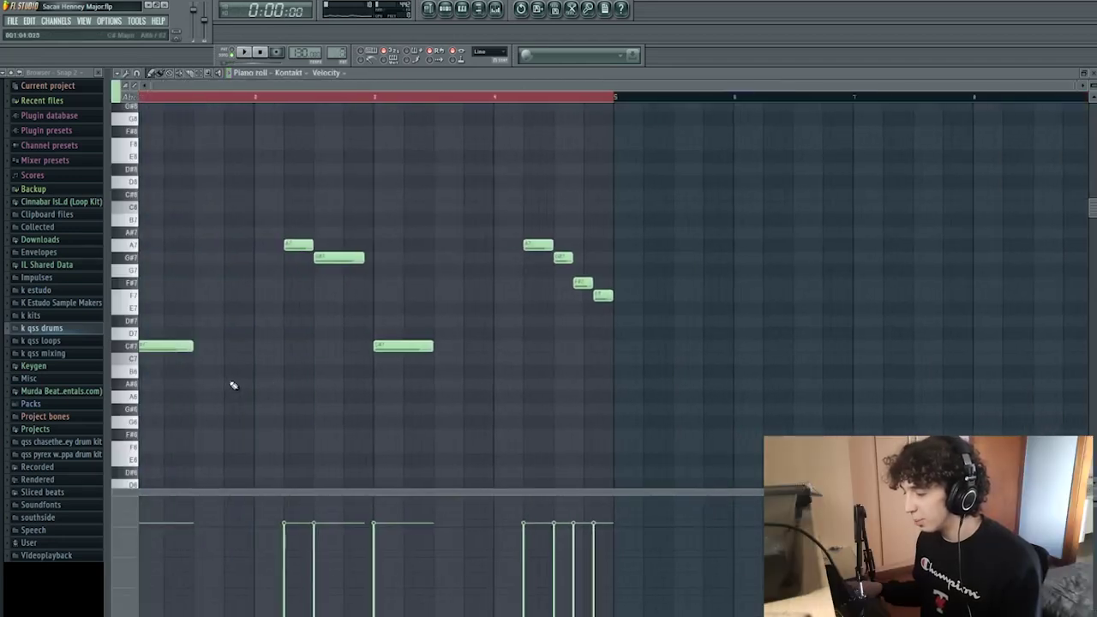
Check Pattern 7's Kontakt channels in the channel rack, then play its melody in the piano roll.
click(445, 9)
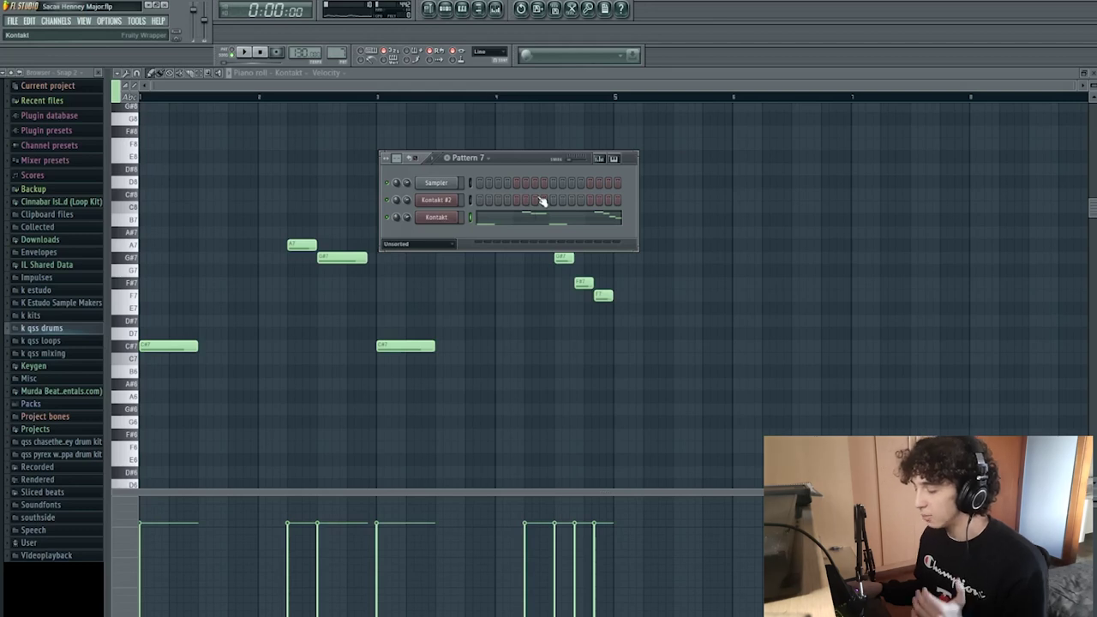
click(445, 199)
click(427, 283)
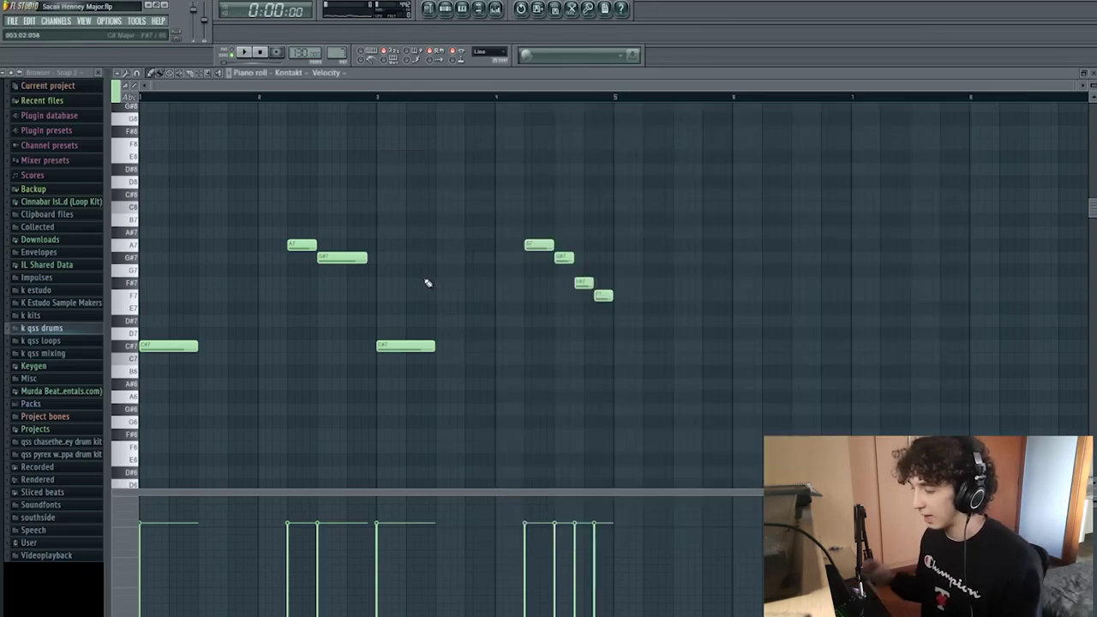
key(space)
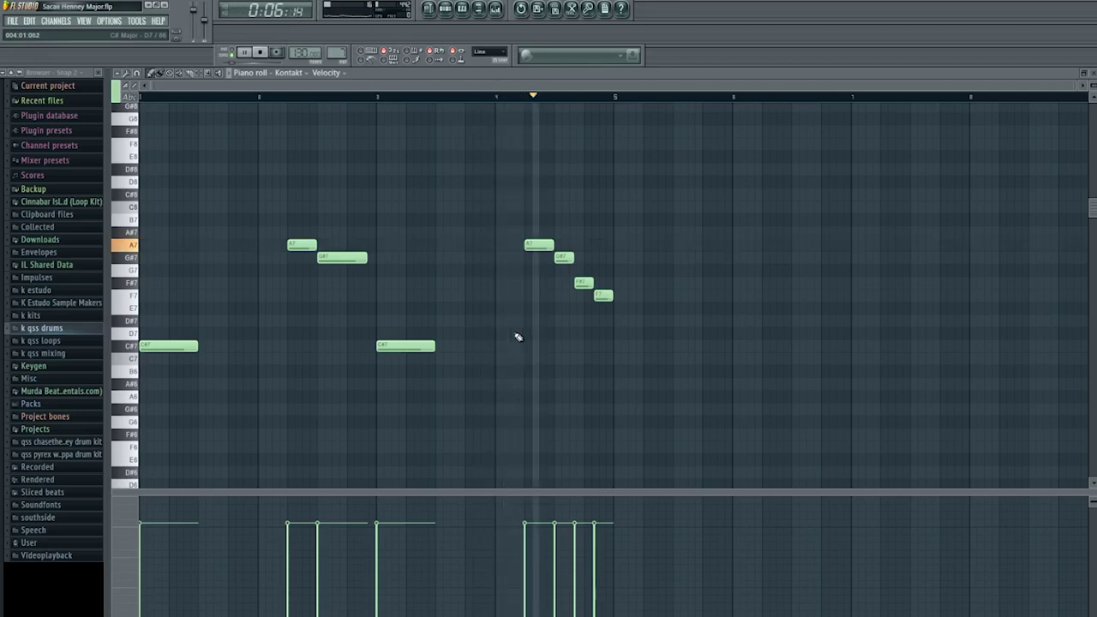
key(space)
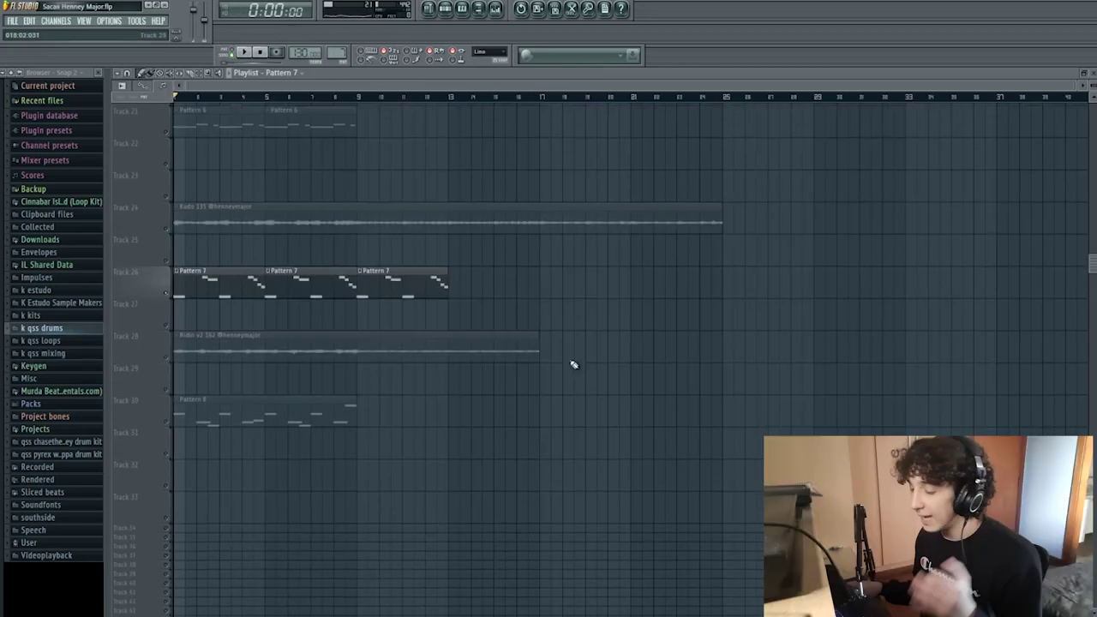
Solo the Ridin v2 162 clip on Track 28, set the project tempo to 160 BPM and play it.
click(175, 350)
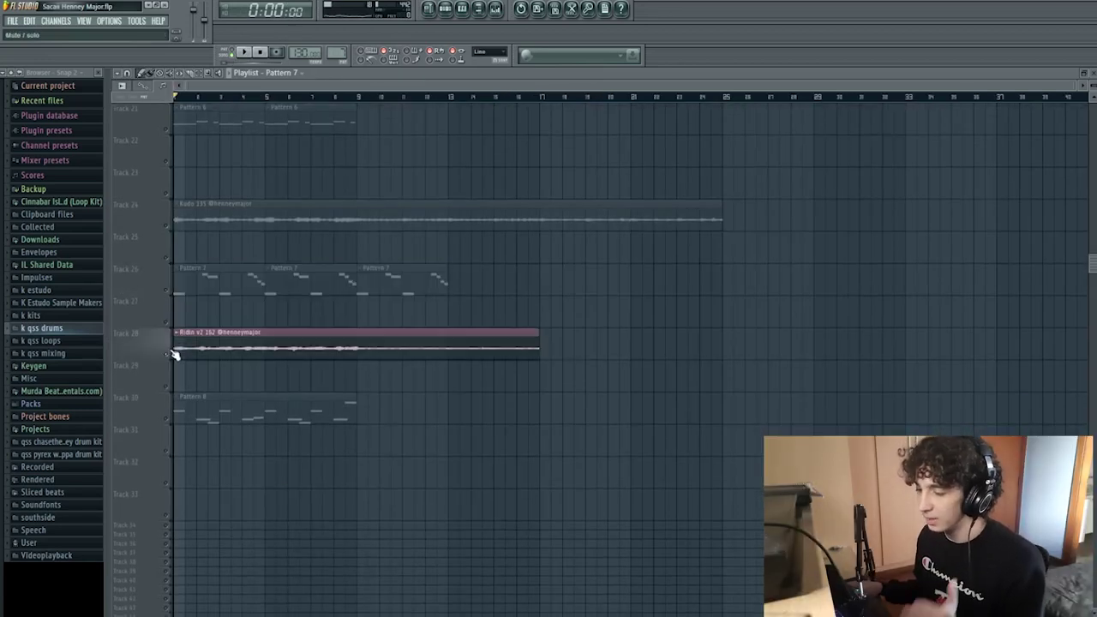
right_click(302, 55)
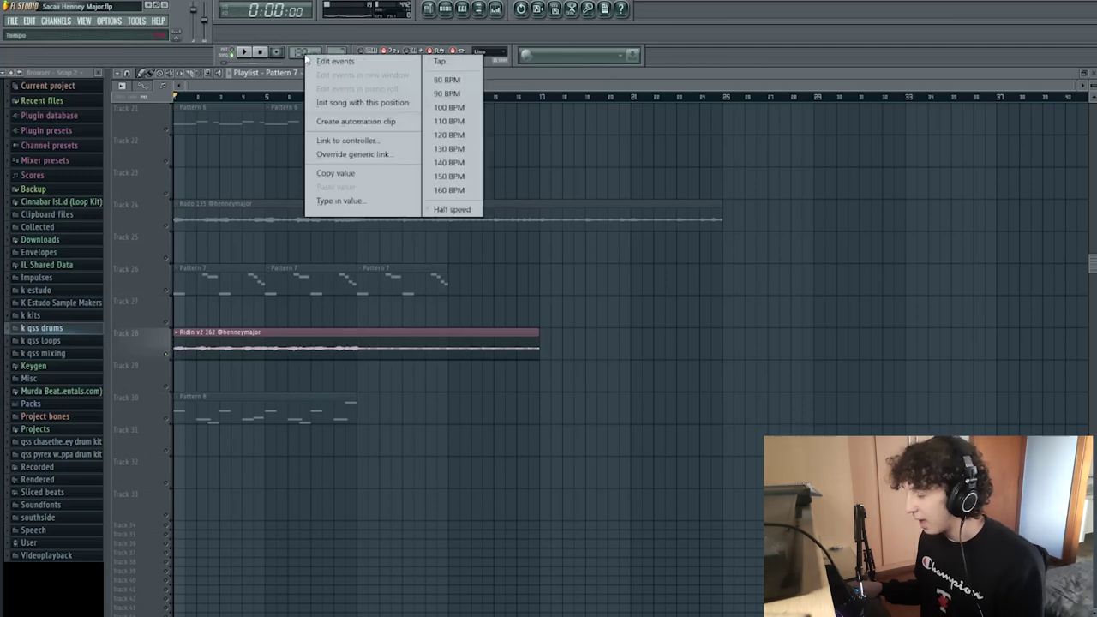
click(454, 177)
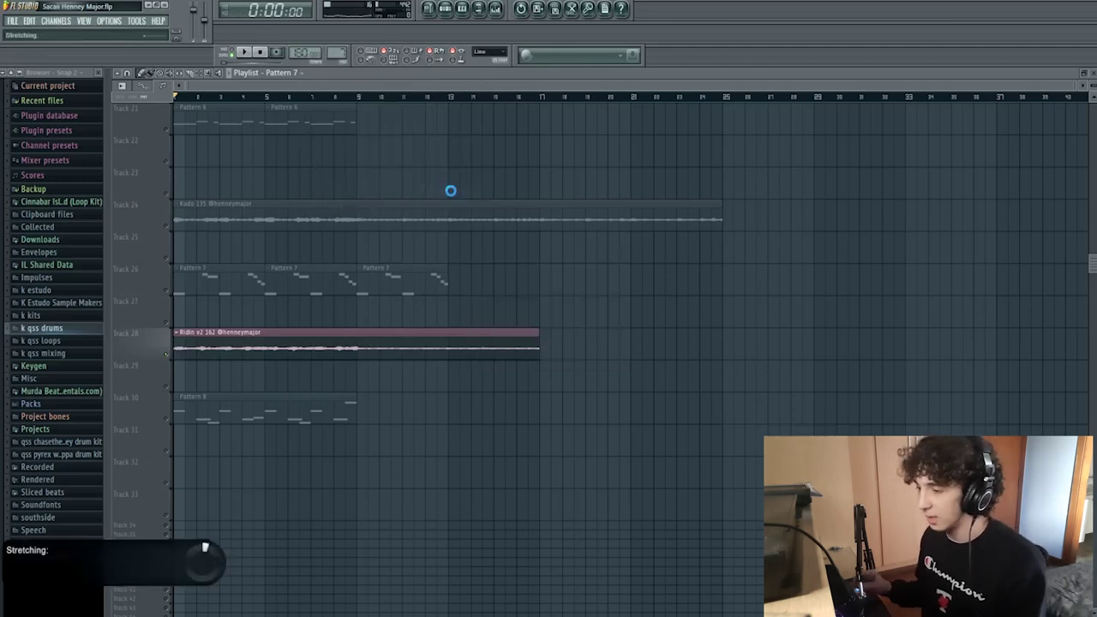
key(space)
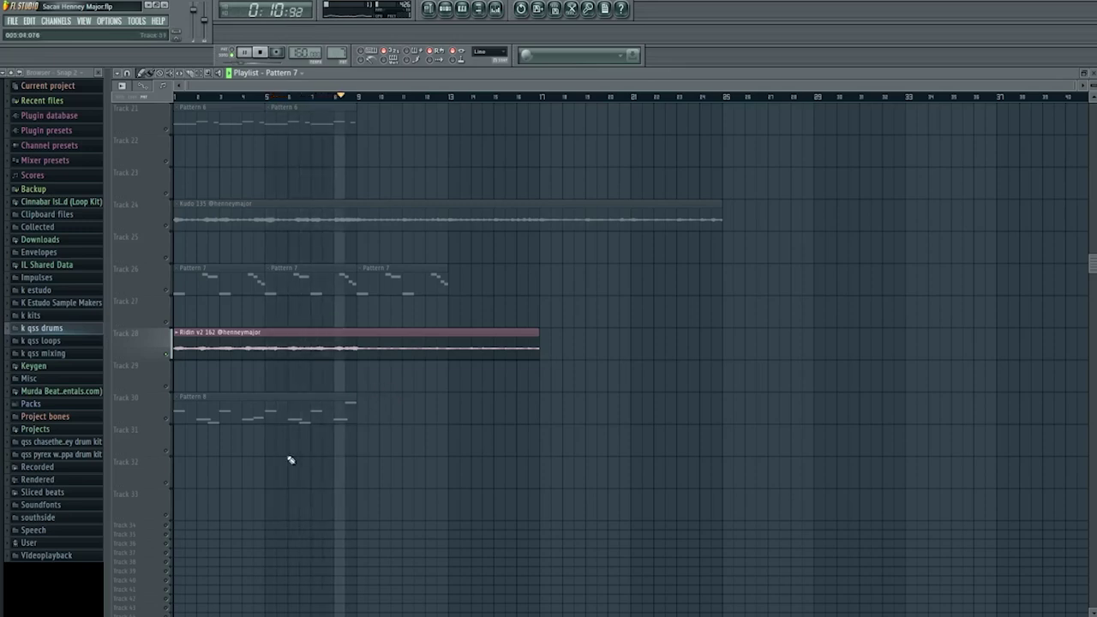
key(space)
Open Pattern 8 in the piano roll, check its Kontakt channel in the channel rack and play its melody.
double_click(176, 420)
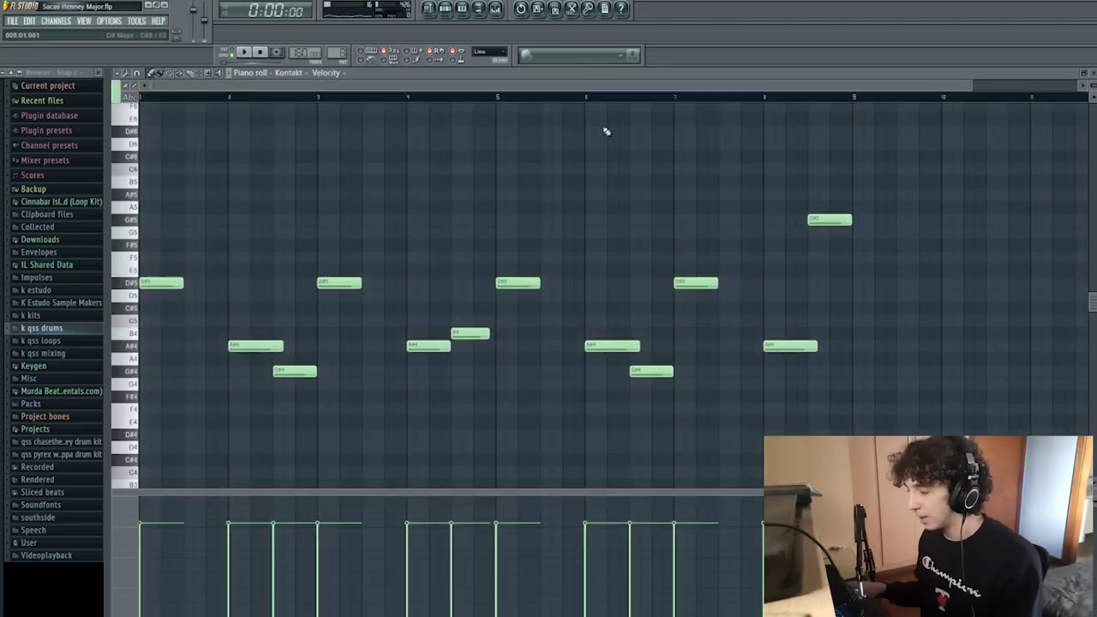
key(F6)
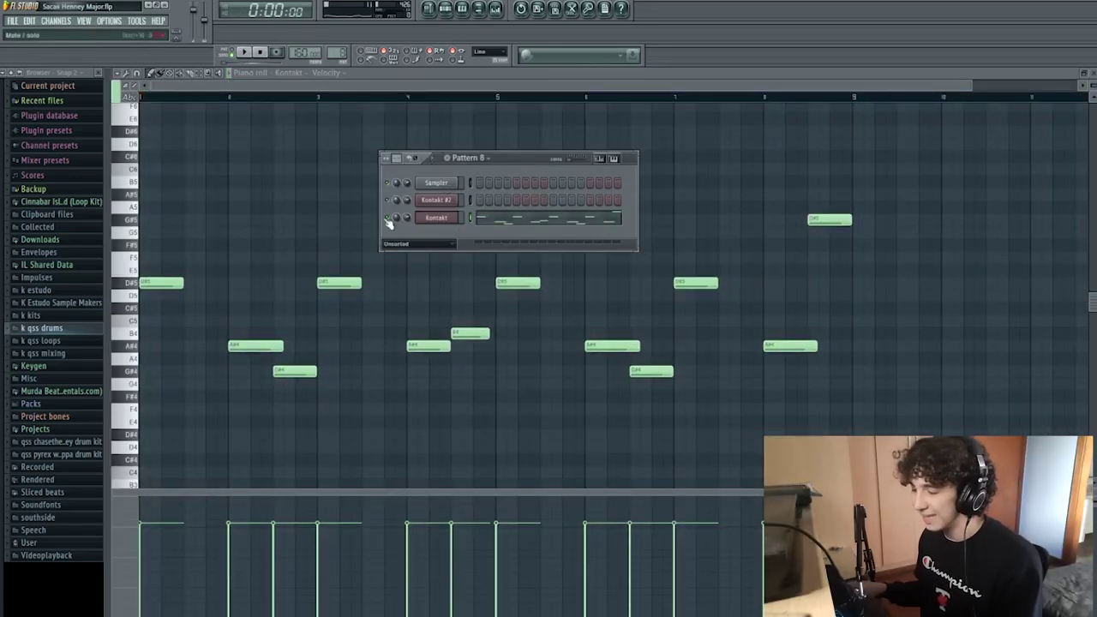
key(F6)
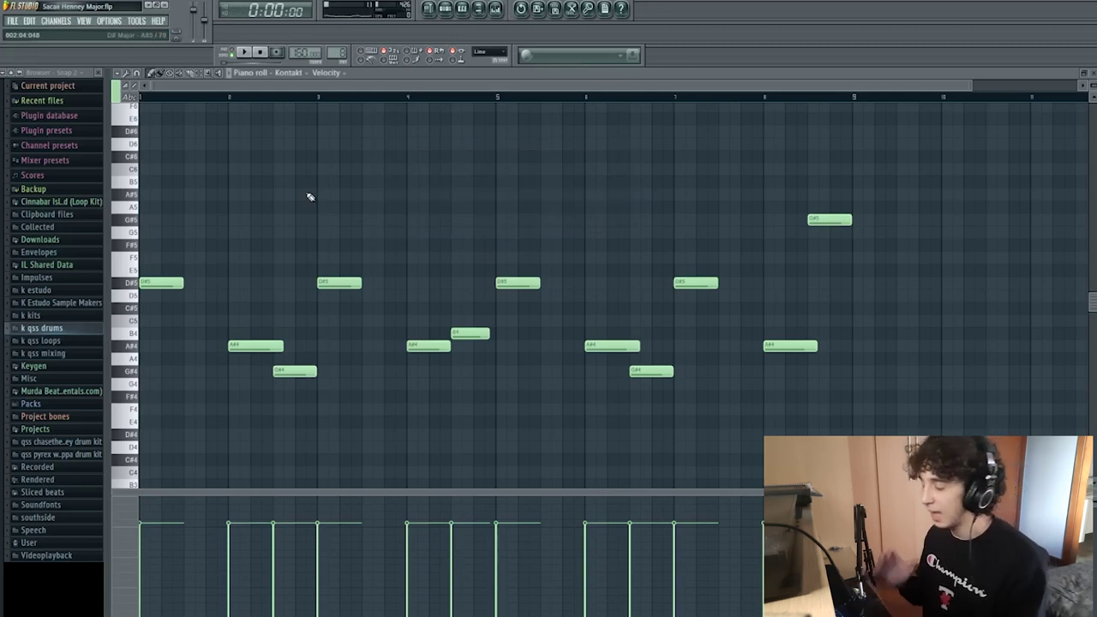
key(space)
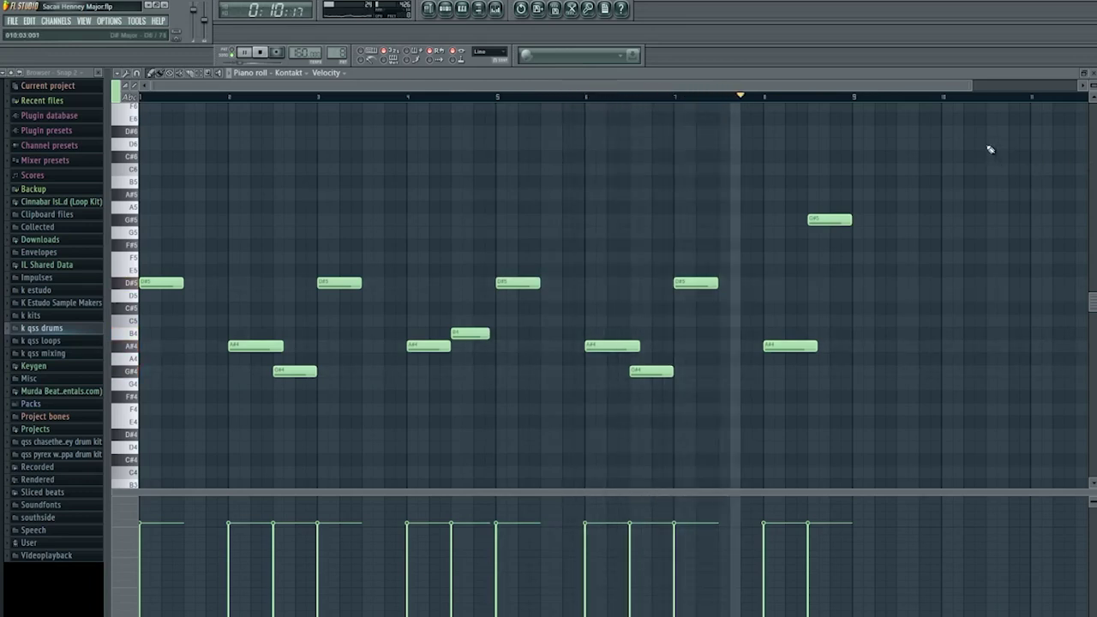
key(space)
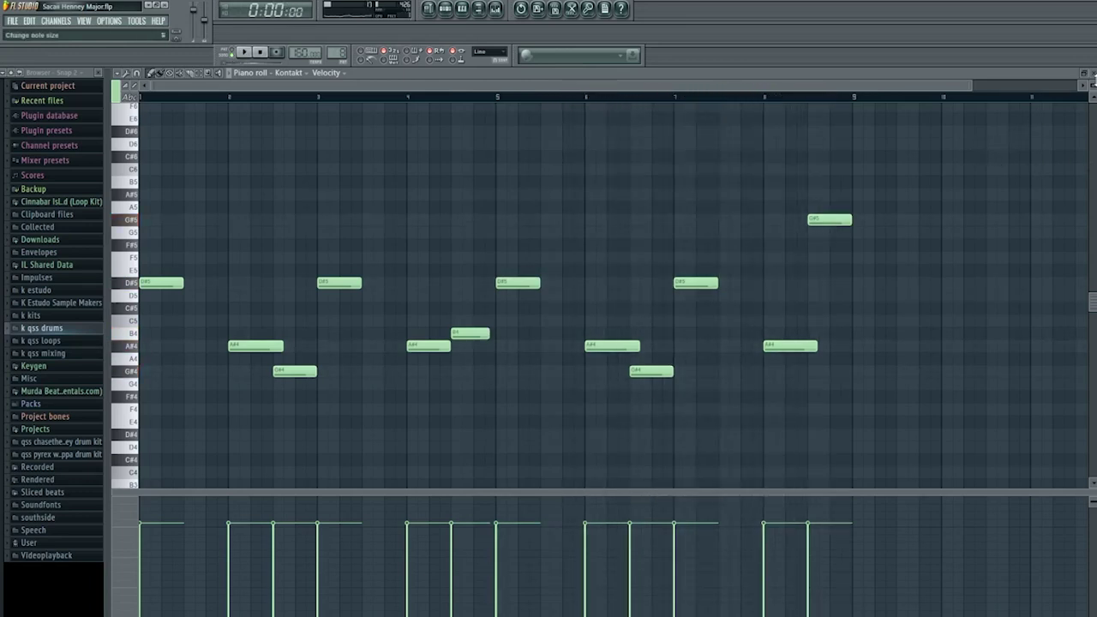
key(F5)
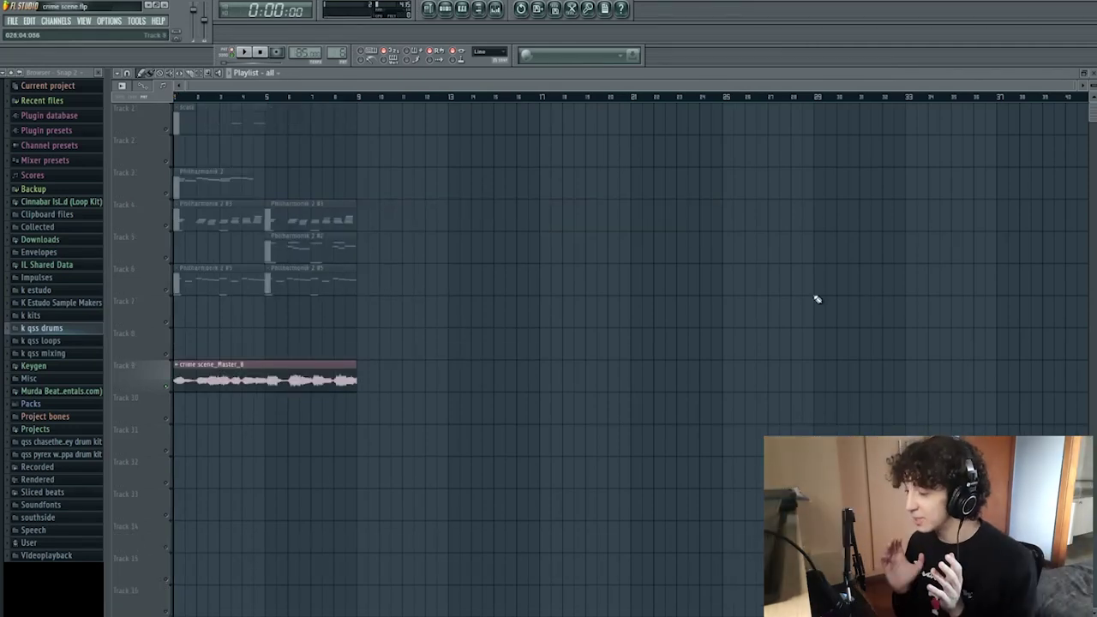
Open the scale channel of the crime scene project in the piano roll and examine its stacked A minor scale notes.
key(F6)
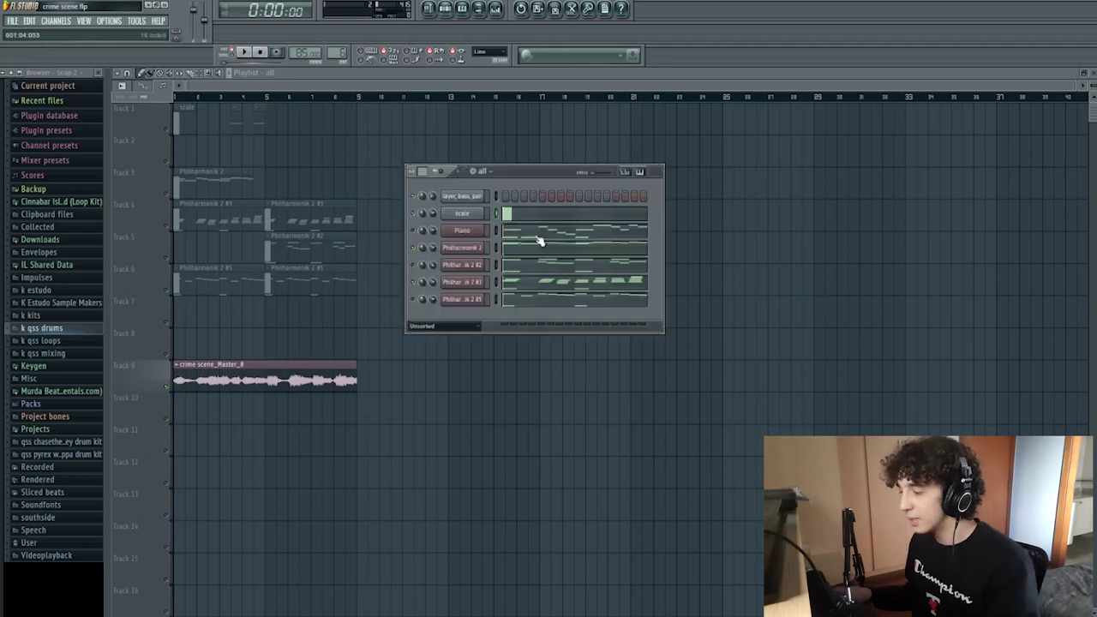
click(544, 214)
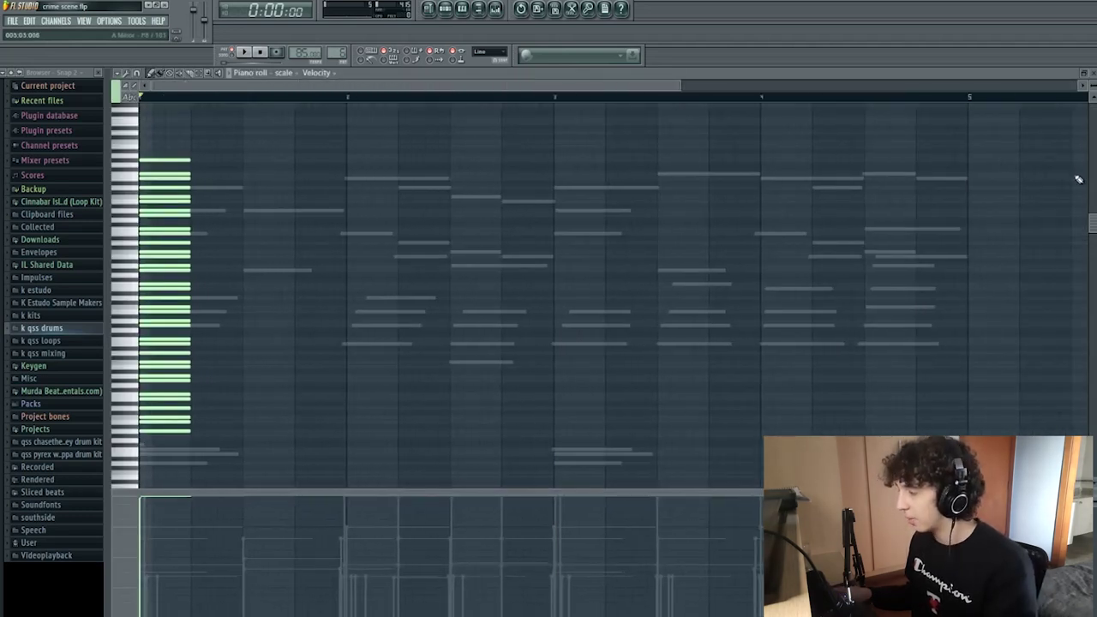
scroll(666, 257, up, 5)
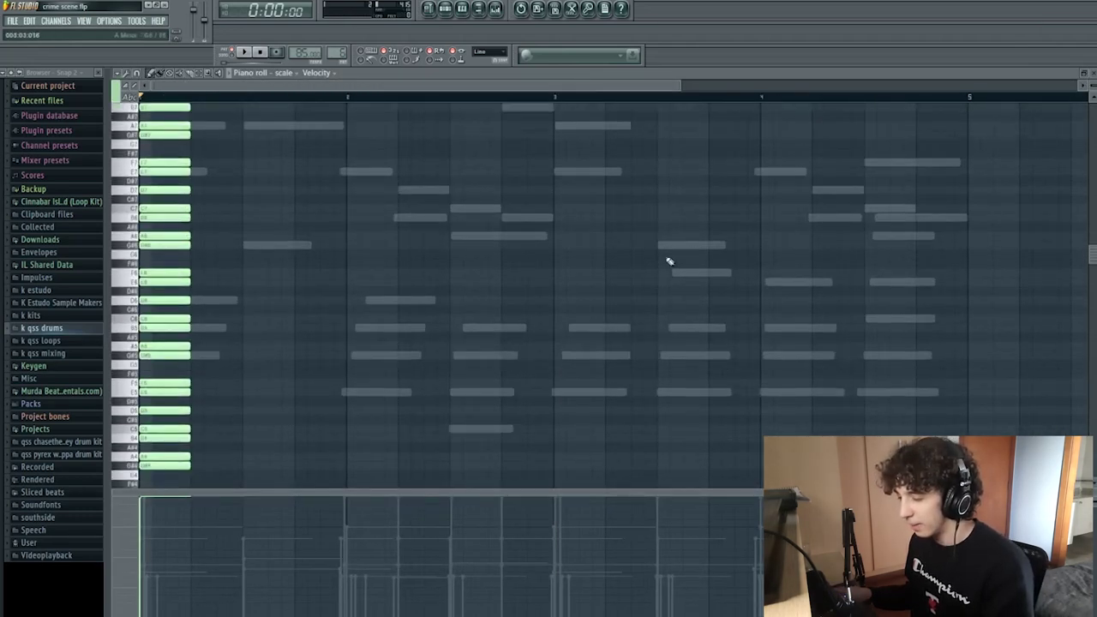
scroll(590, 289, down, 1)
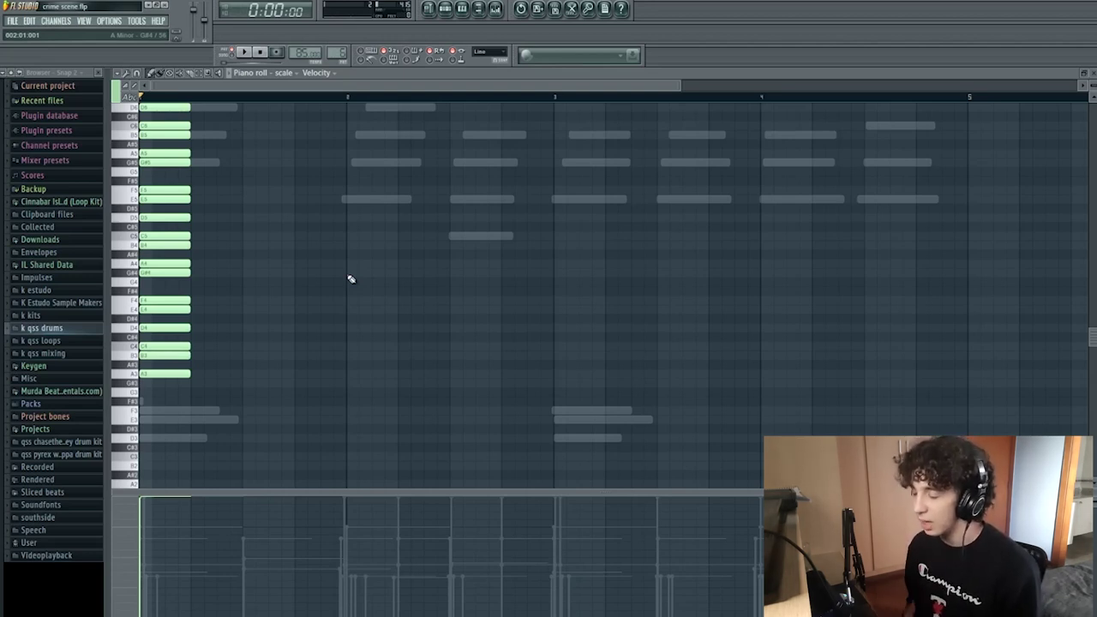
Add melodic minor and natural minor note columns beside the existing scale for comparison, then delete both added columns.
key(ctrl+v)
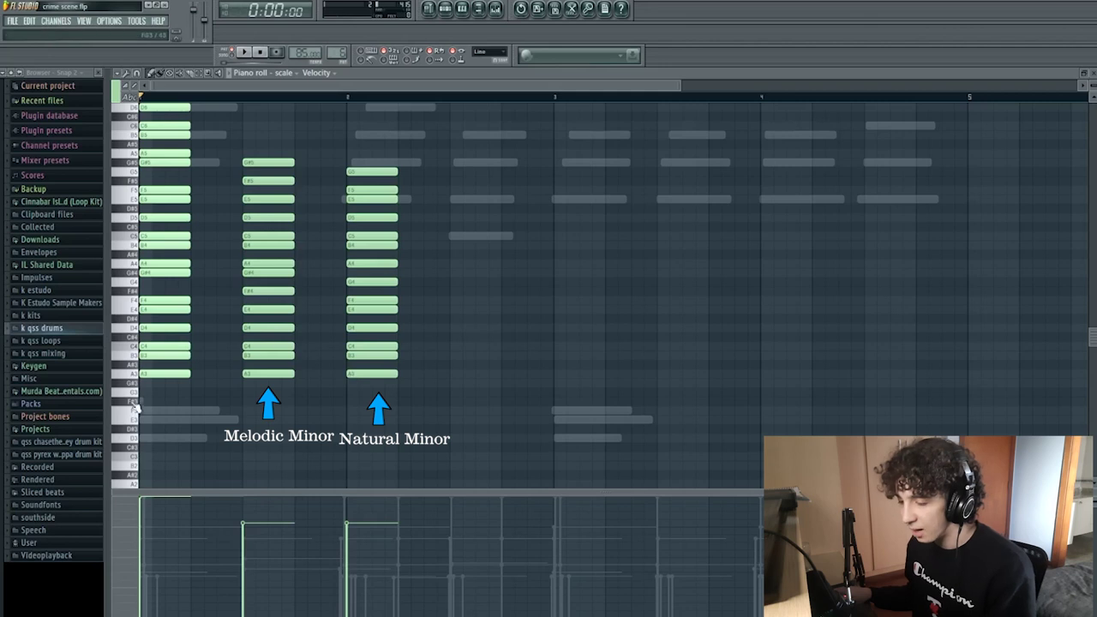
drag(191, 399, 173, 268)
drag(263, 364, 265, 259)
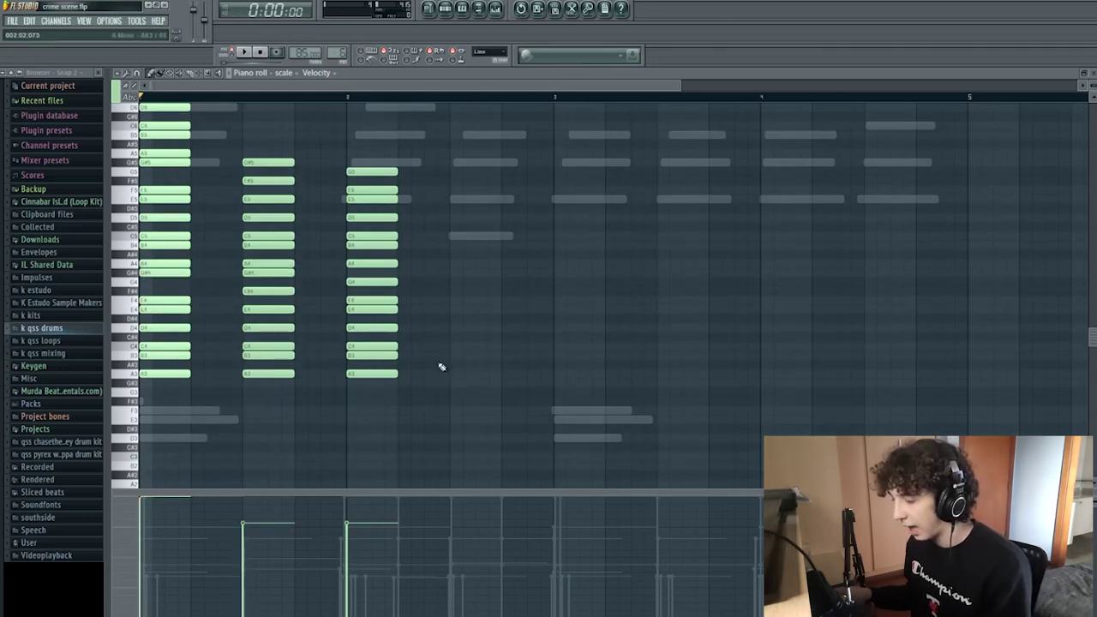
click(394, 351)
click(364, 311)
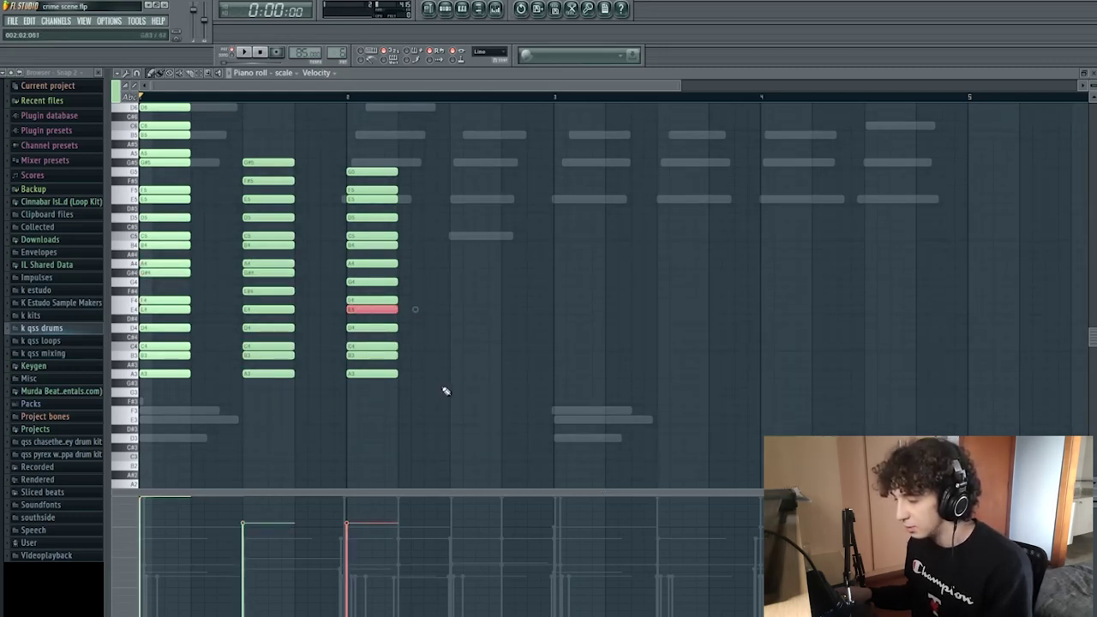
drag(443, 390, 262, 121)
key(Delete)
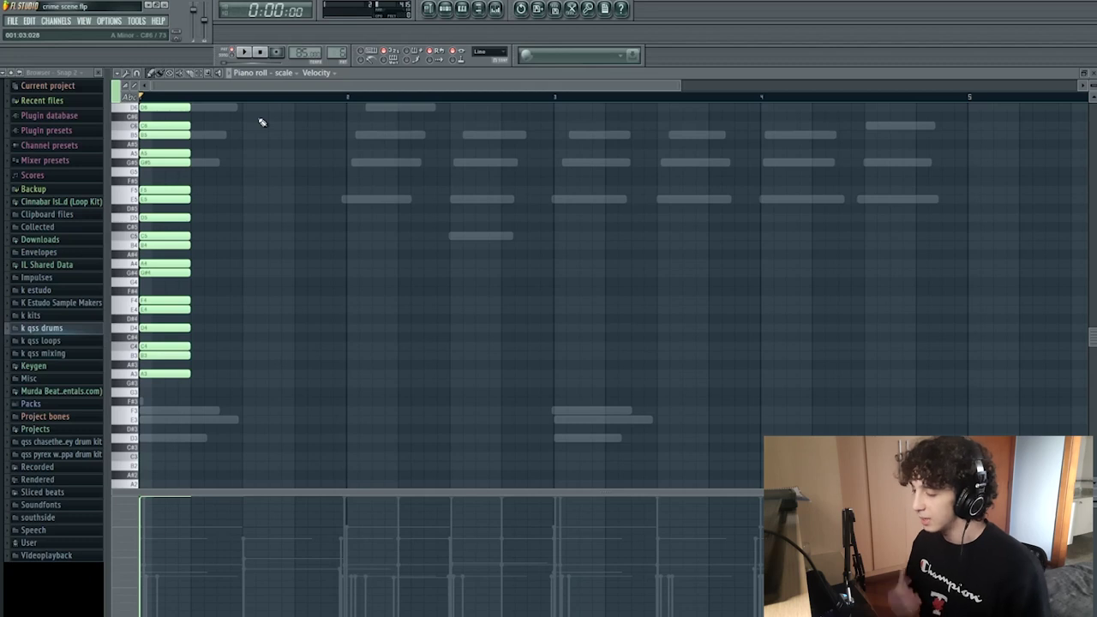
Open the Philharmonik 2 channel in the piano roll and play its melody.
key(F7)
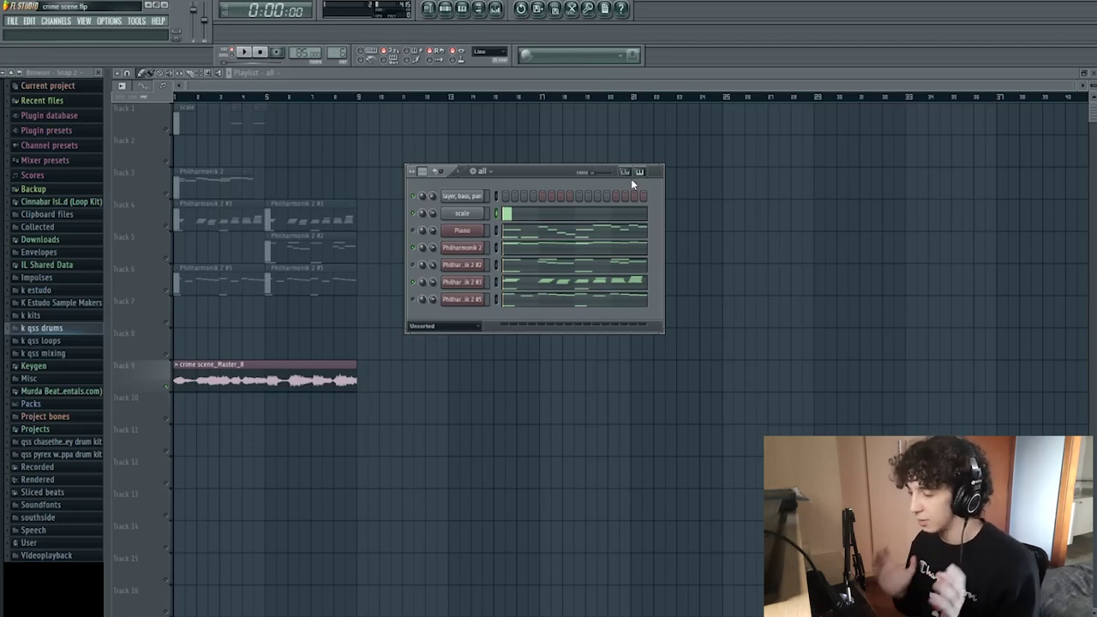
key(F7)
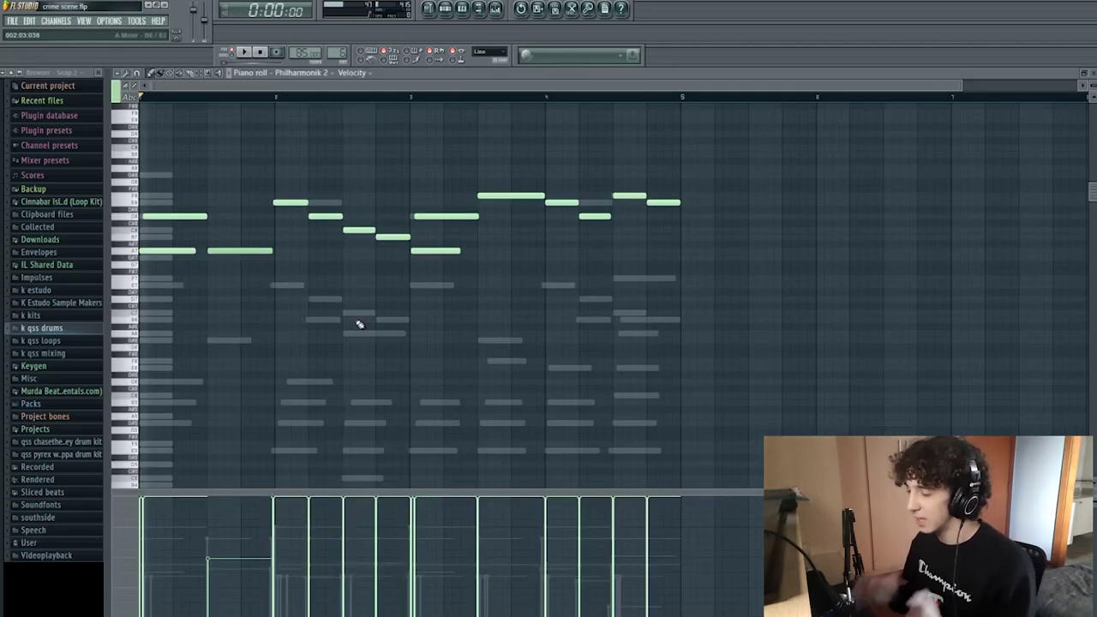
key(space)
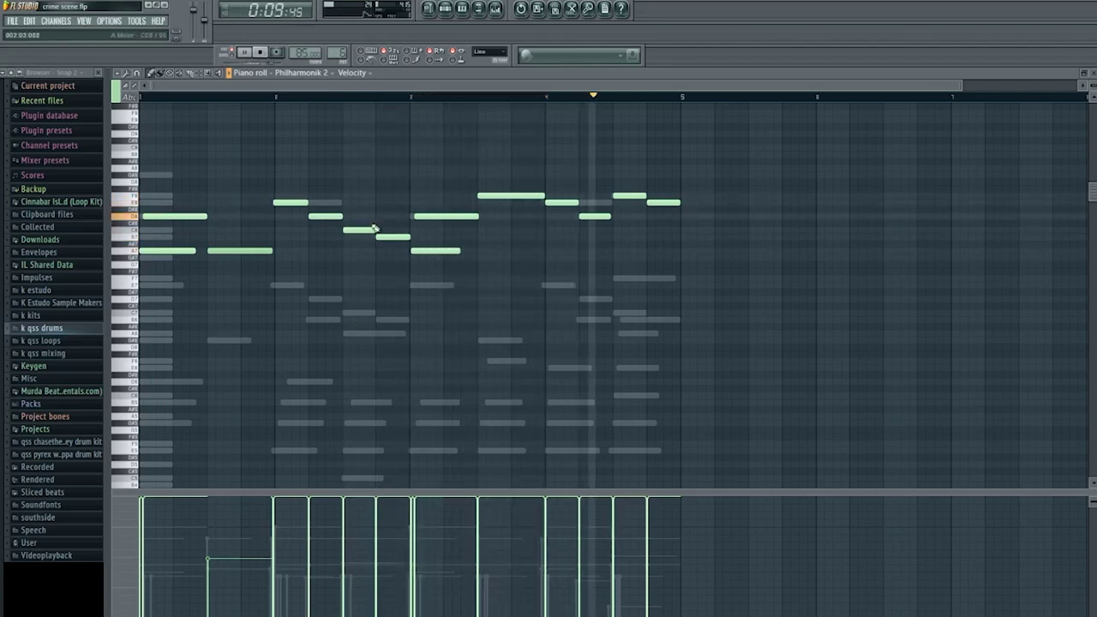
key(space)
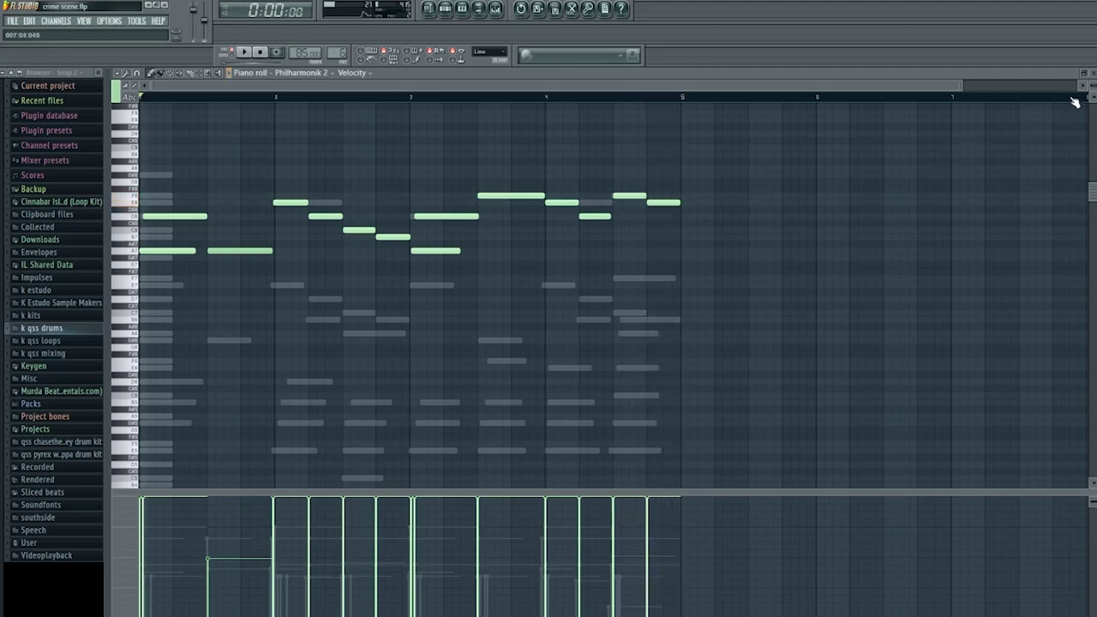
Examine the Philharmonik 2 melody notes up close, selecting the whole phrase and clearing the selection.
scroll(715, 216, up, 2)
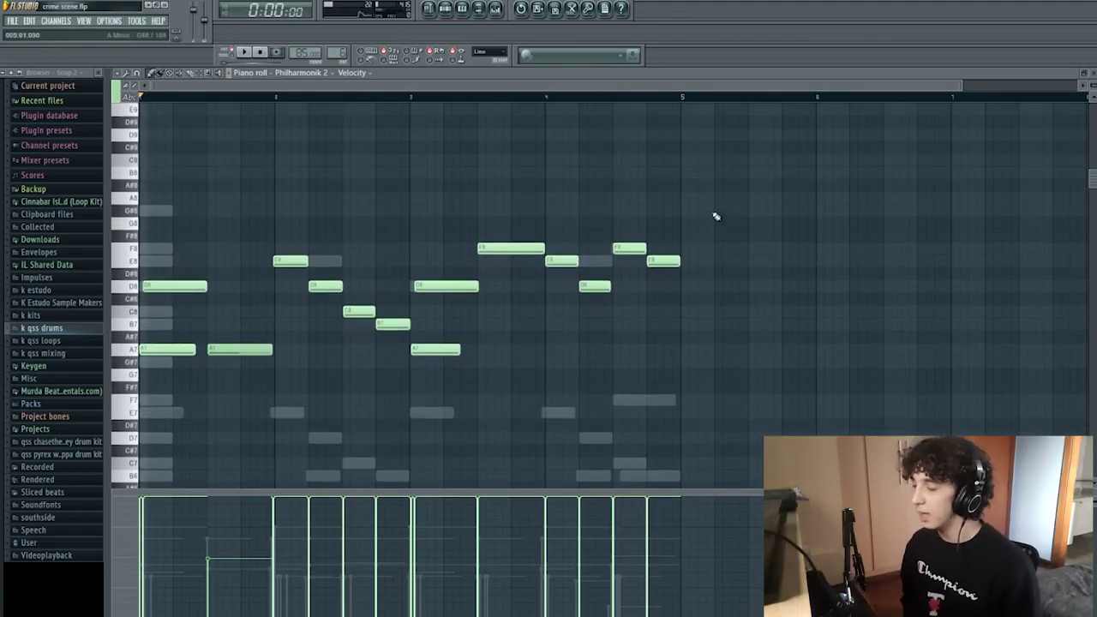
click(553, 260)
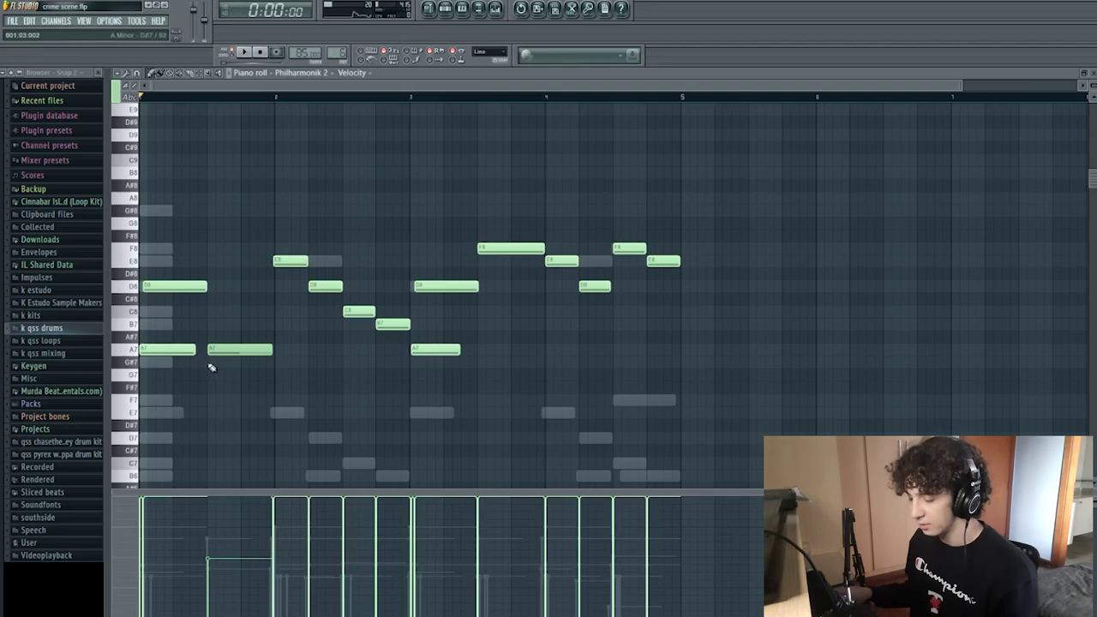
drag(214, 369, 245, 387)
drag(777, 404, 120, 198)
click(203, 206)
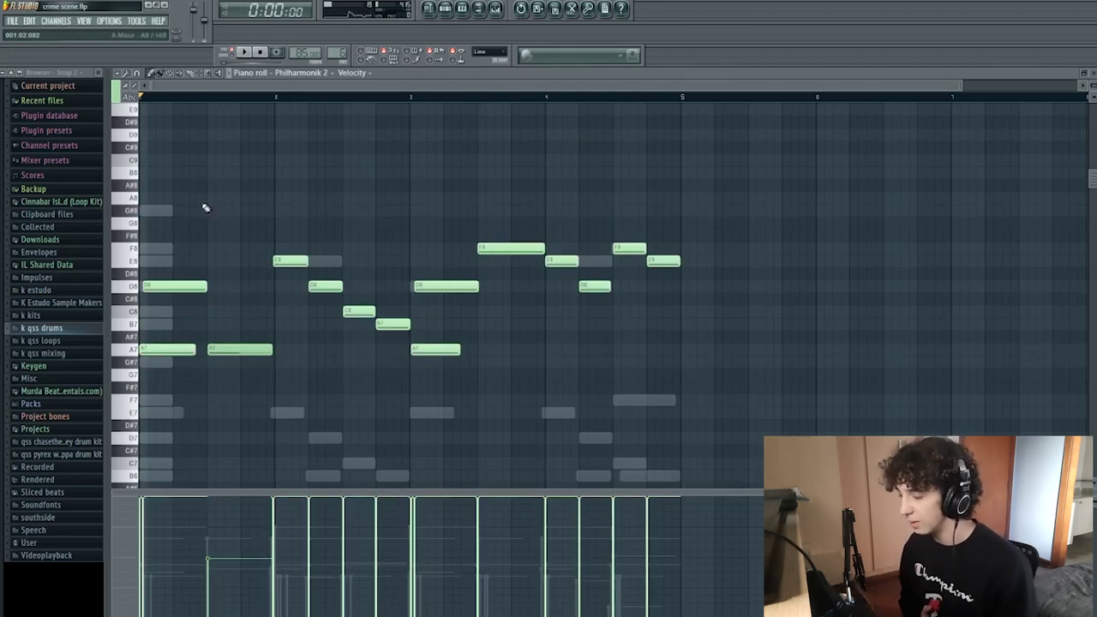
Check the channel rack, then return to the Philharmonik 2 piano roll and play the melody again.
key(F7)
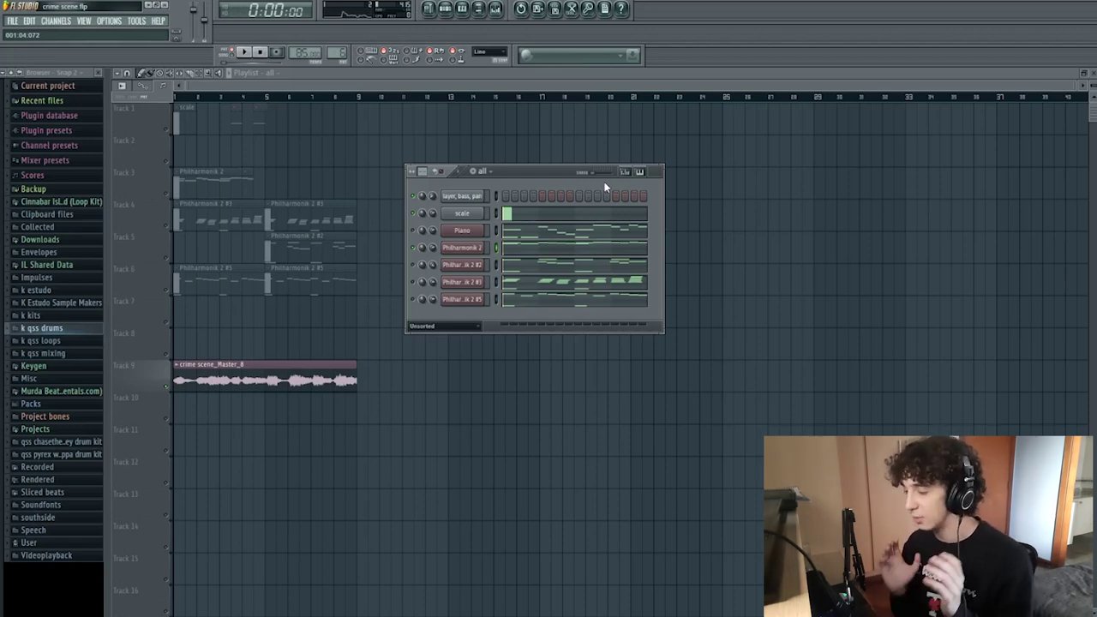
key(F7)
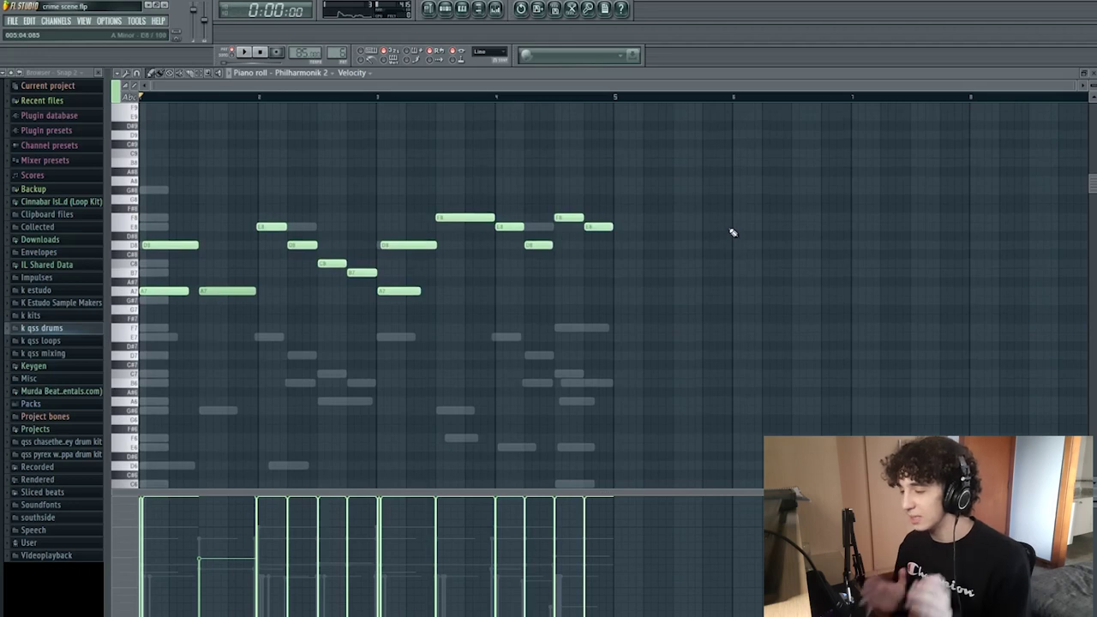
key(space)
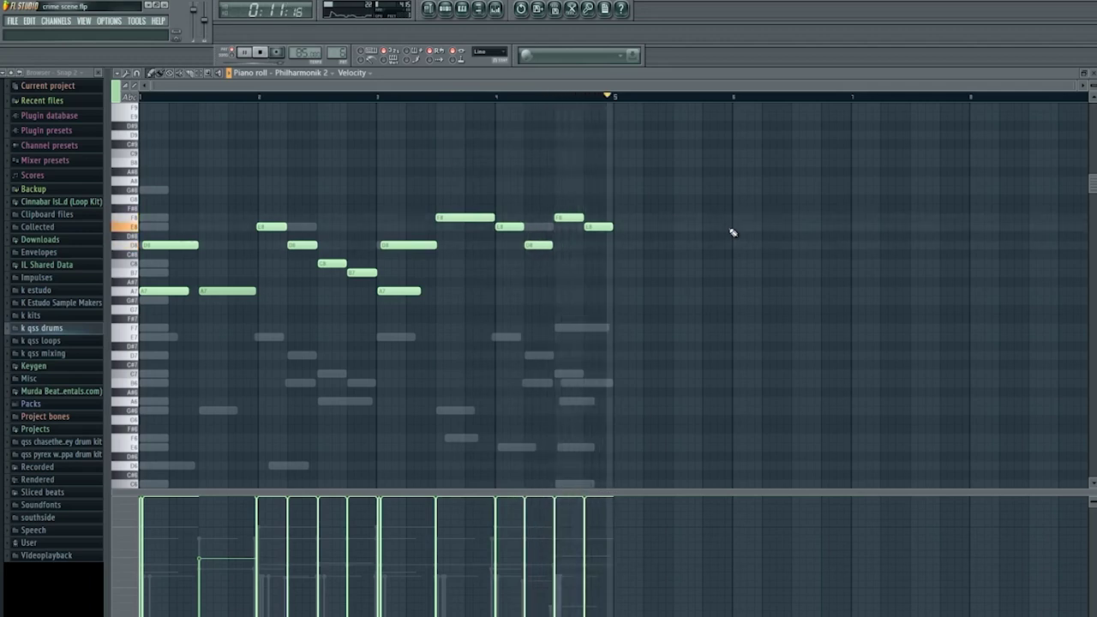
key(space)
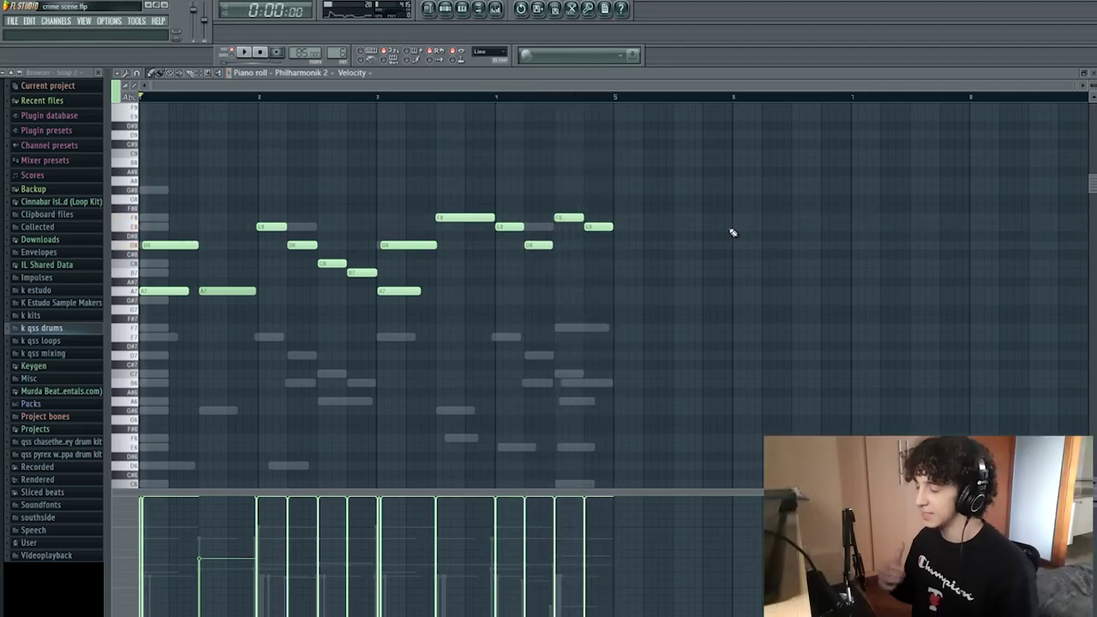
Try placing an extra low note under bar 2 of the Philharmonik 2 melody, then remove it.
click(515, 225)
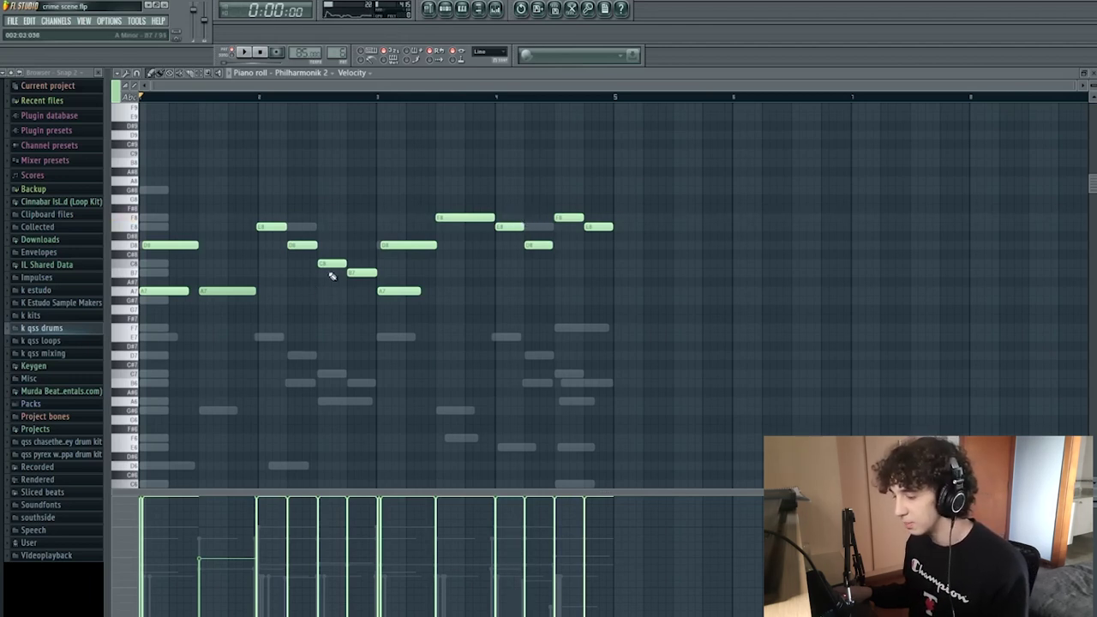
click(301, 300)
right_click(305, 302)
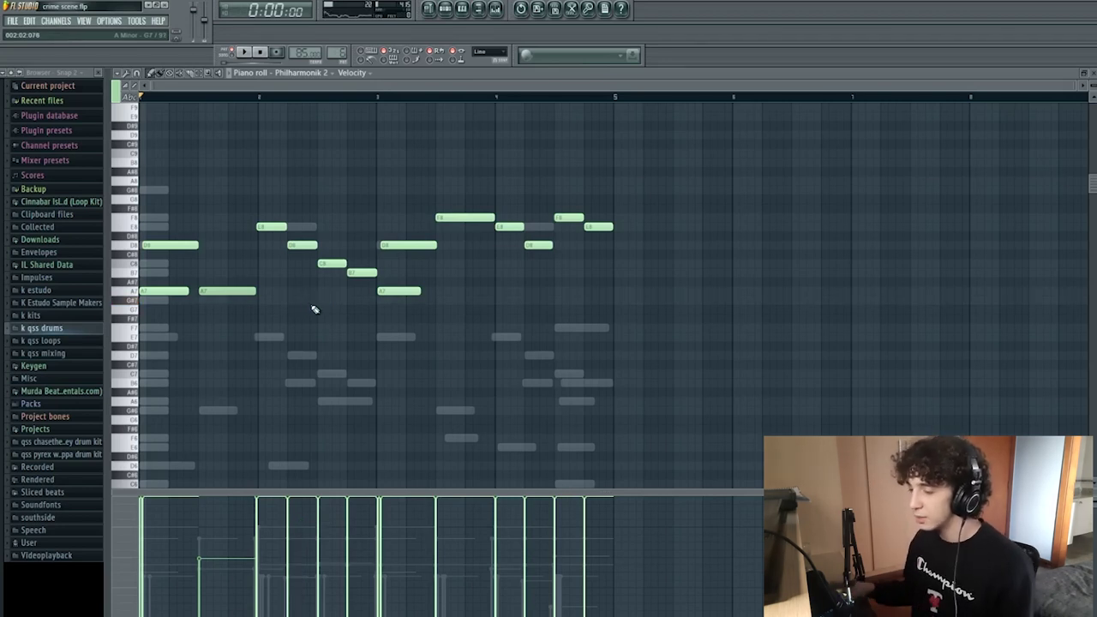
drag(631, 332, 206, 189)
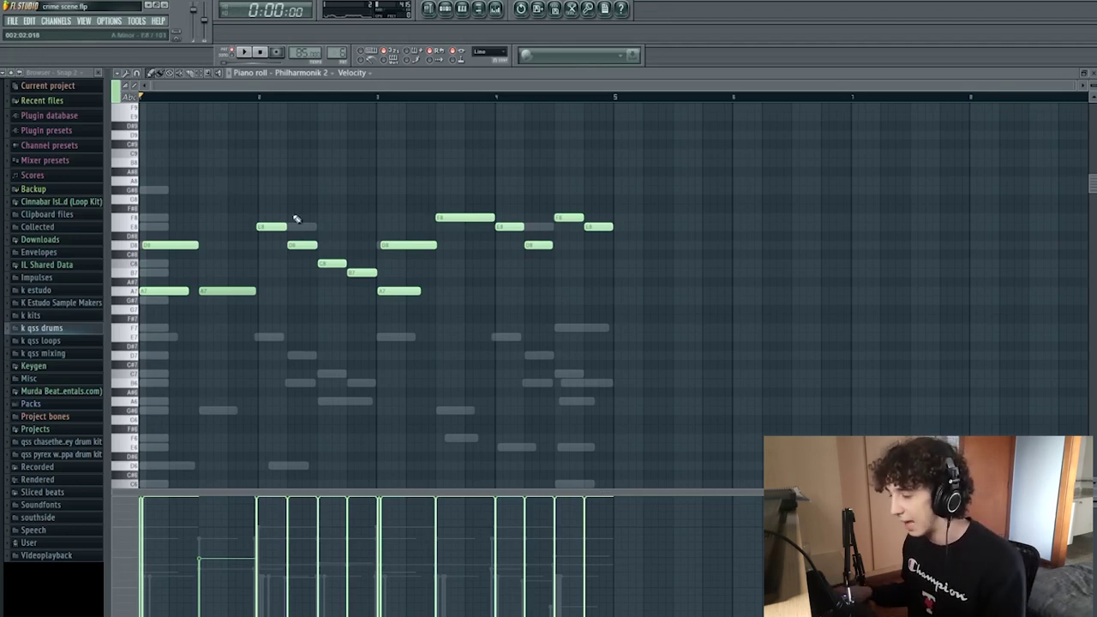
Trace the melody's descending notes E8, D8, C8 and B7 in bar 2, then highlight the bar 3–4 phrase and clear the selection.
click(266, 226)
click(299, 247)
click(326, 262)
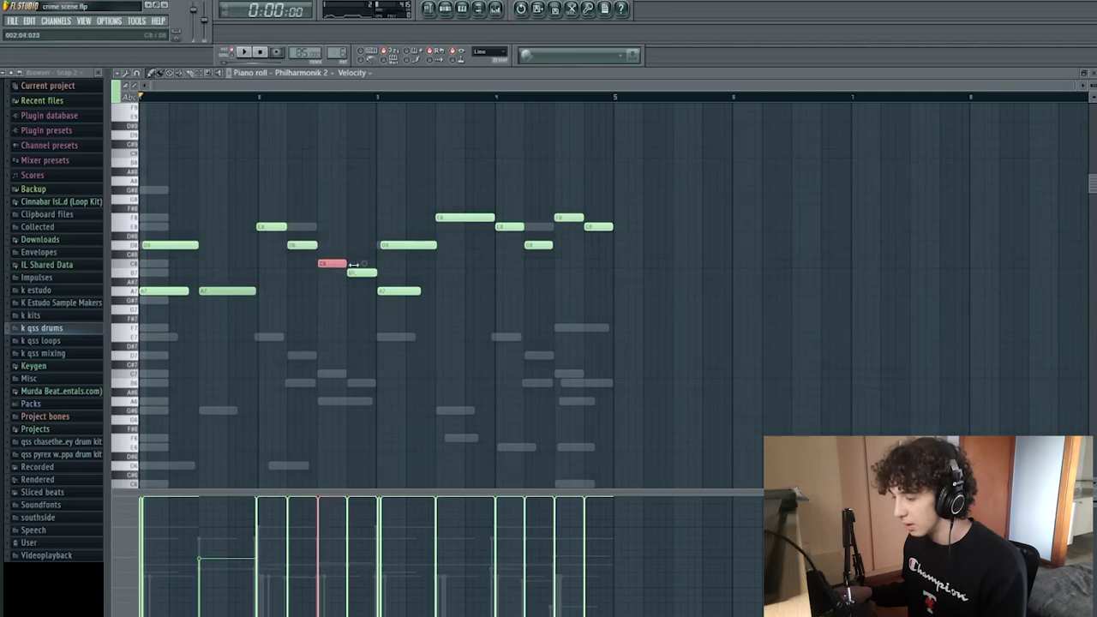
click(358, 273)
click(416, 292)
drag(412, 316, 595, 176)
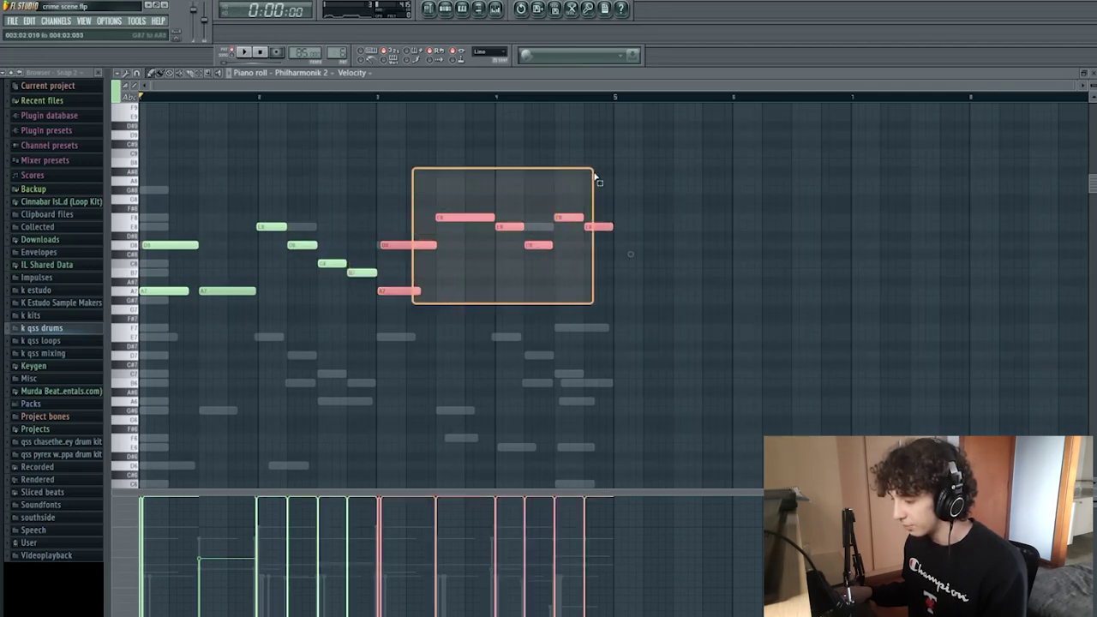
drag(644, 321, 286, 162)
click(630, 335)
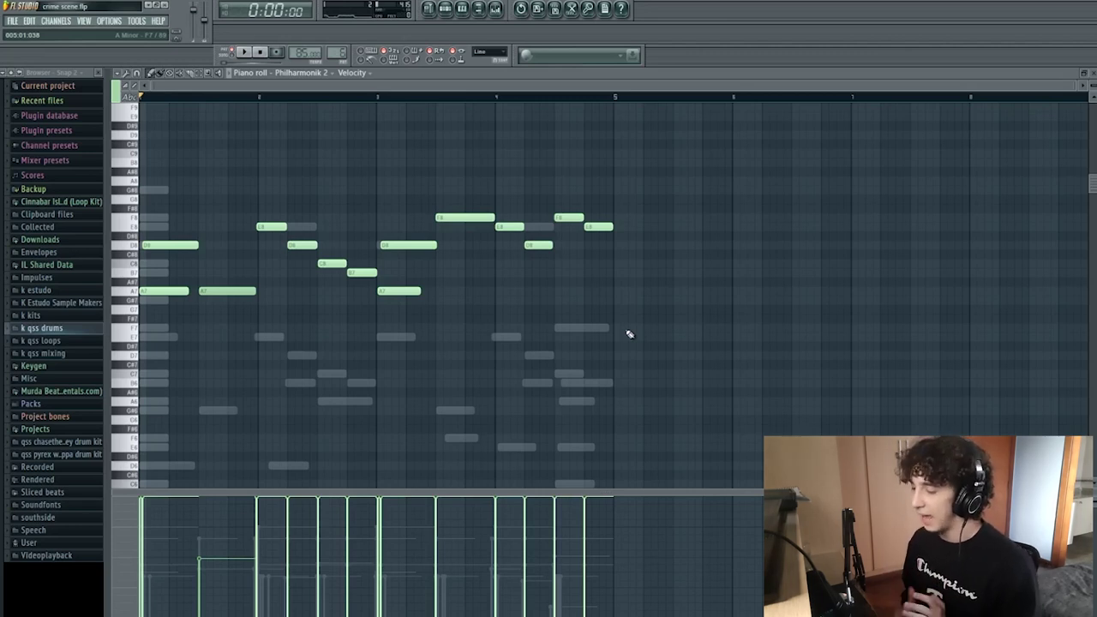
Open the Philharmonik 2 #3 piano roll and play its chord part through to bar 5.
key(F7)
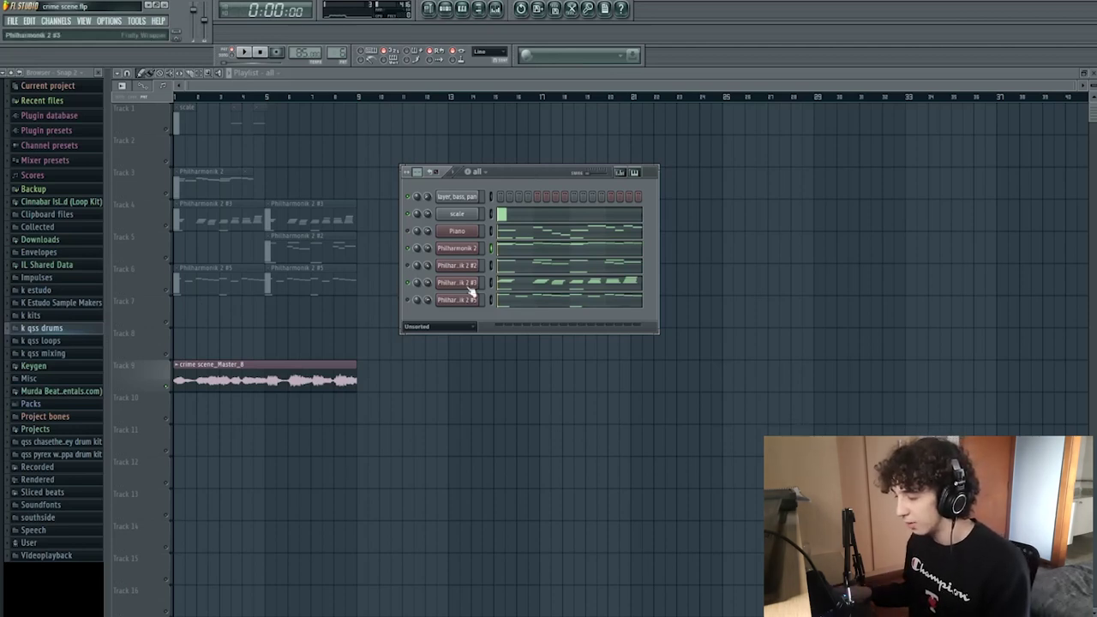
click(556, 285)
scroll(557, 289, down, 4)
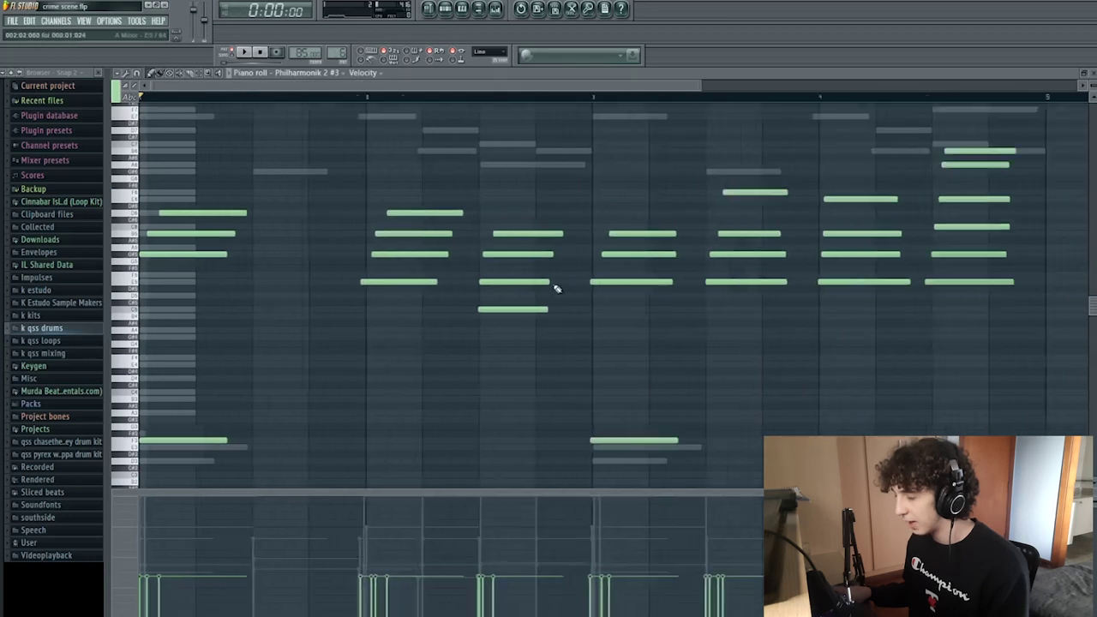
scroll(1002, 262, up, 3)
key(space)
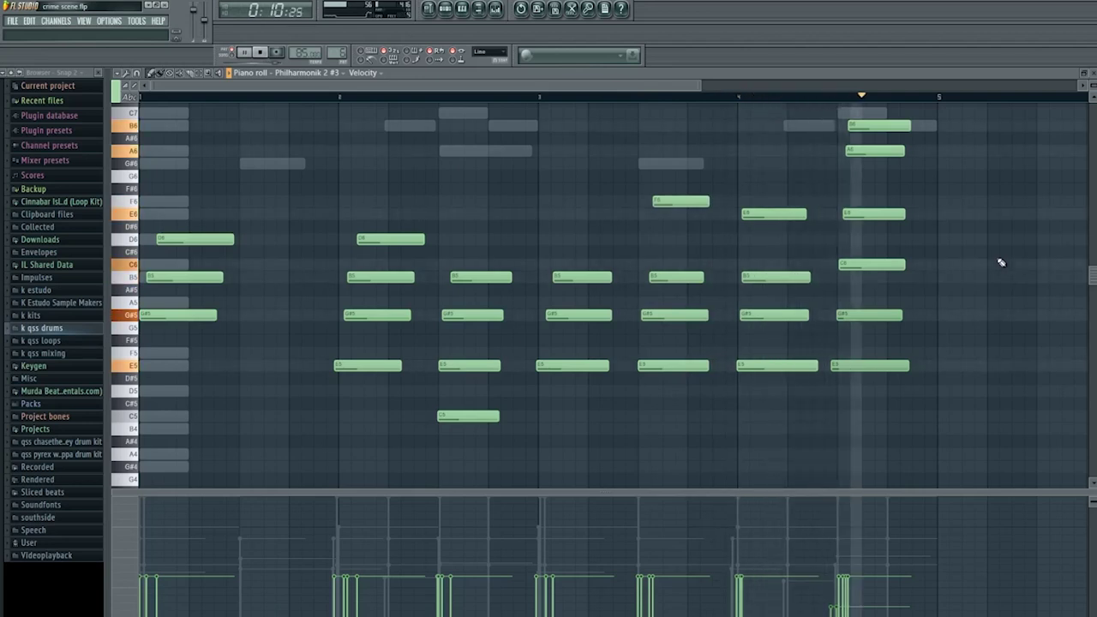
key(space)
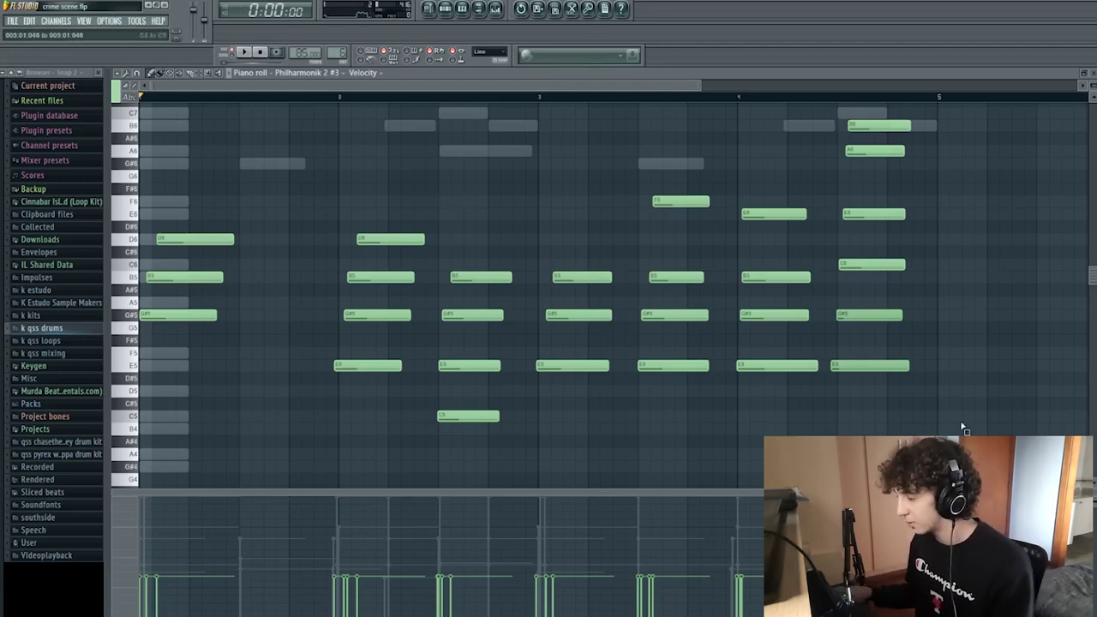
Highlight all the Philharmonik 2 #3 chord notes across bars 1–4 to review them, then clear the selection.
drag(960, 422, 185, 108)
click(219, 139)
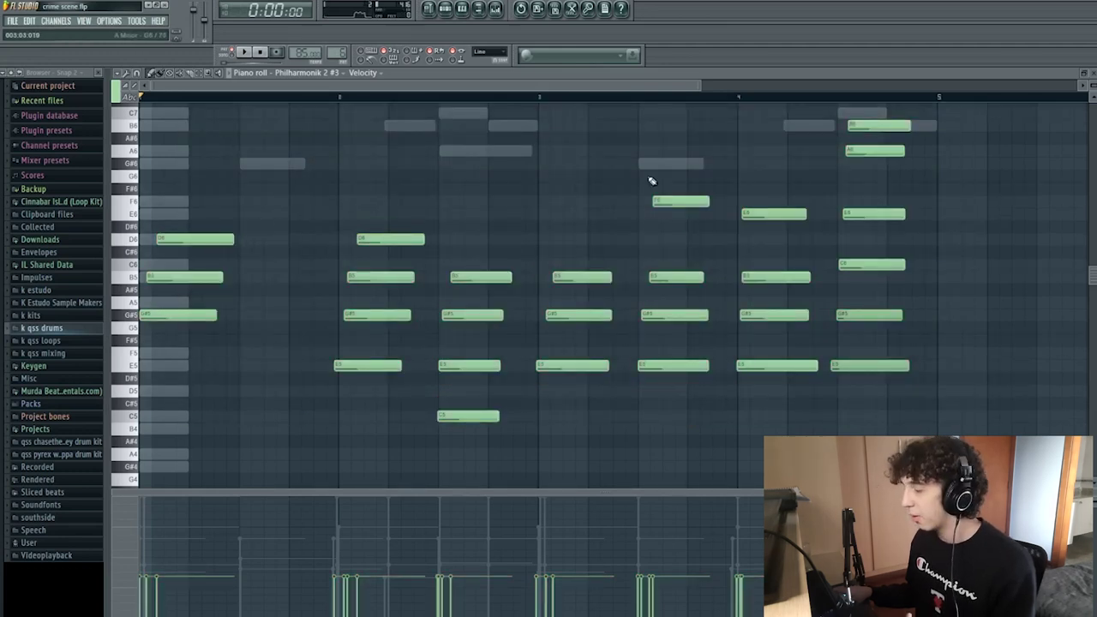
scroll(660, 173, down, 1)
scroll(840, 257, down, 1)
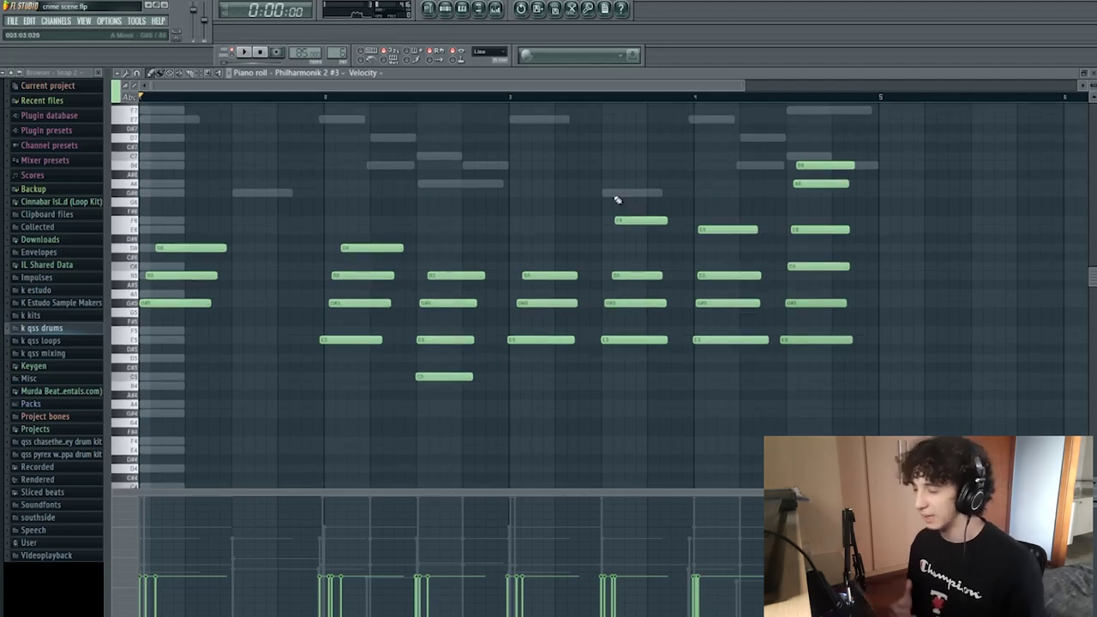
key(ctrl+a)
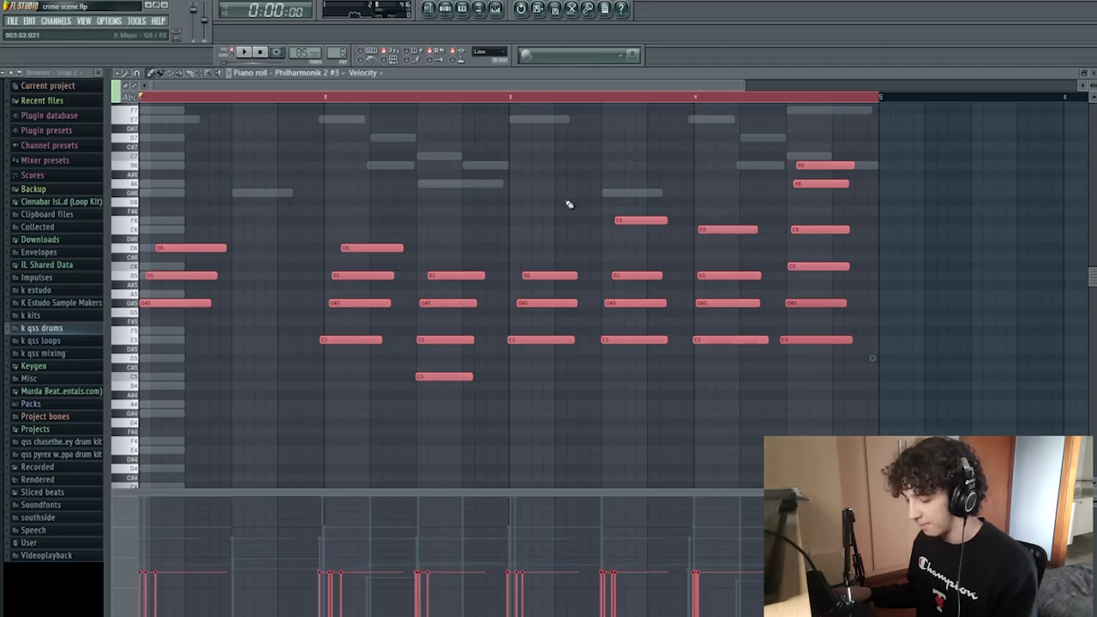
key(ctrl+d)
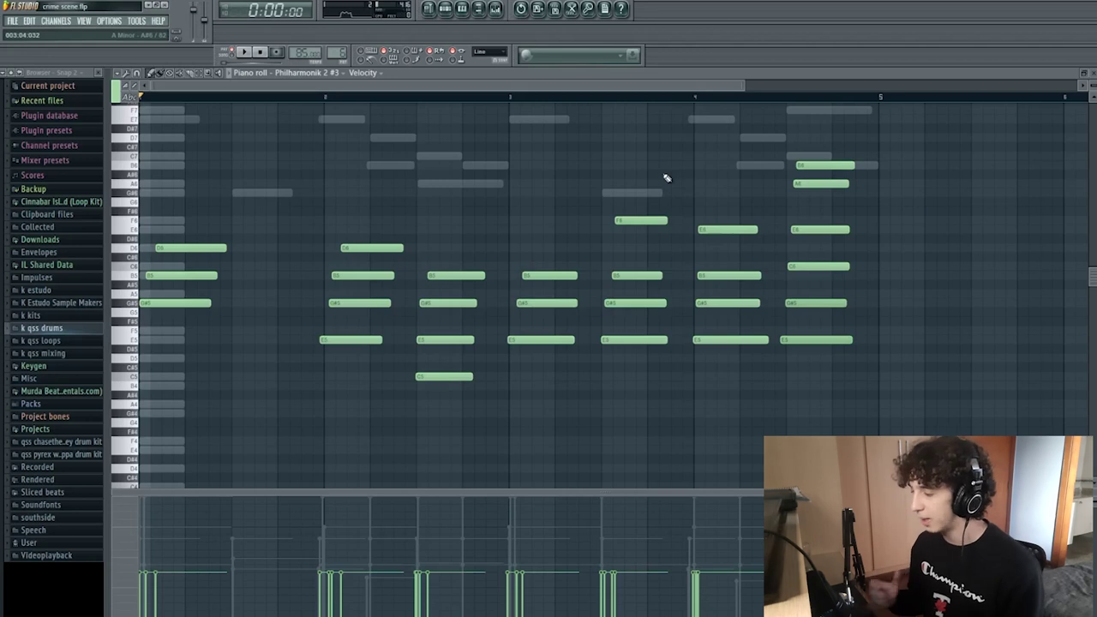
Point out the F6 note in bar 3 and the stacked final chord in bar 4, leaving nothing selected.
mouse_move(643, 221)
mouse_down()
mouse_move(625, 277)
mouse_move(635, 382)
mouse_move(641, 234)
mouse_up()
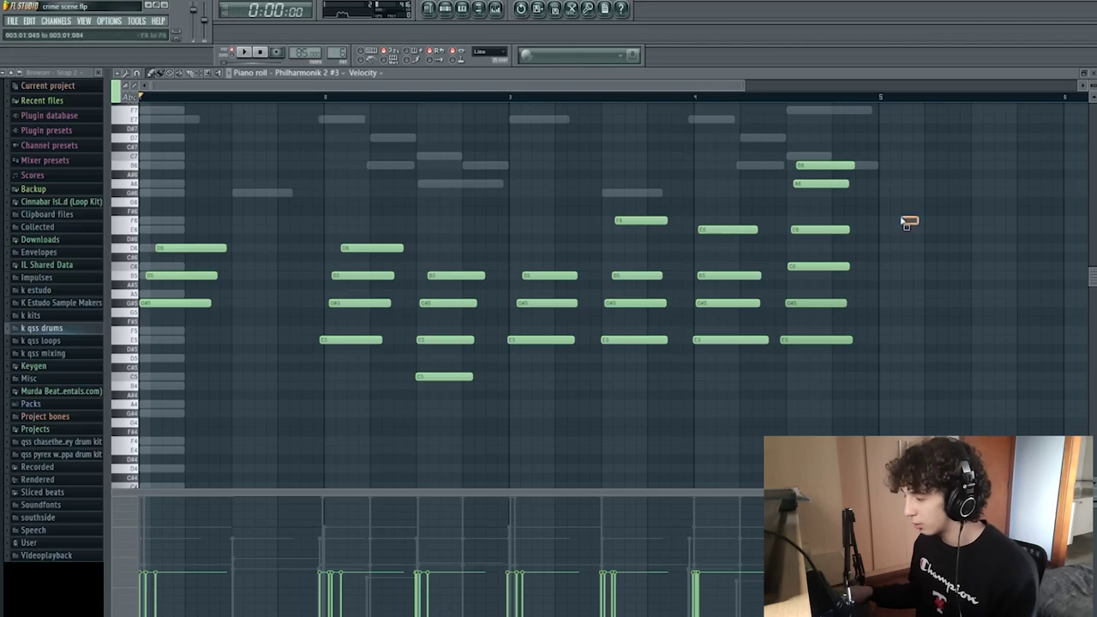
drag(909, 224, 794, 160)
click(757, 174)
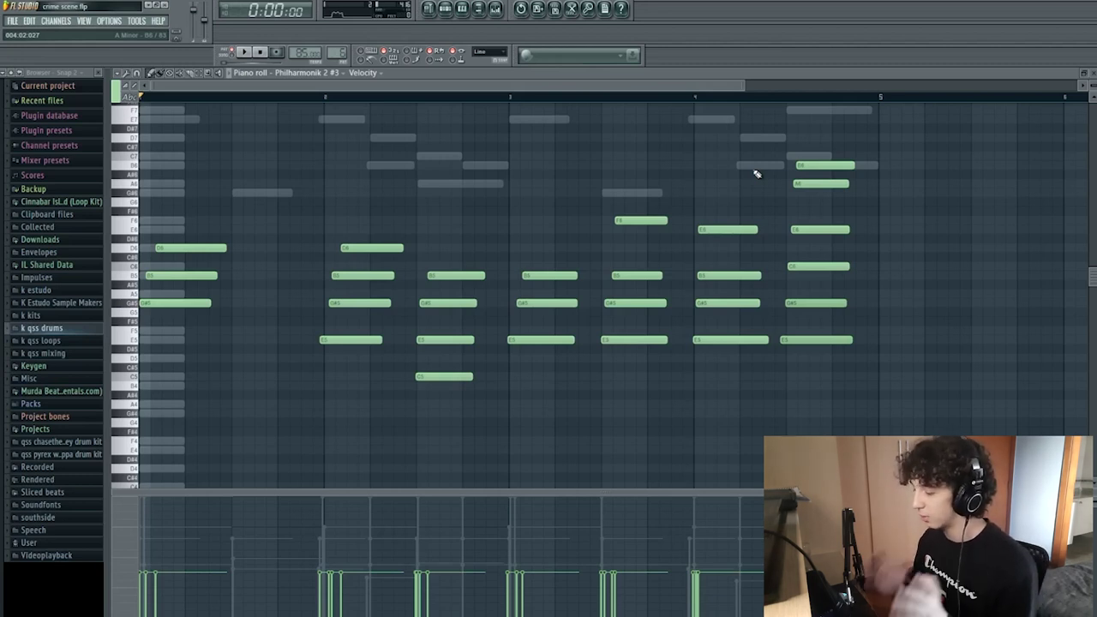
Open the Philharmonik 2 #5 piano roll, bring its four bars into view and play the melody.
key(F7)
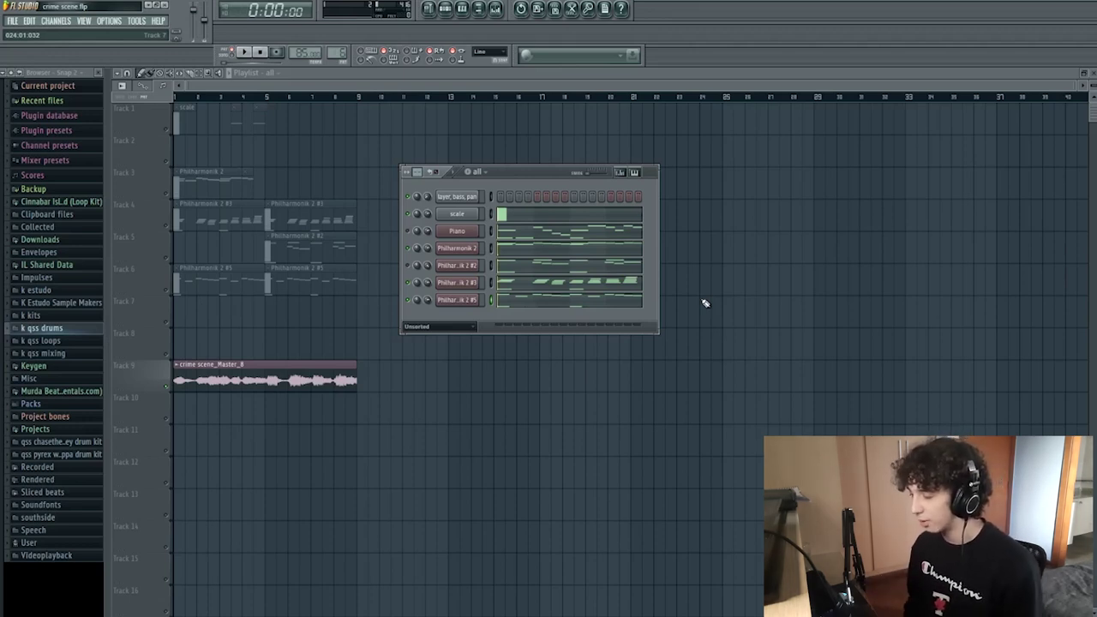
click(631, 302)
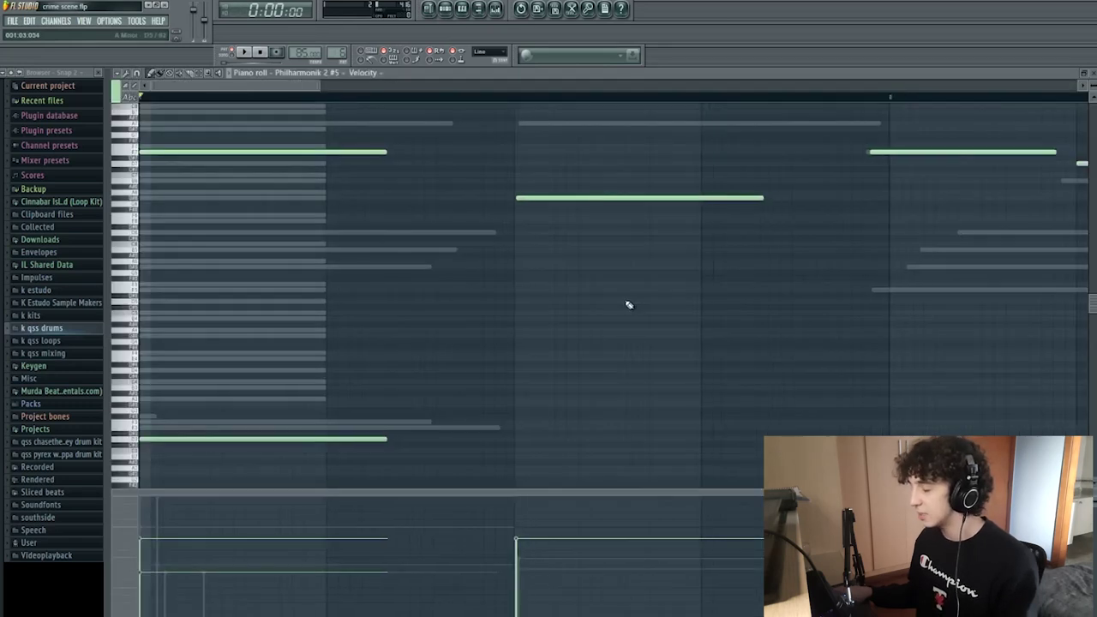
scroll(629, 305, down, 2)
scroll(629, 304, up, 3)
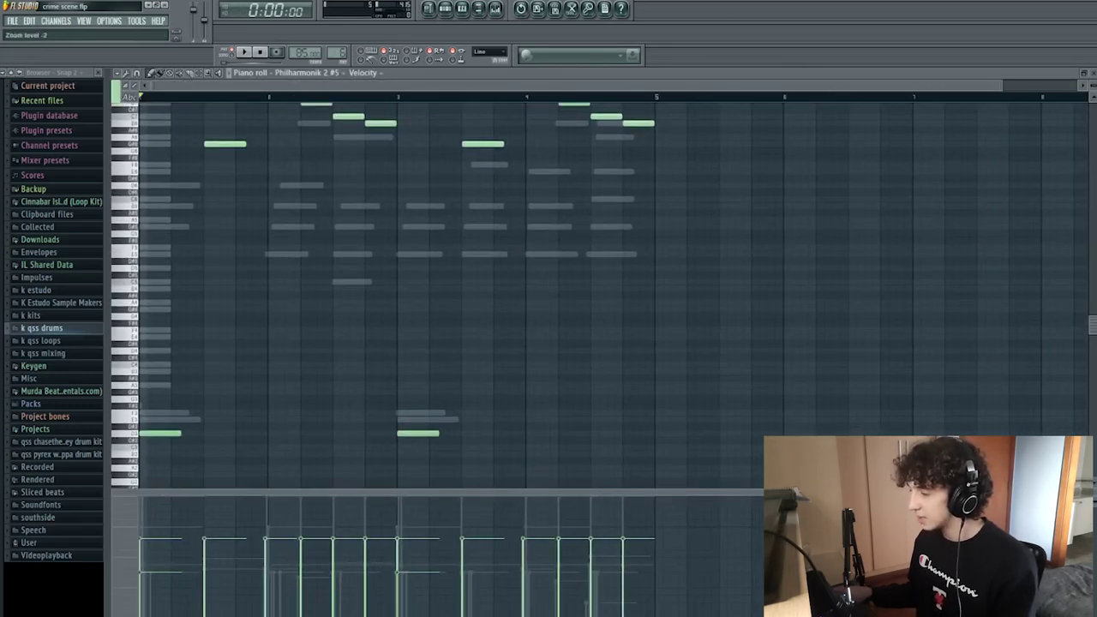
scroll(683, 240, up, 2)
scroll(684, 240, up, 3)
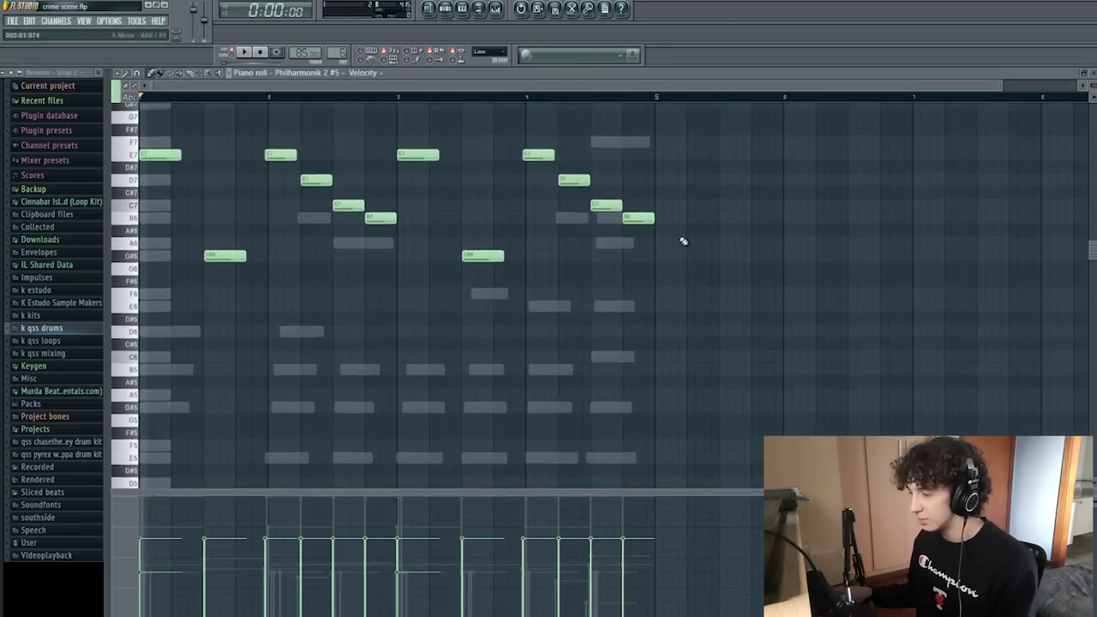
key(space)
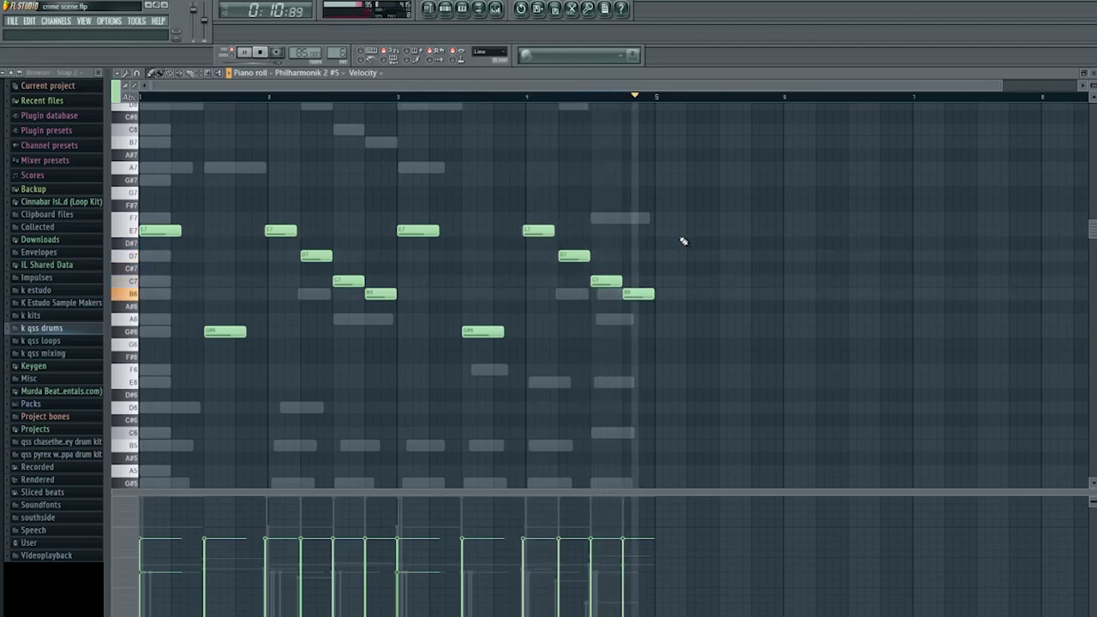
key(space)
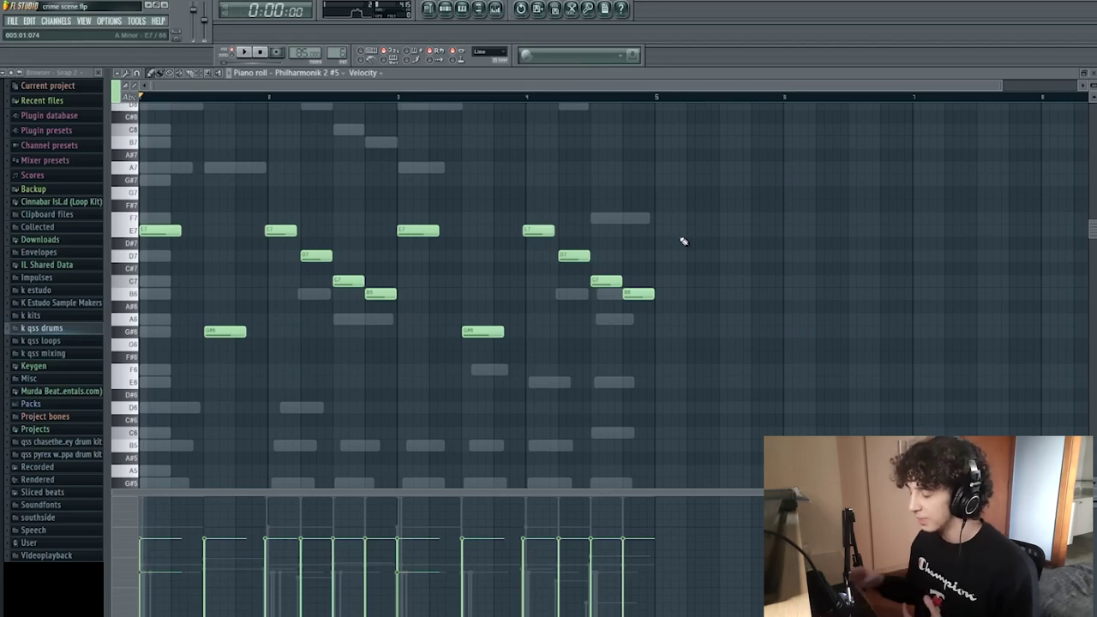
Highlight the whole upper Philharmonik 2 #5 phrase, clear the selection and examine the low notes in bars 1 and 3.
drag(795, 438, 166, 178)
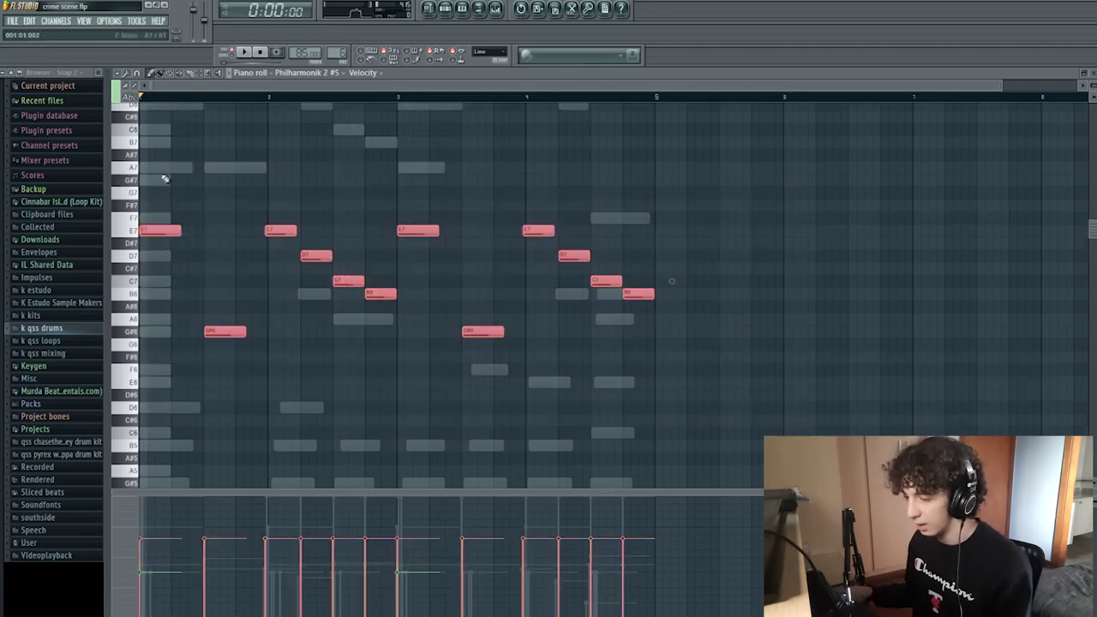
click(166, 178)
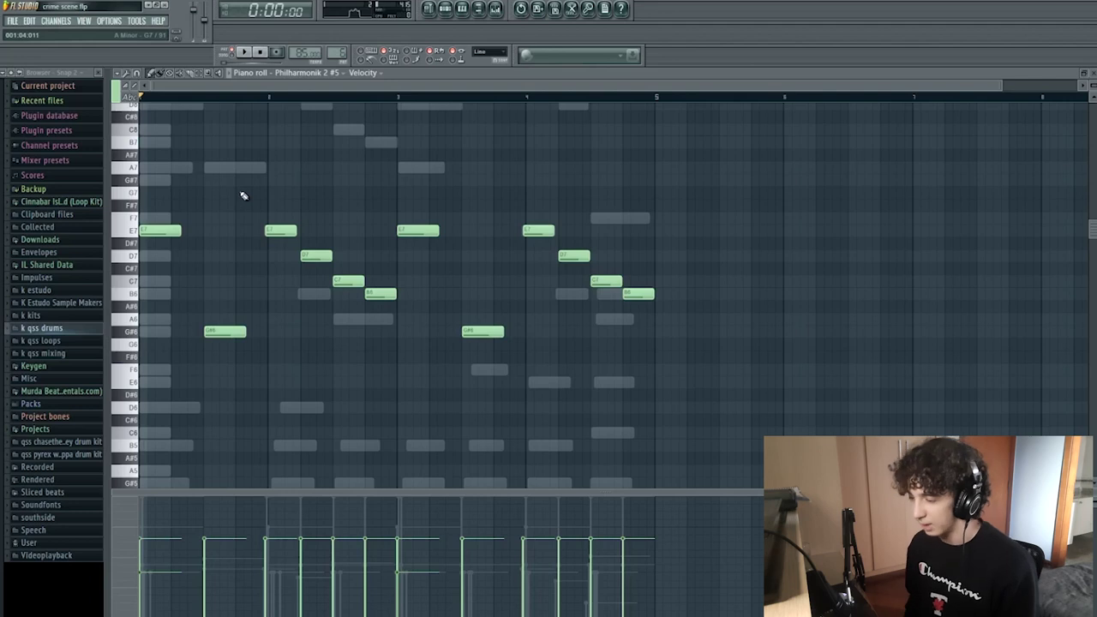
scroll(241, 192, up, 2)
scroll(241, 192, down, 1)
scroll(271, 201, down, 2)
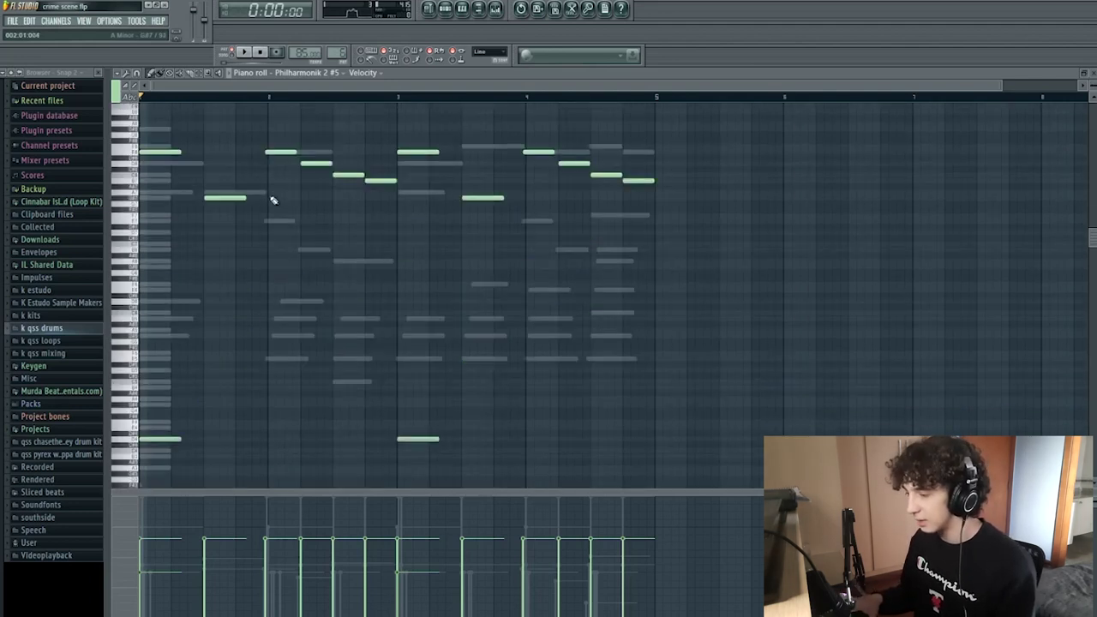
scroll(167, 224, up, 1)
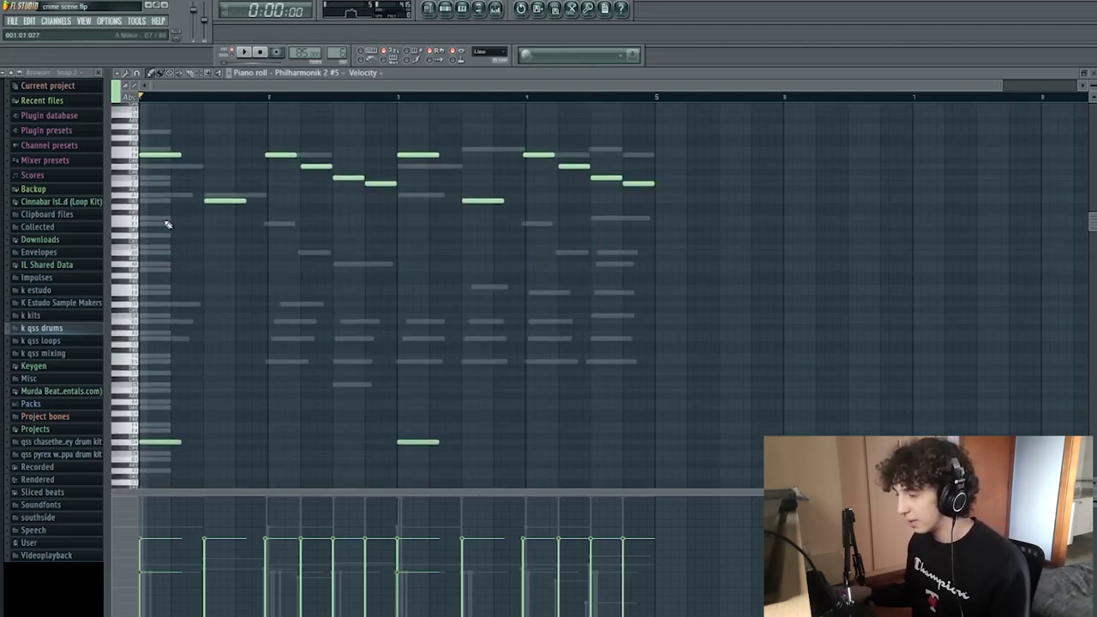
Examine the melody's low G# notes in bars 1 and 3 up close, highlighting them and clearing the selection.
scroll(129, 231, up, 3)
scroll(103, 237, up, 4)
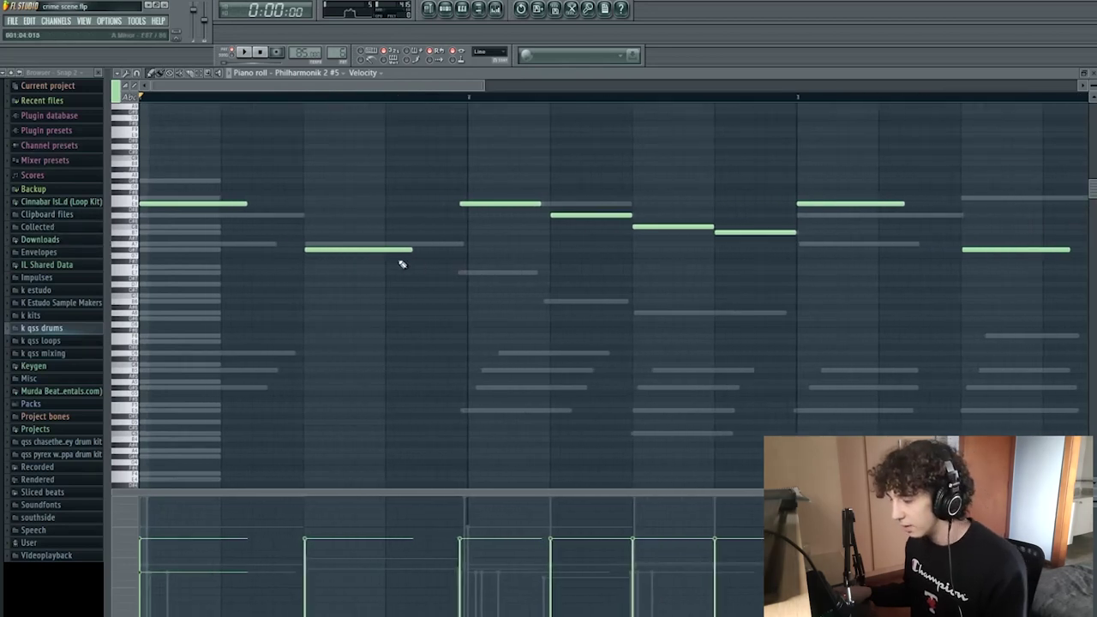
scroll(402, 264, down, 3)
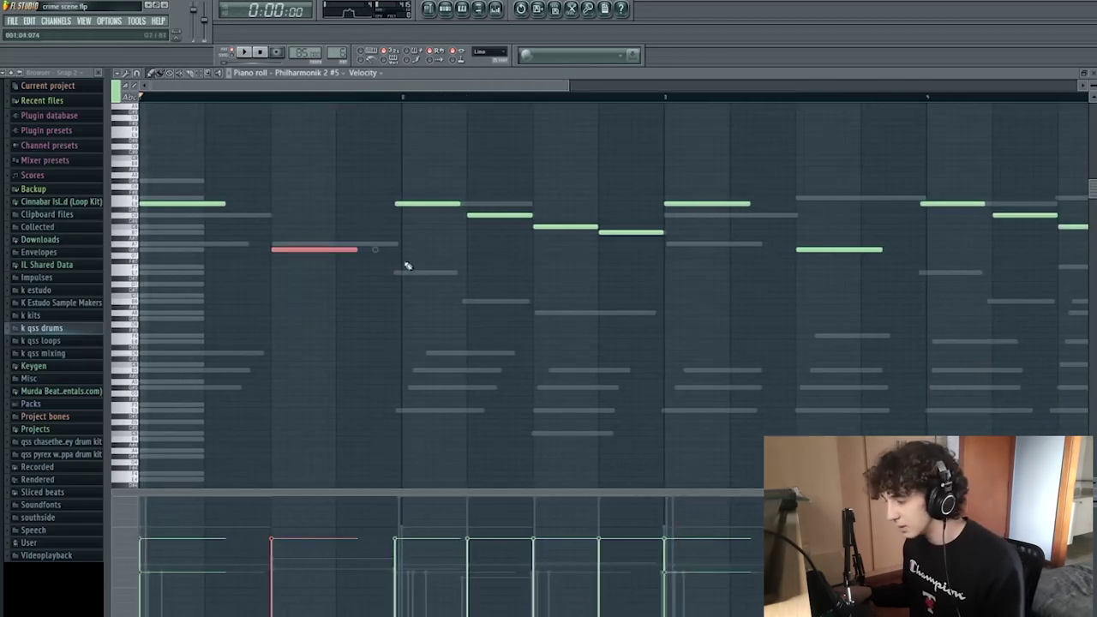
drag(879, 280, 283, 238)
scroll(455, 328, down, 3)
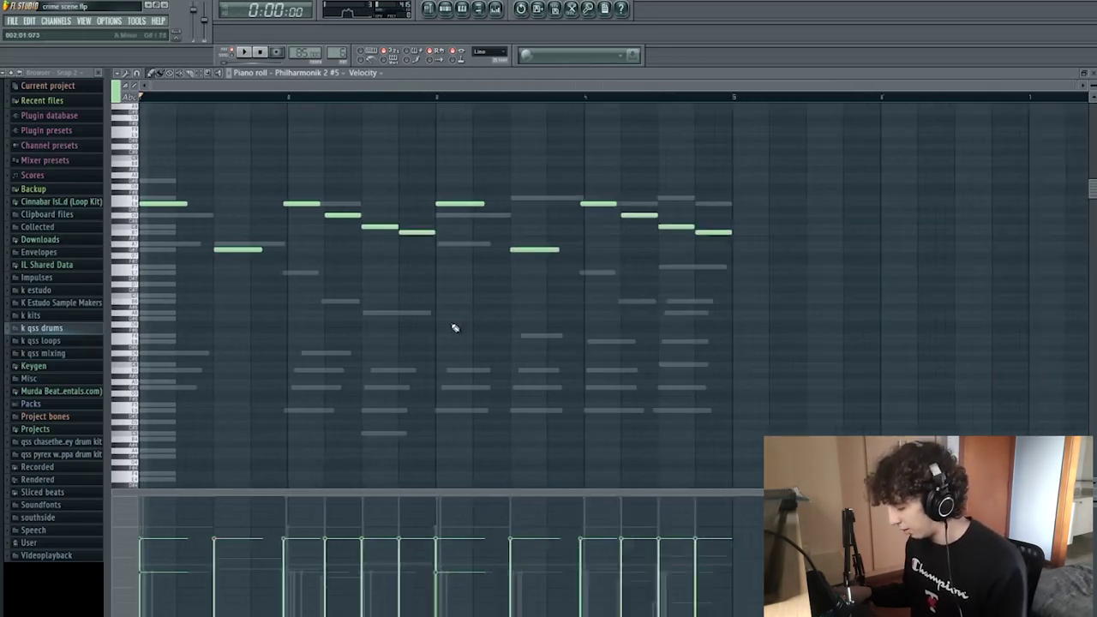
Compare the Philharmonik 2 #5 upper melody with its low notes and the ghost notes of the other channels.
scroll(455, 327, down, 2)
scroll(743, 360, down, 3)
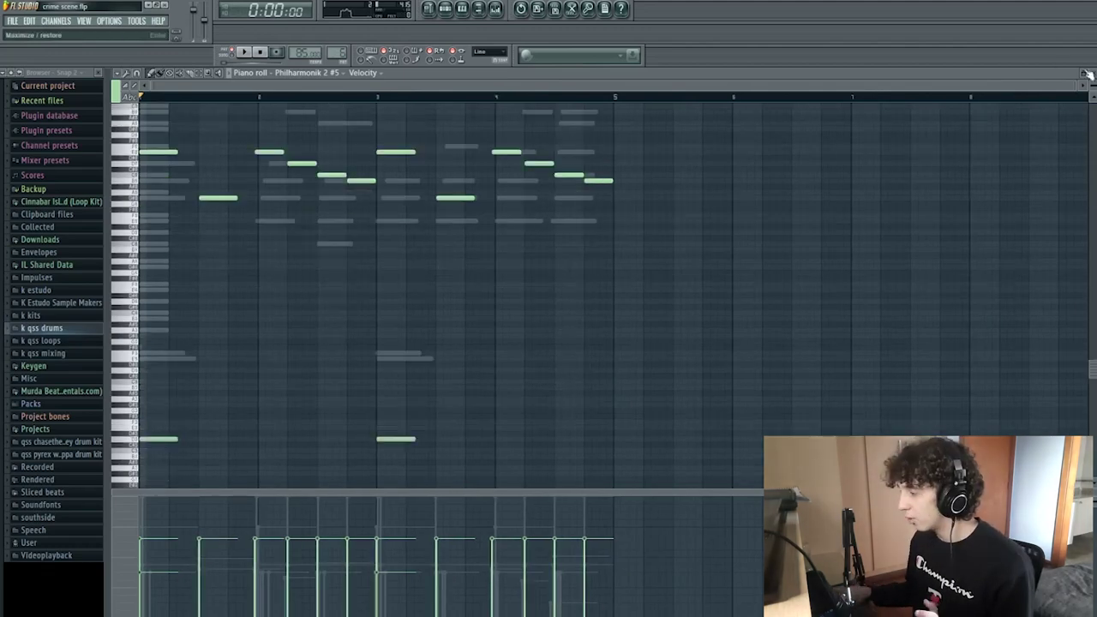
scroll(700, 308, up, 3)
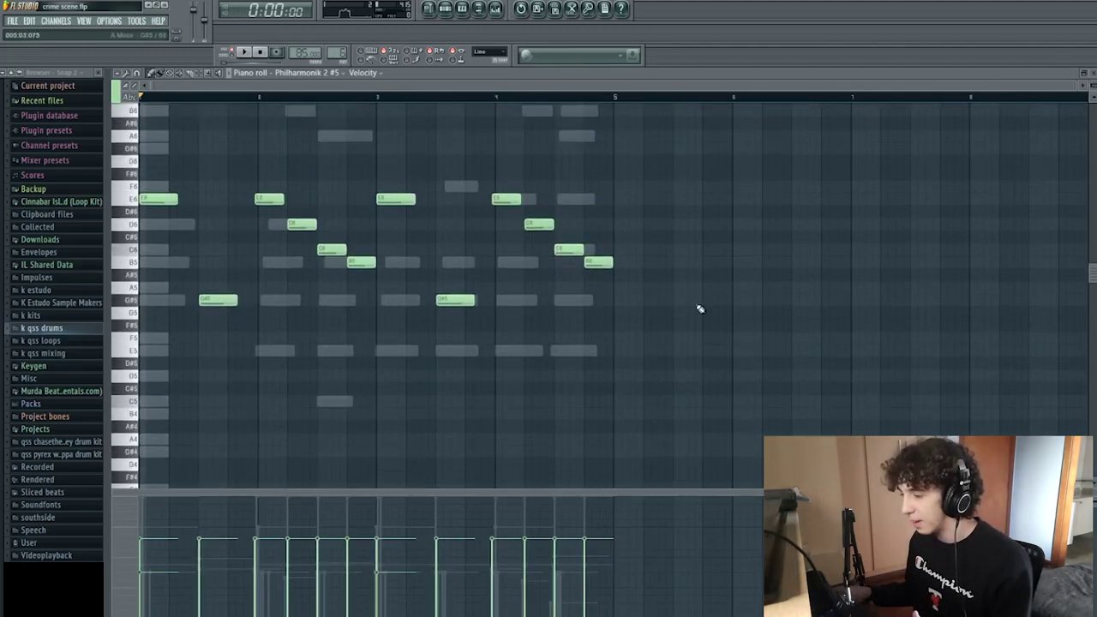
scroll(701, 309, down, 3)
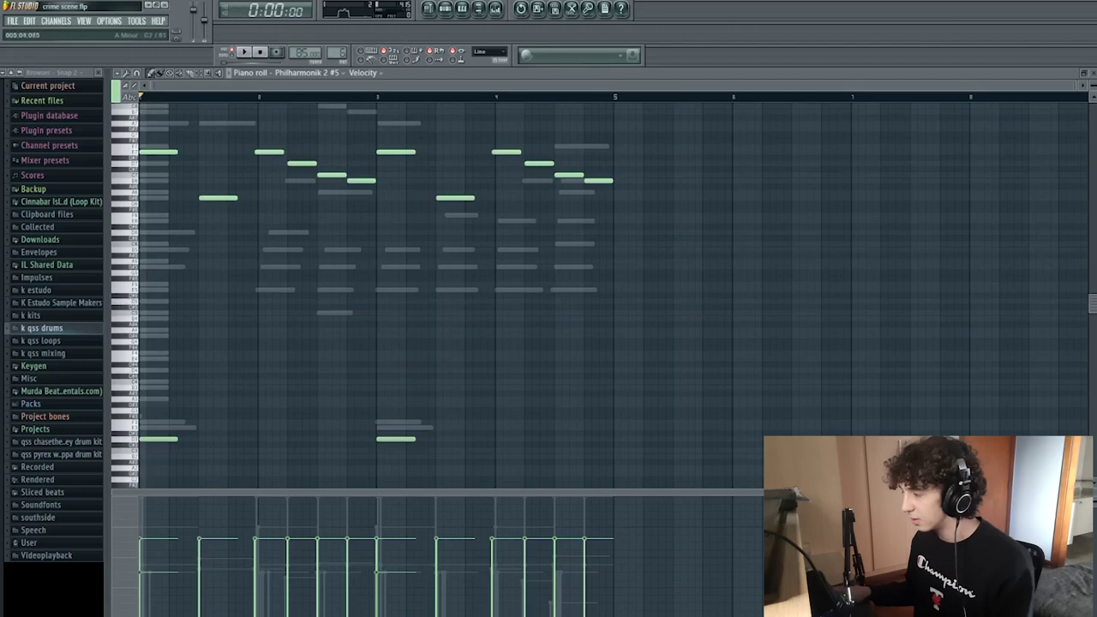
scroll(649, 289, up, 3)
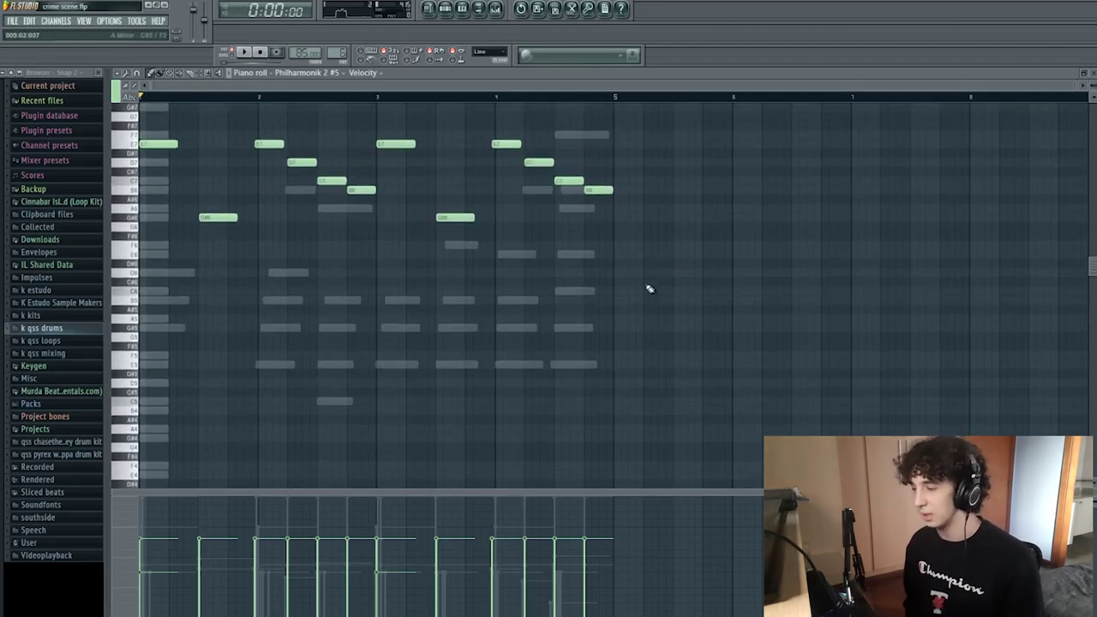
Solo the Philharmonik 2 #2 channel, open its piano roll and play the part.
key(F7)
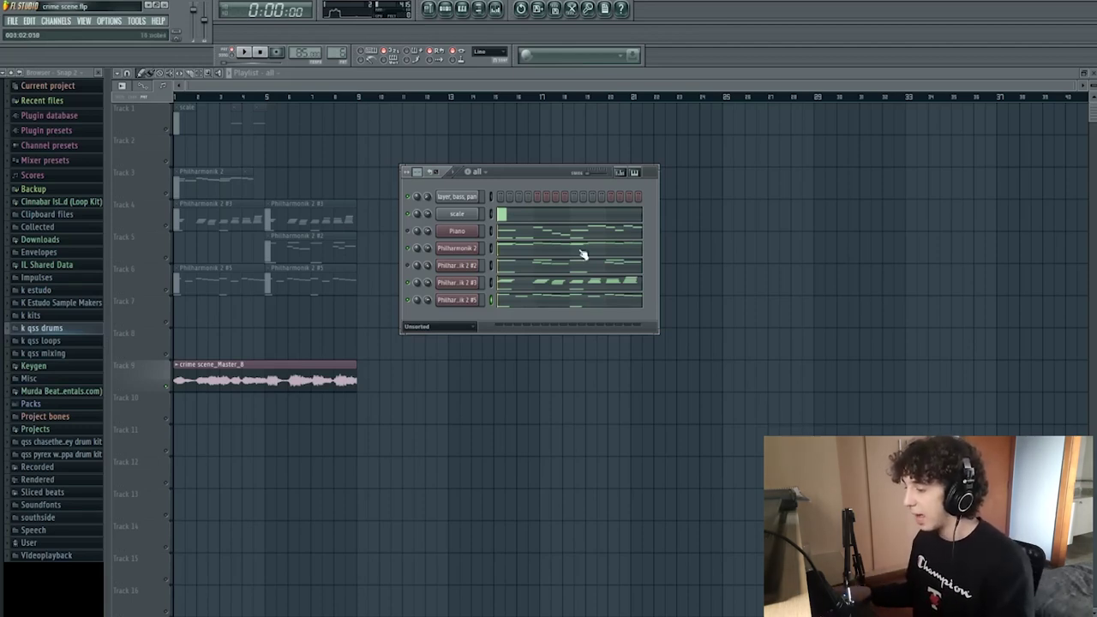
right_click(411, 269)
click(431, 272)
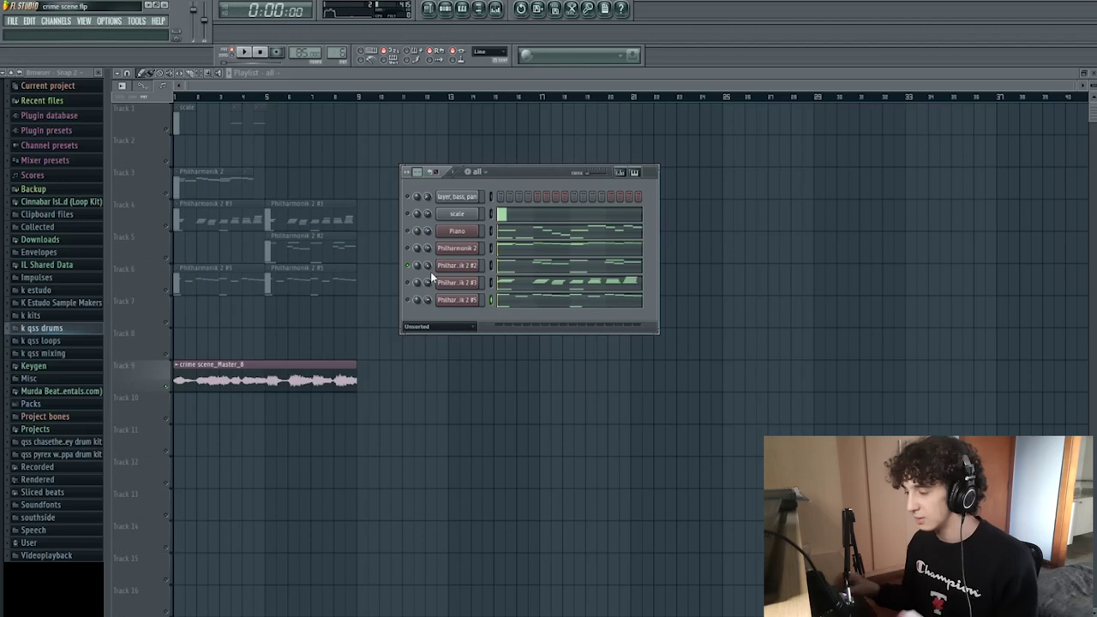
key(F7)
key(space)
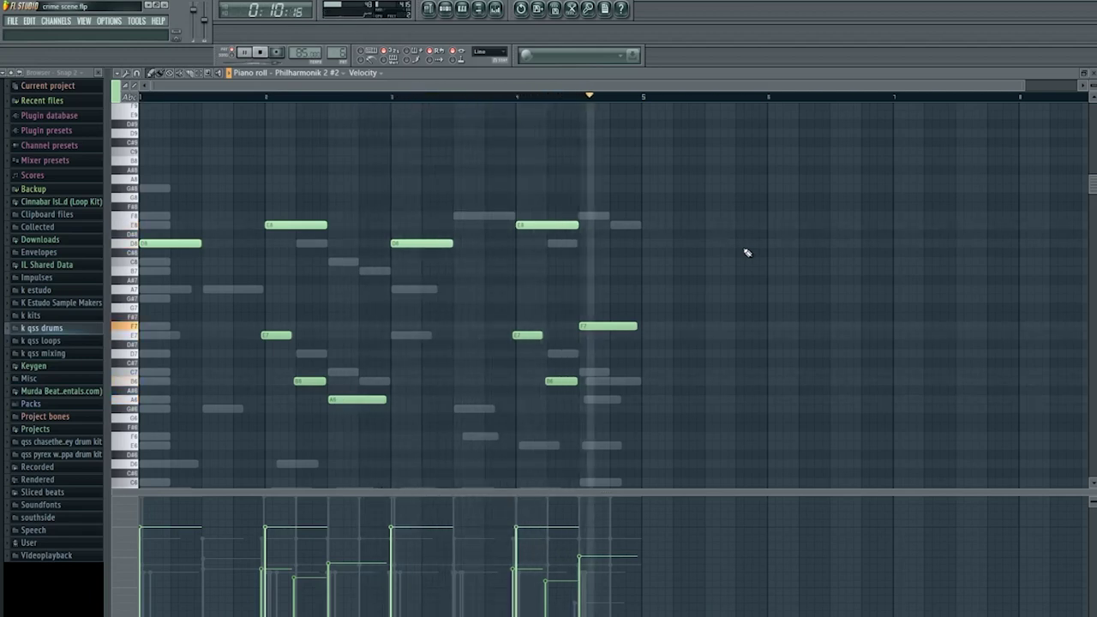
key(space)
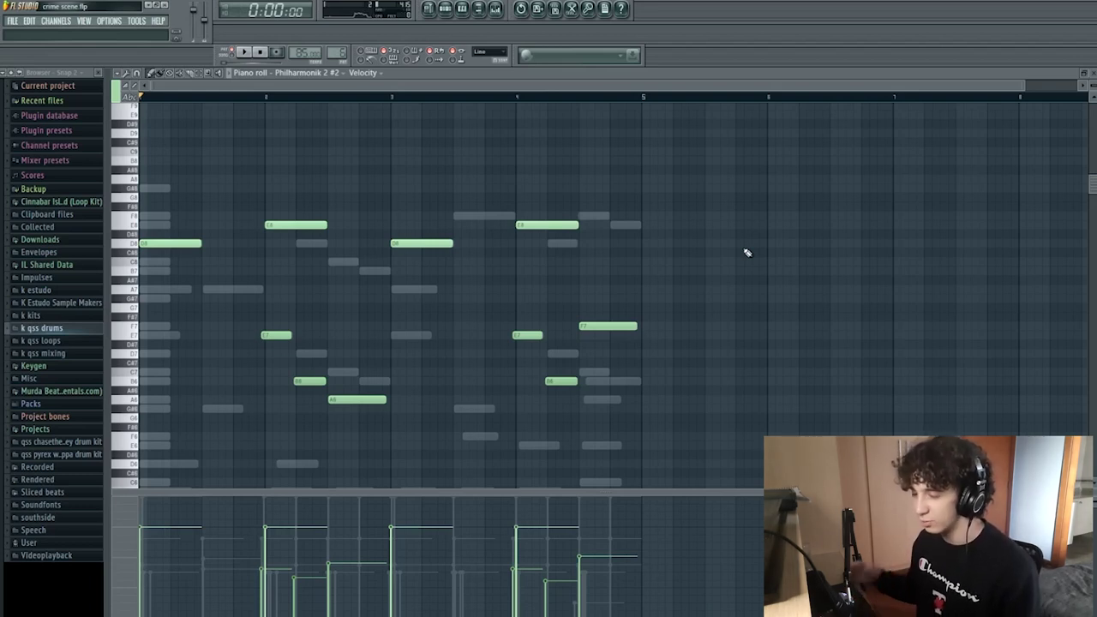
Inspect the Violin 2nd Half mixer track's Fruity Reeverb 2 and HalfTime effects, replaying the Philharmonik 2 #2 part in between.
click(503, 11)
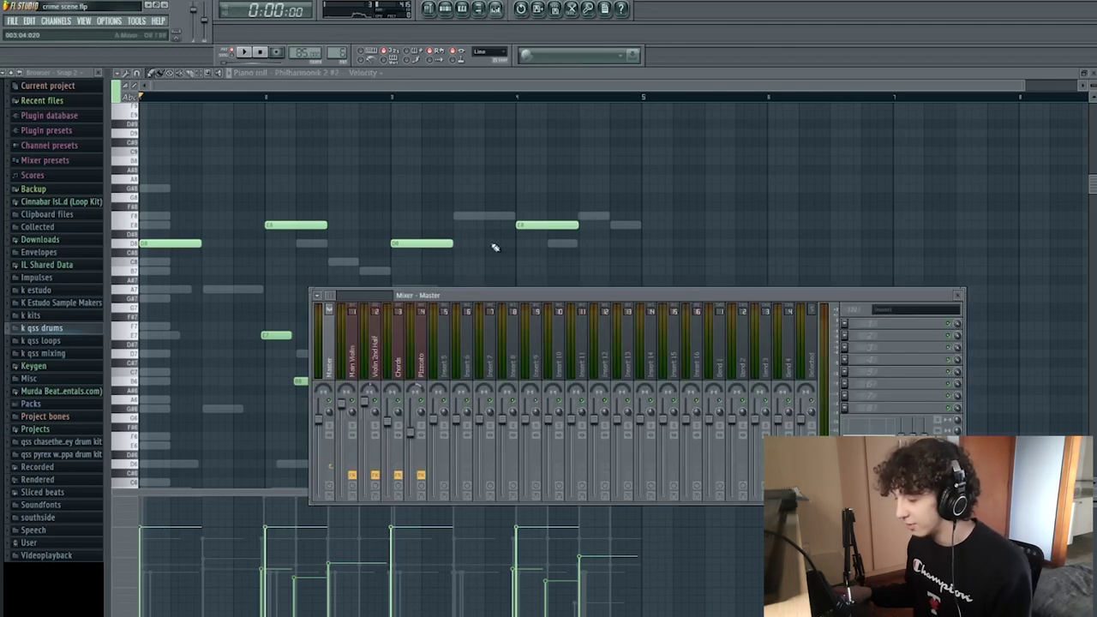
click(399, 354)
key(F9)
key(space)
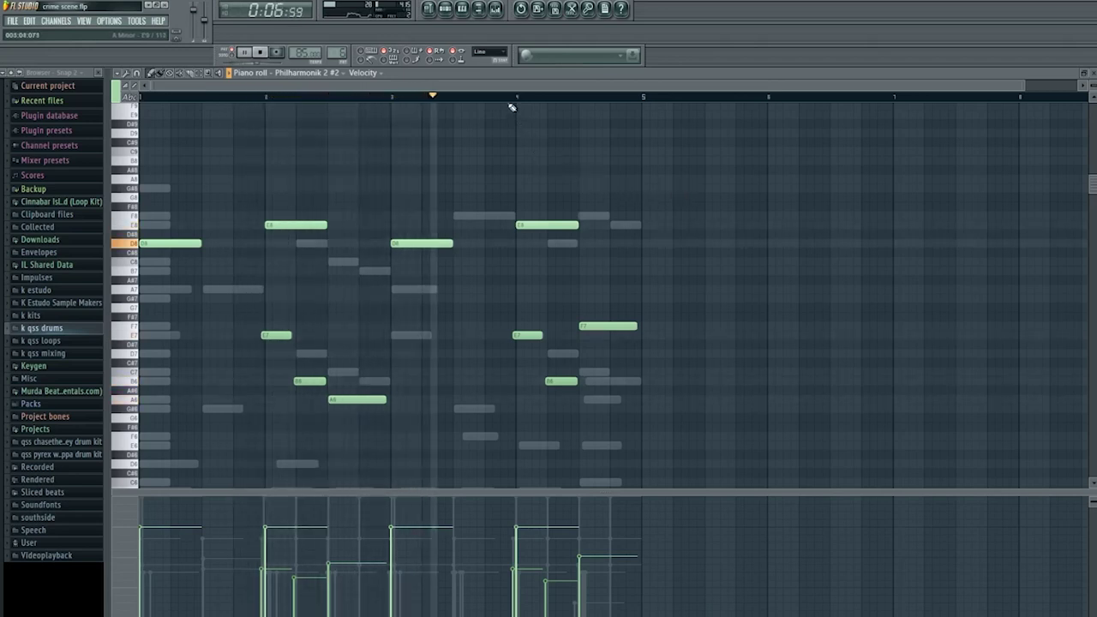
key(space)
click(496, 9)
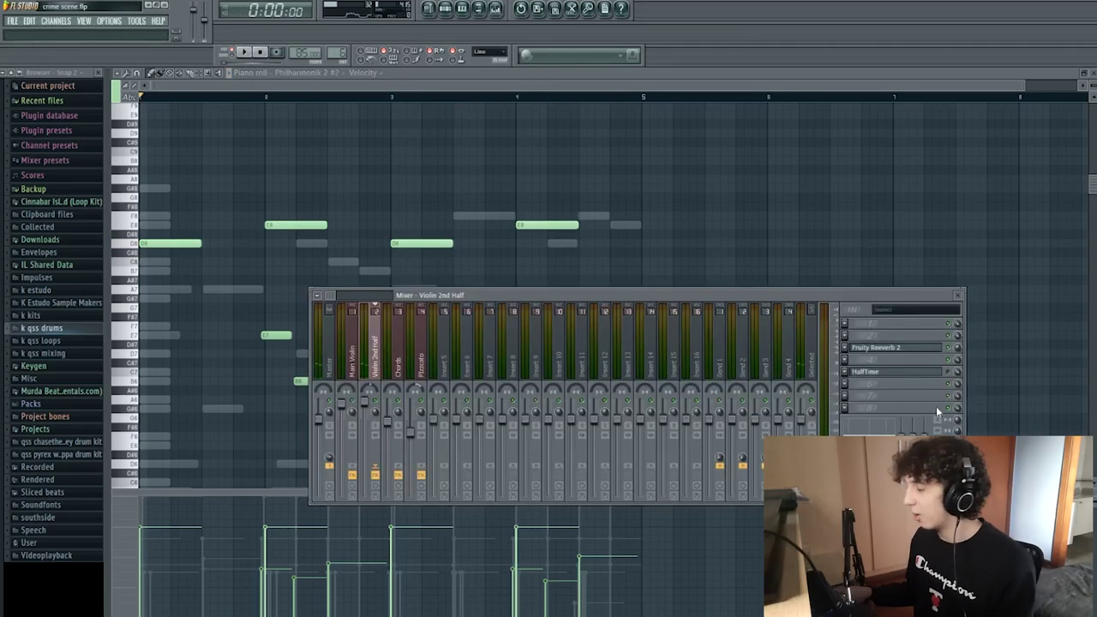
key(F9)
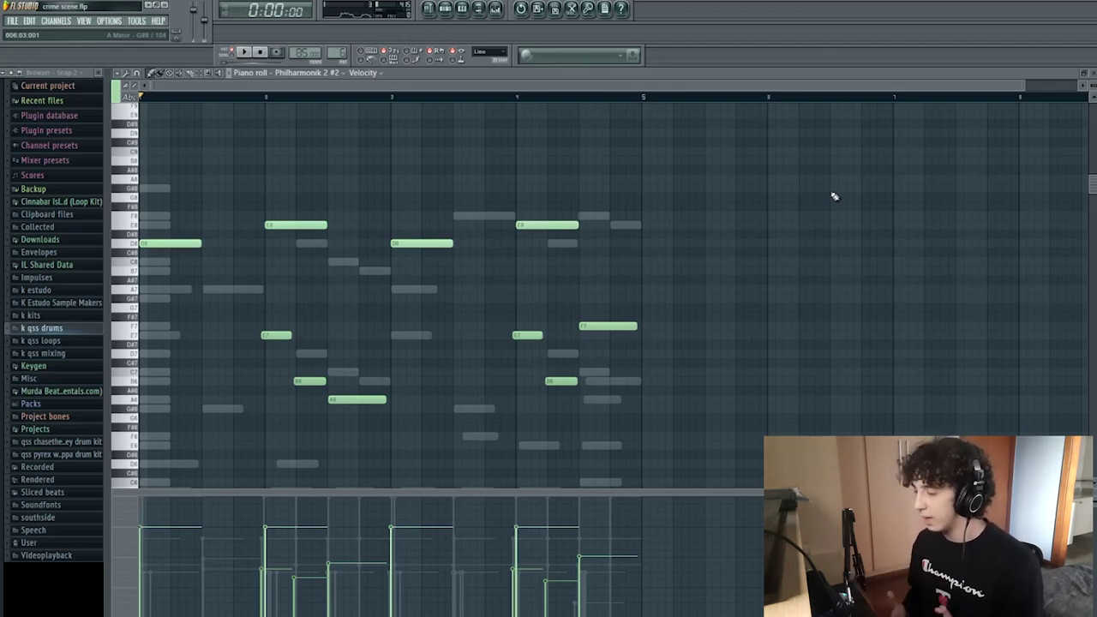
Examine the low E7 and B6 notes around bar 2 up close, highlighting them and clearing the selection.
scroll(323, 313, up, 3)
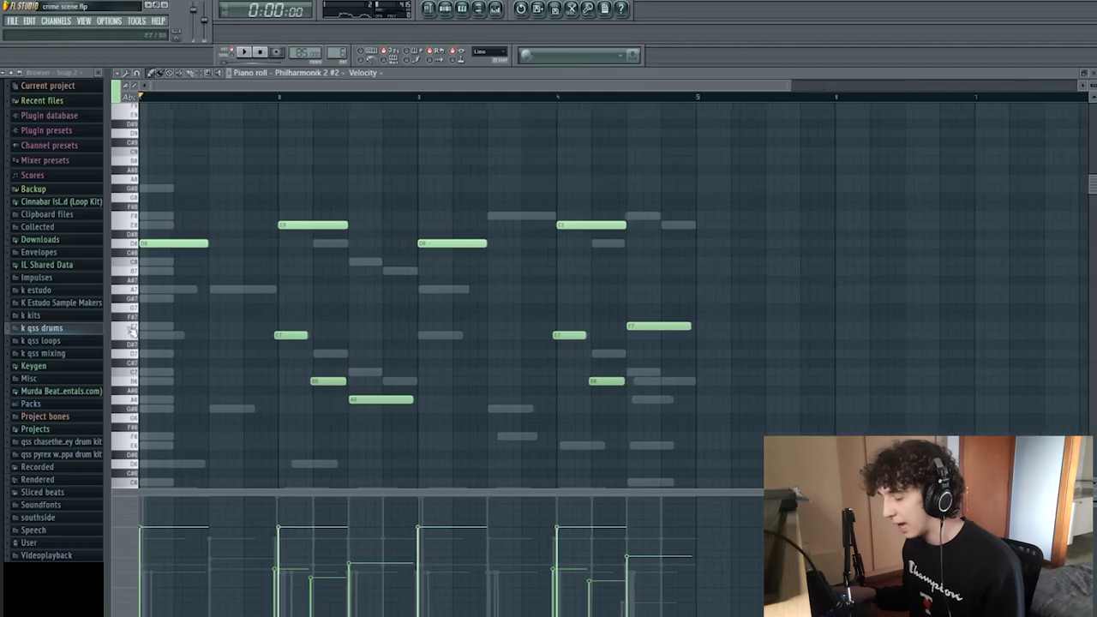
drag(324, 313, 402, 423)
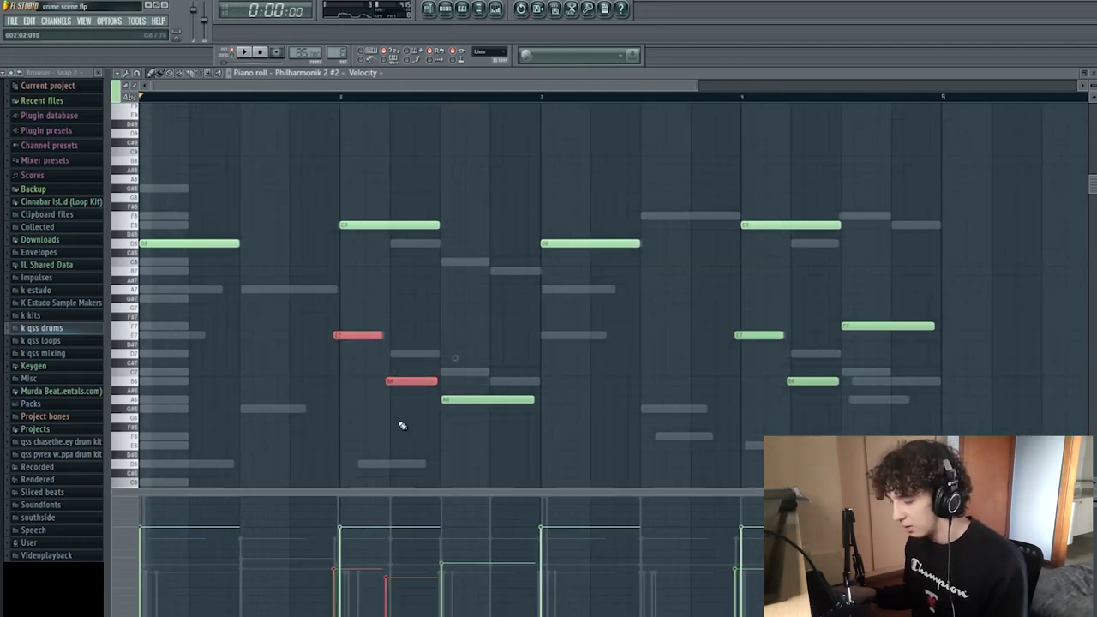
click(406, 417)
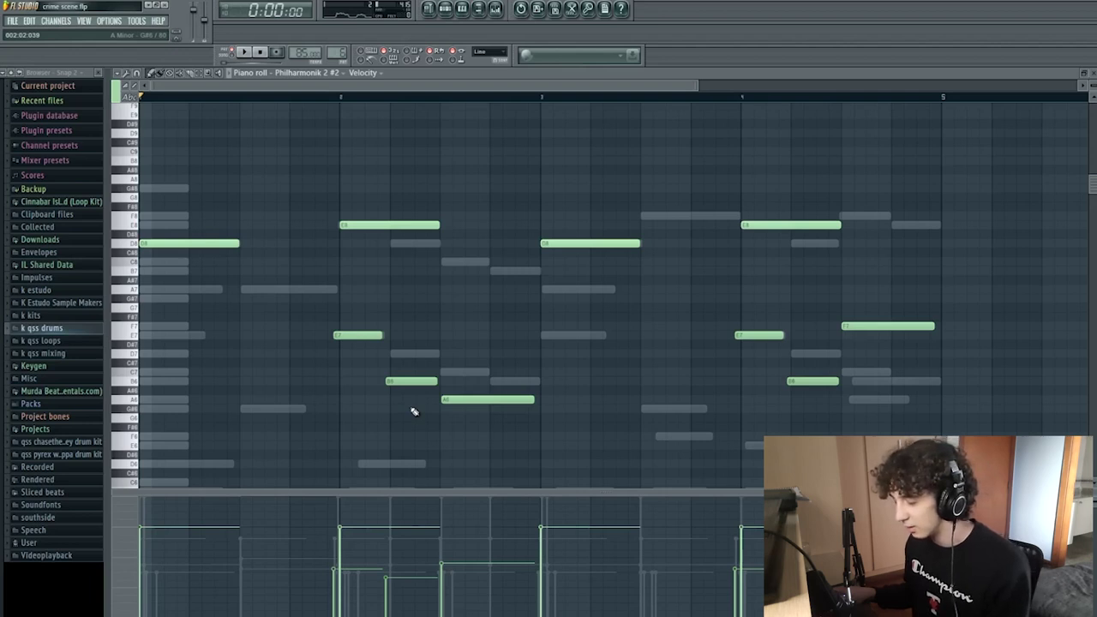
Try the Philharmonik 2 #2 part without the low E7 and B6 notes in bar 2, restore them and compare by playback.
right_click(411, 380)
right_click(358, 335)
key(space)
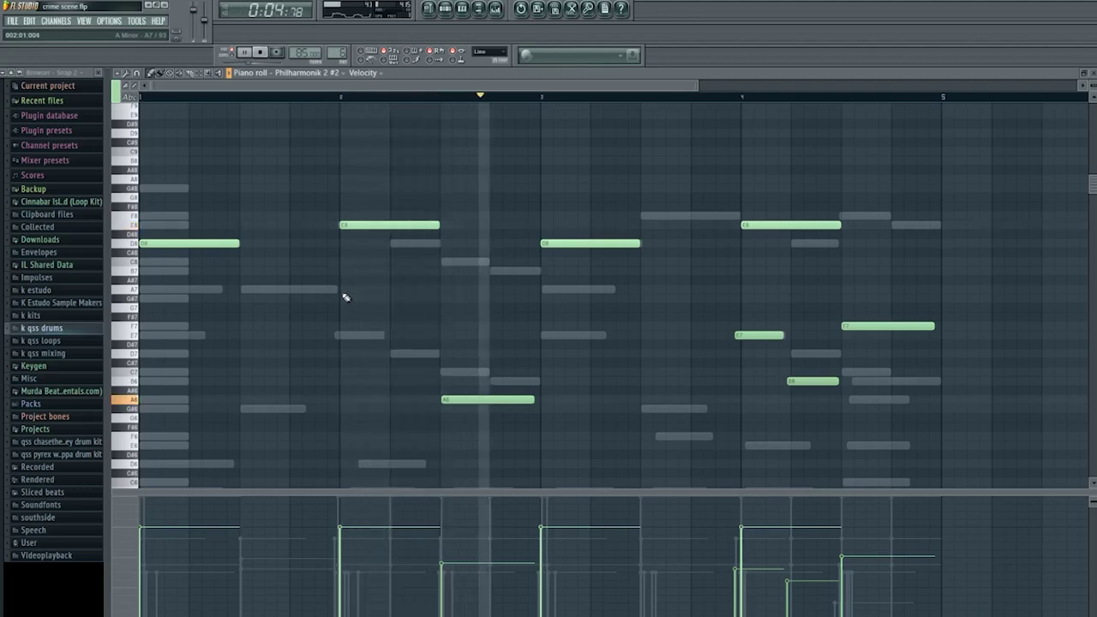
key(ctrl+alt+z)
key(ctrl+alt+z)
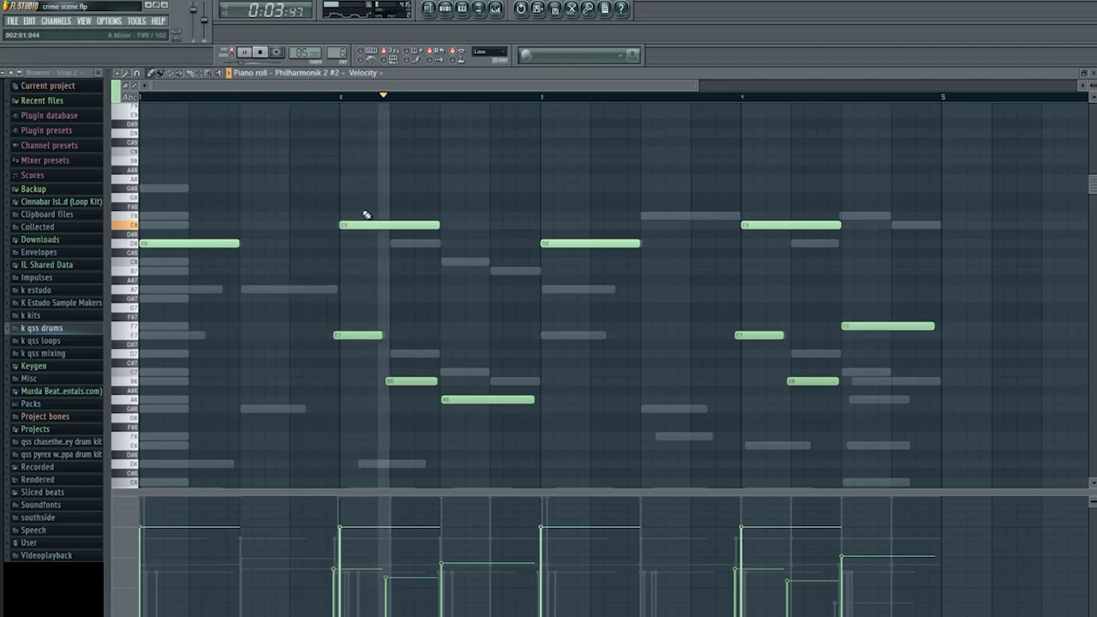
key(space)
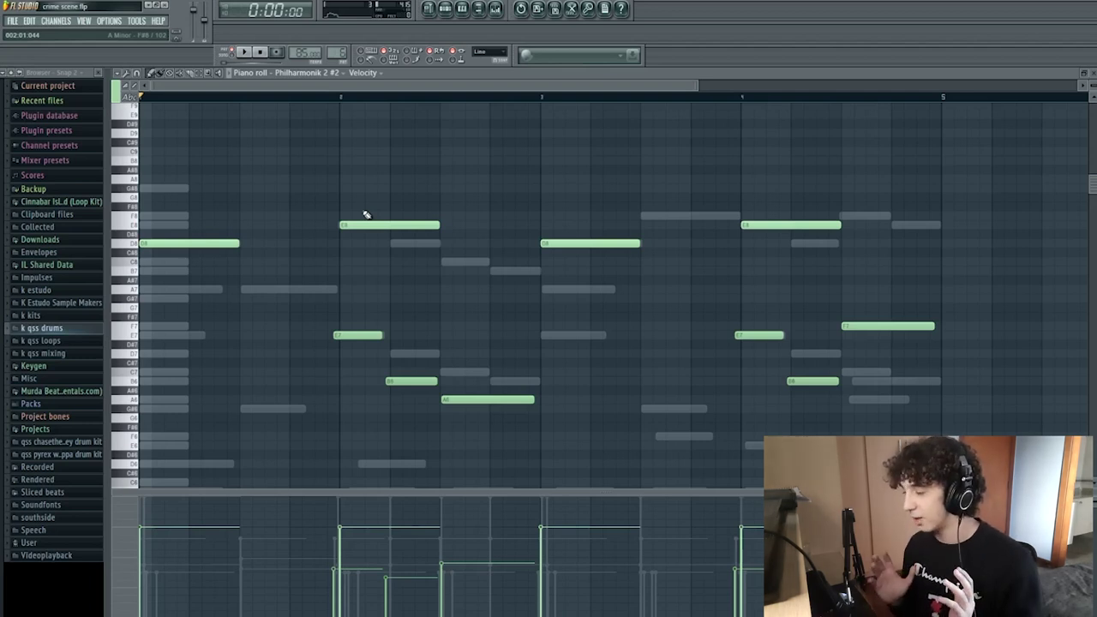
Return to the playlist and look over the effects on the Chords, Violin 2nd Half and Main Violin mixer tracks.
key(F5)
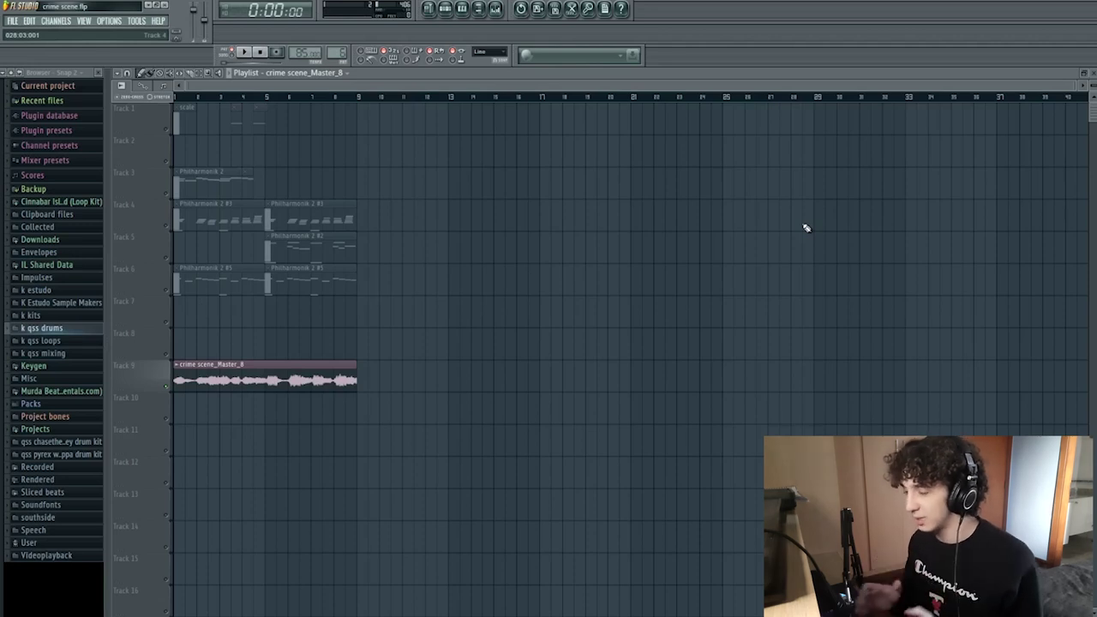
key(F9)
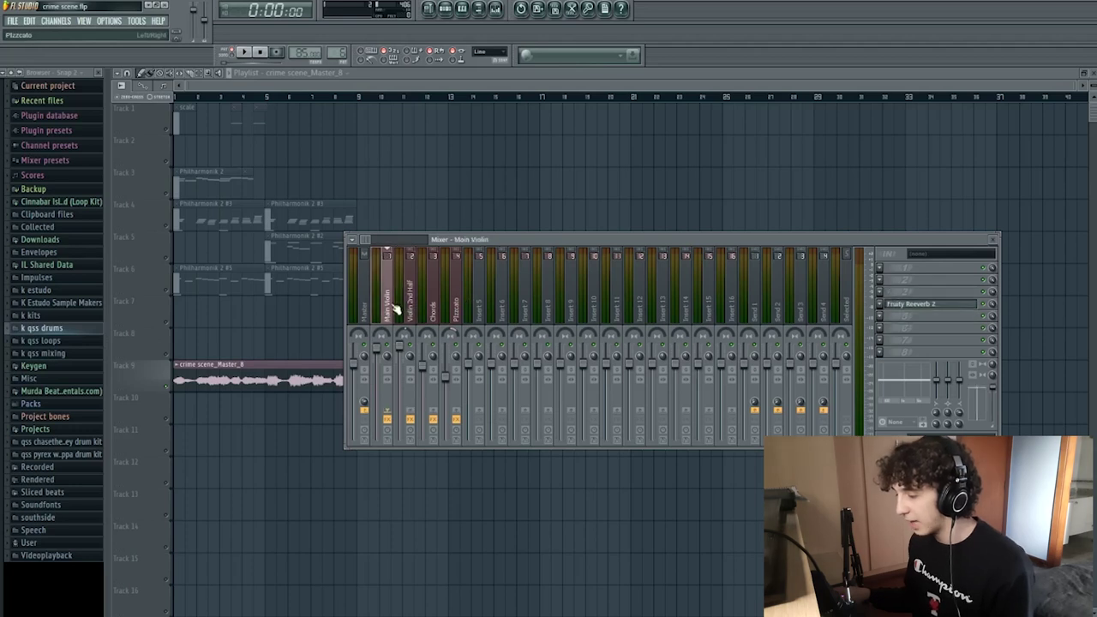
click(426, 301)
click(415, 303)
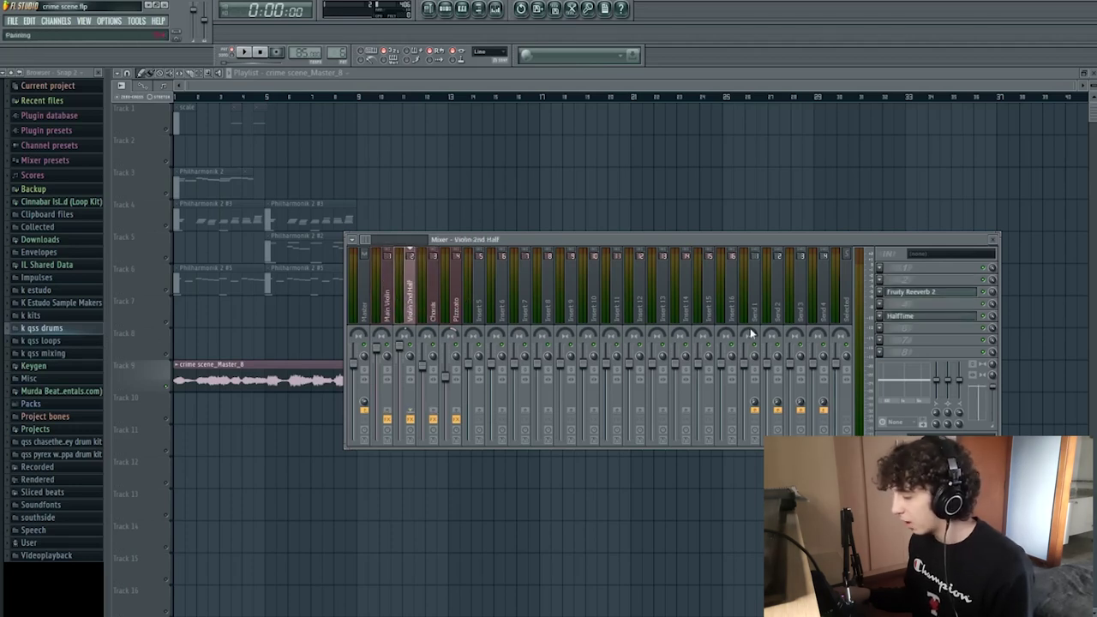
click(943, 318)
key(F6)
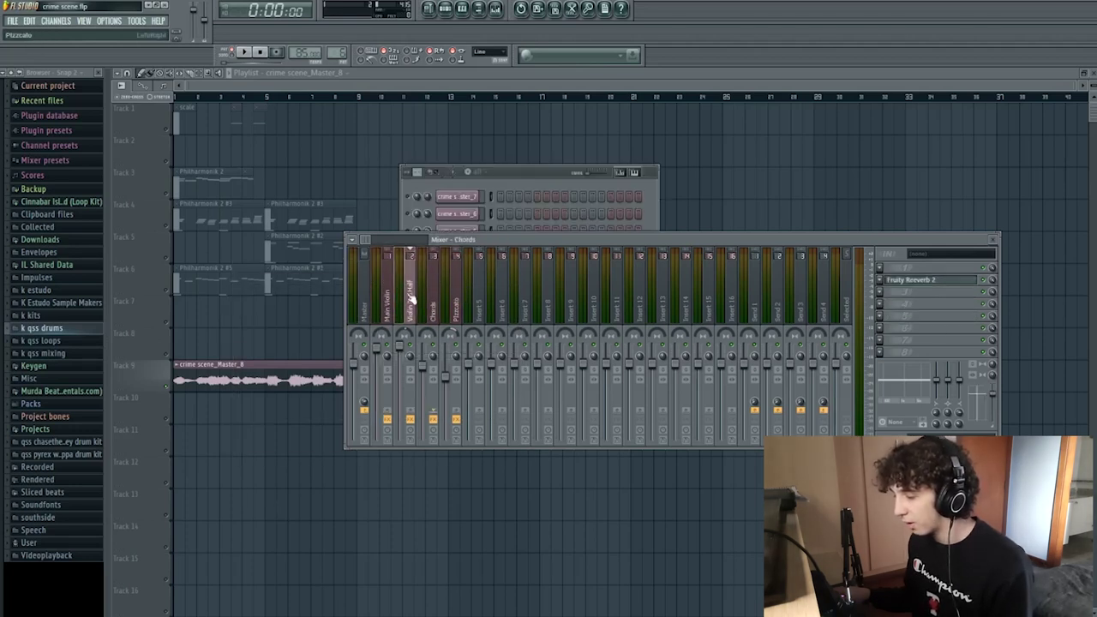
click(387, 300)
click(503, 155)
key(F9)
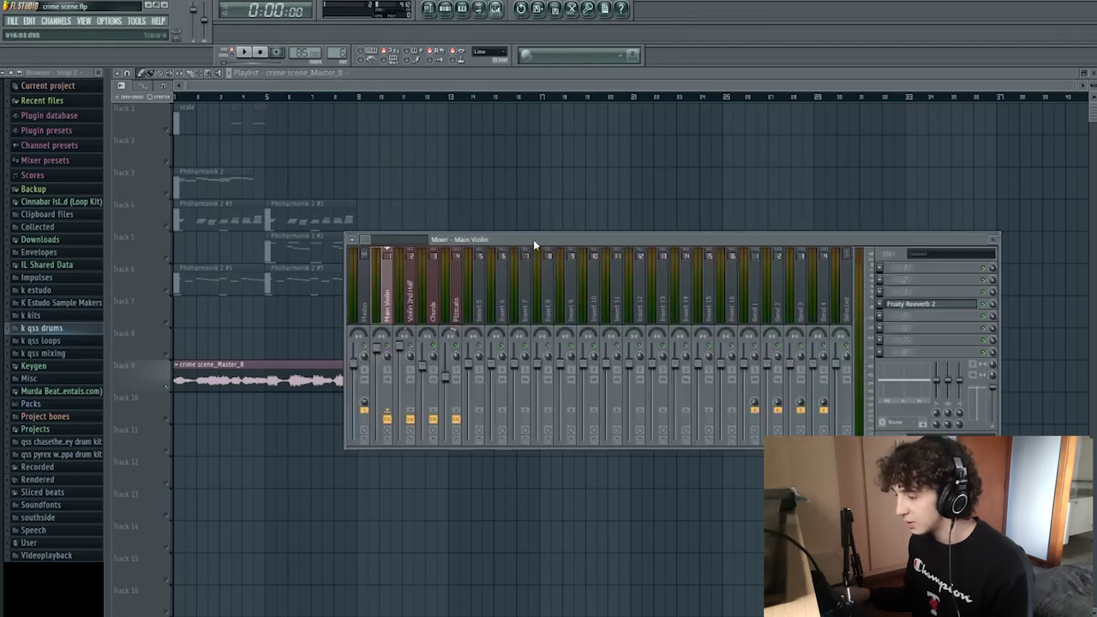
Compare the Fruity Reeverb 2 settings of the Main Violin and Pizzcato mixer tracks with their windows side by side, closing them when done.
click(969, 305)
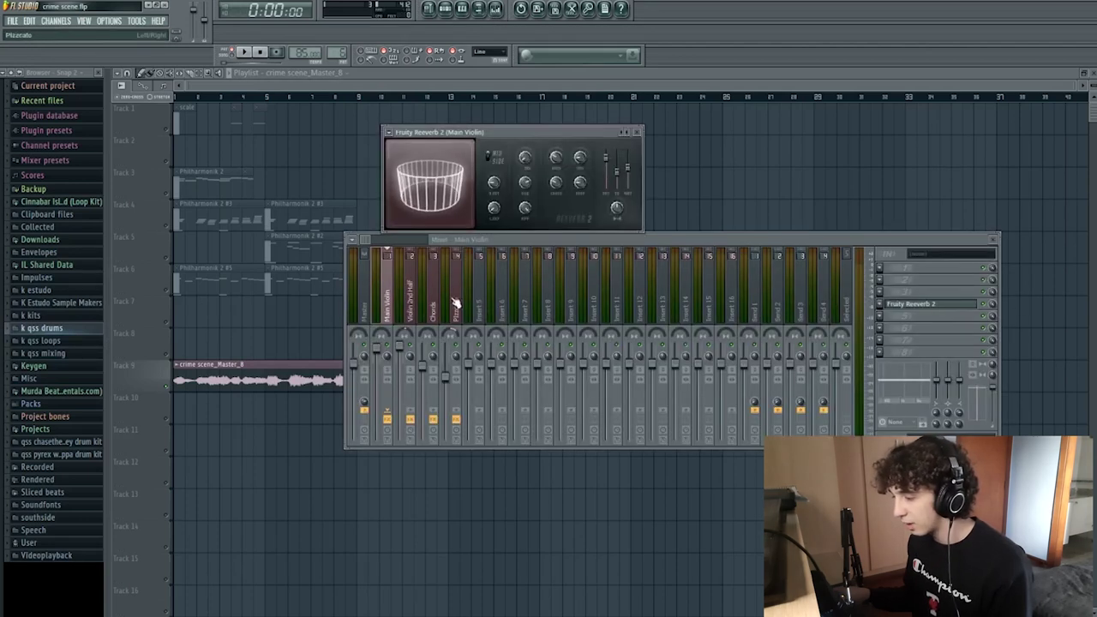
click(453, 306)
click(930, 281)
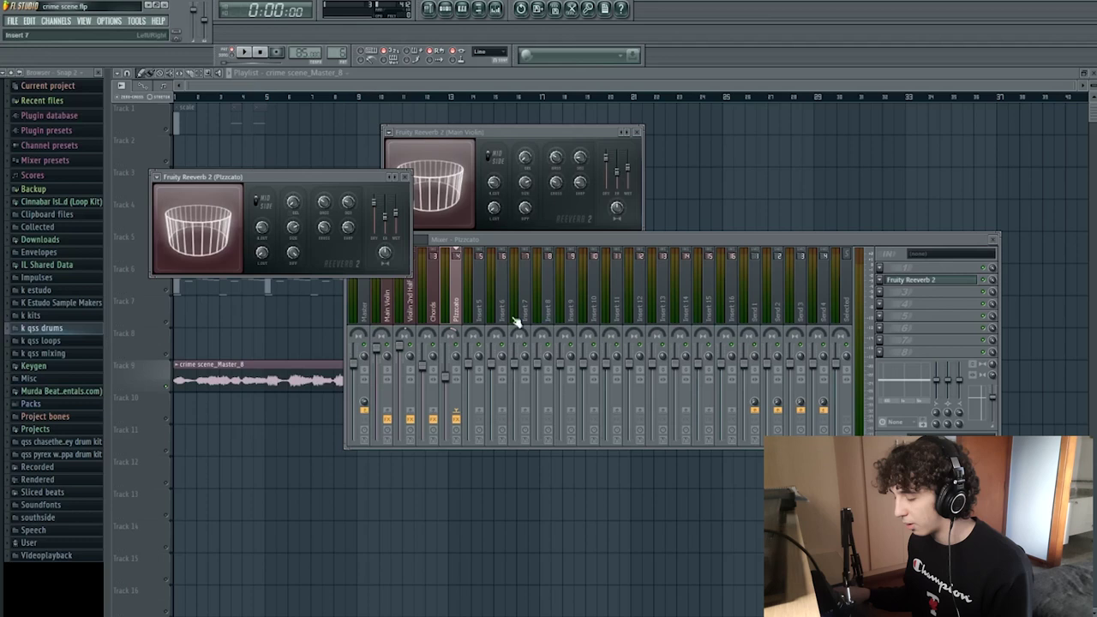
click(435, 307)
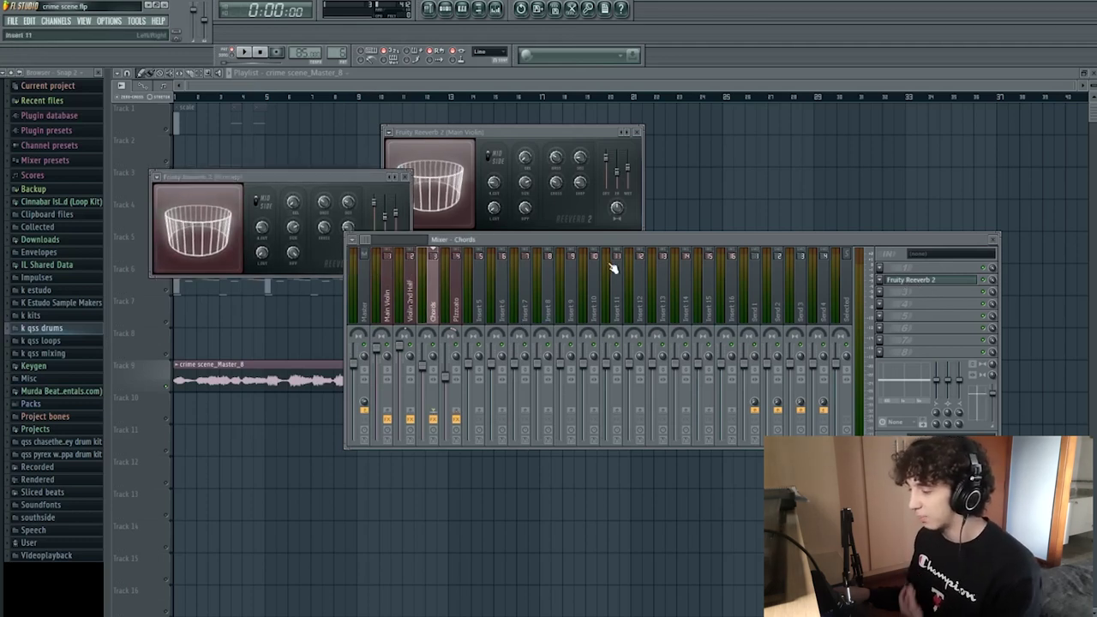
drag(606, 232, 603, 297)
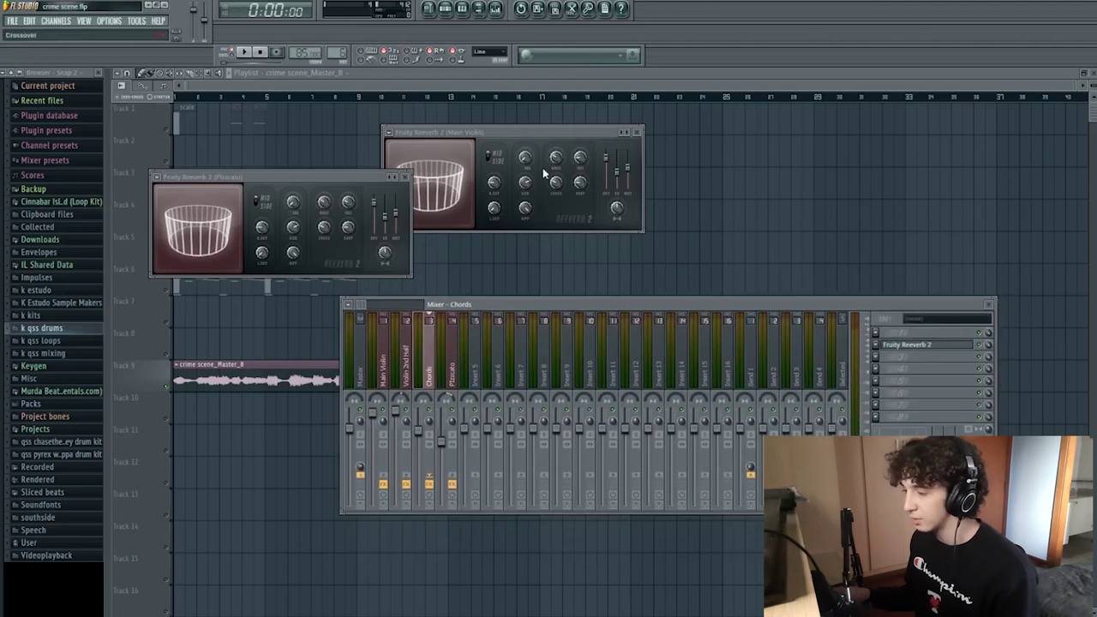
click(532, 131)
drag(532, 131, 579, 179)
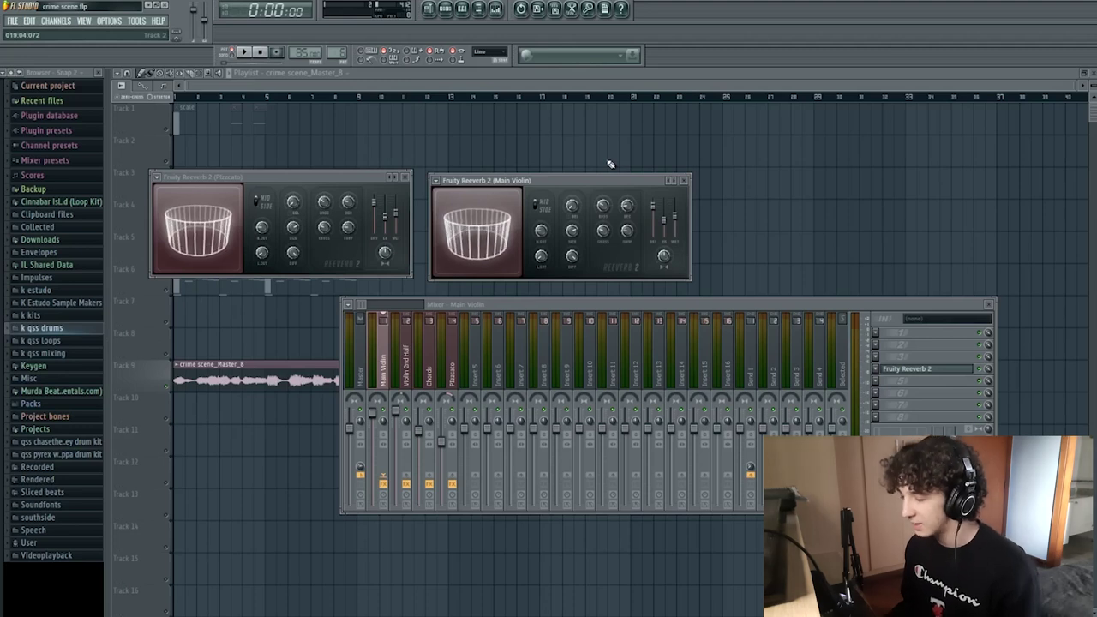
key(F12)
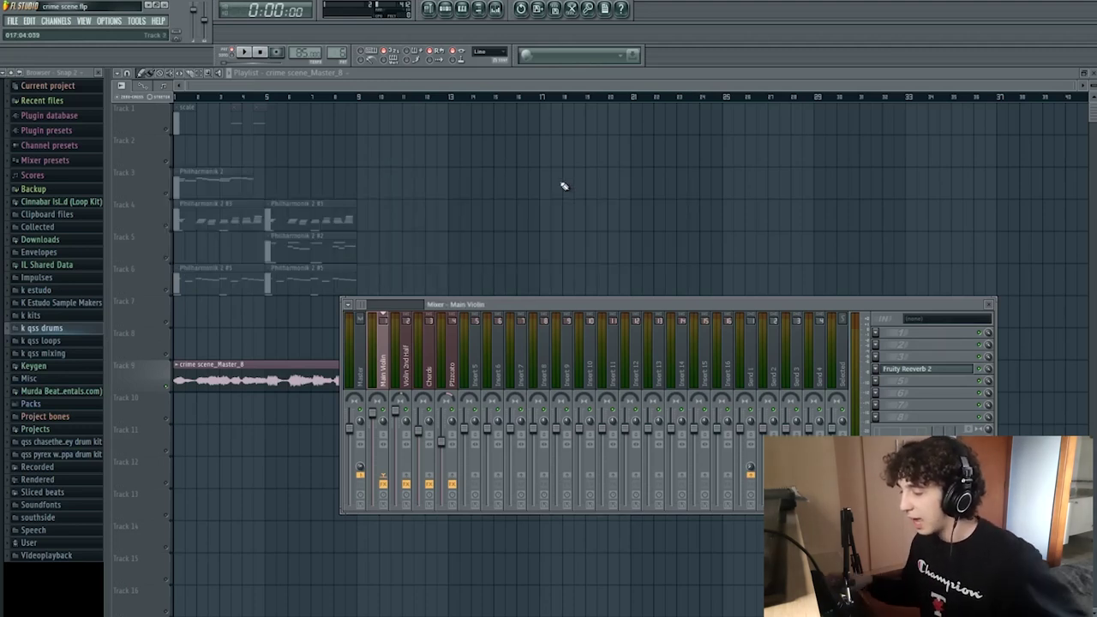
Check the effect slots of the Violin 2nd Half and Pizzcato mixer tracks.
click(408, 381)
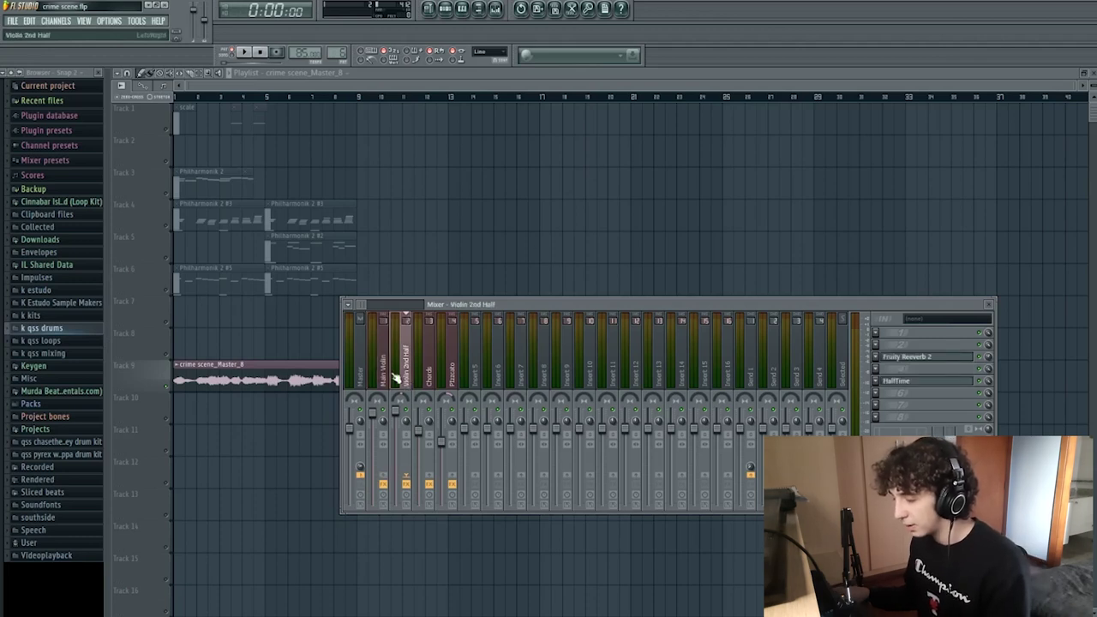
click(452, 385)
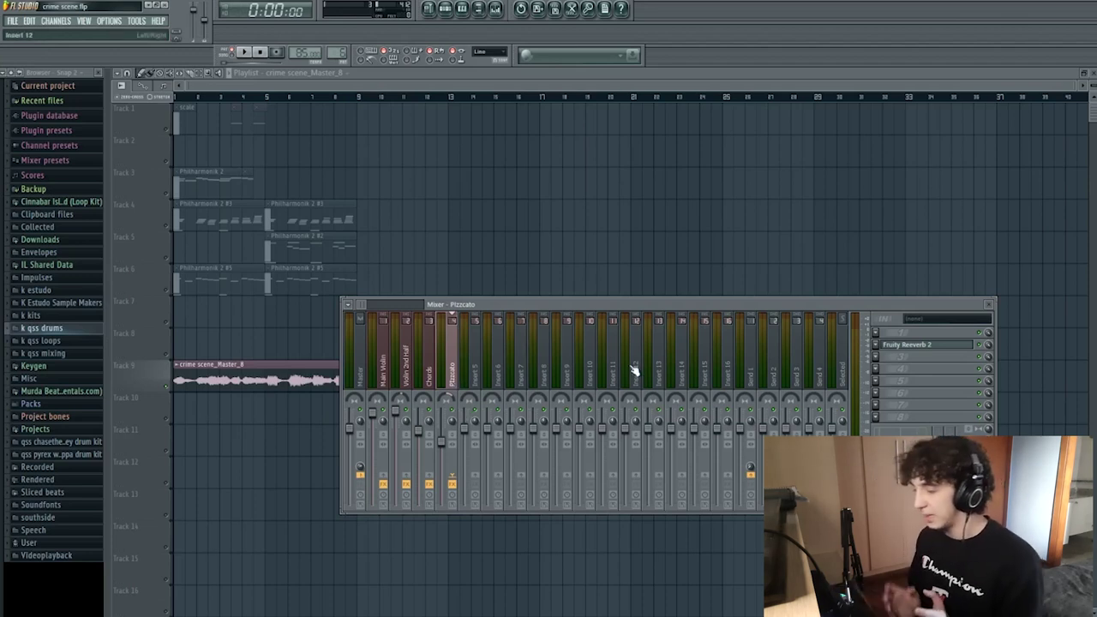
click(406, 377)
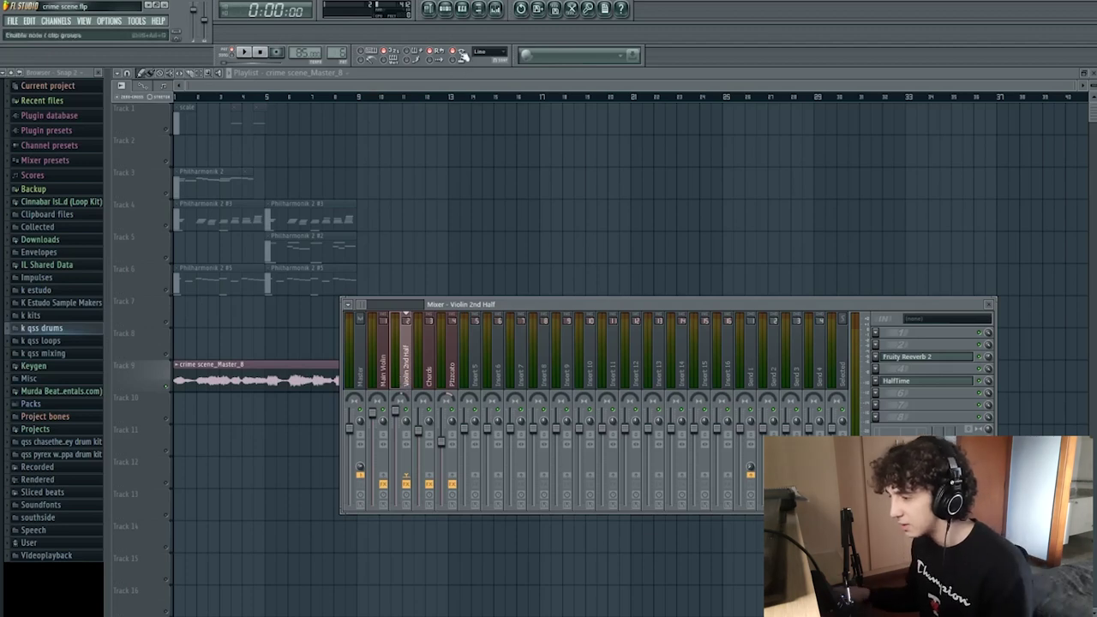
Switch to the Philharmonik 2 pattern and inspect the Philharmonik 2 #2 channel's Miroslav instrument.
click(447, 10)
click(472, 171)
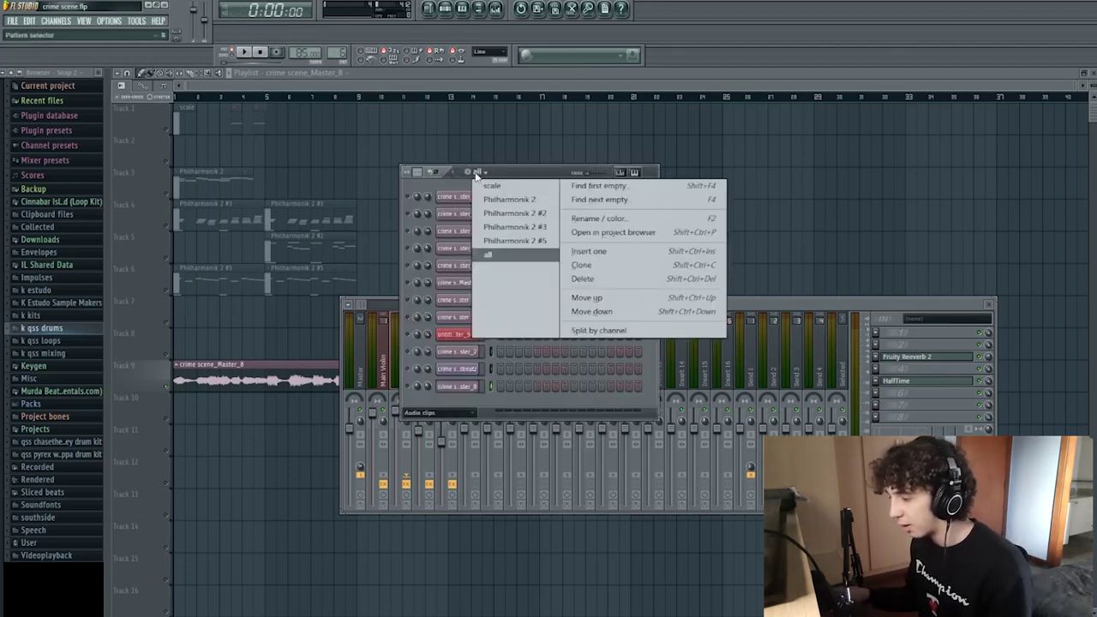
click(496, 230)
click(457, 248)
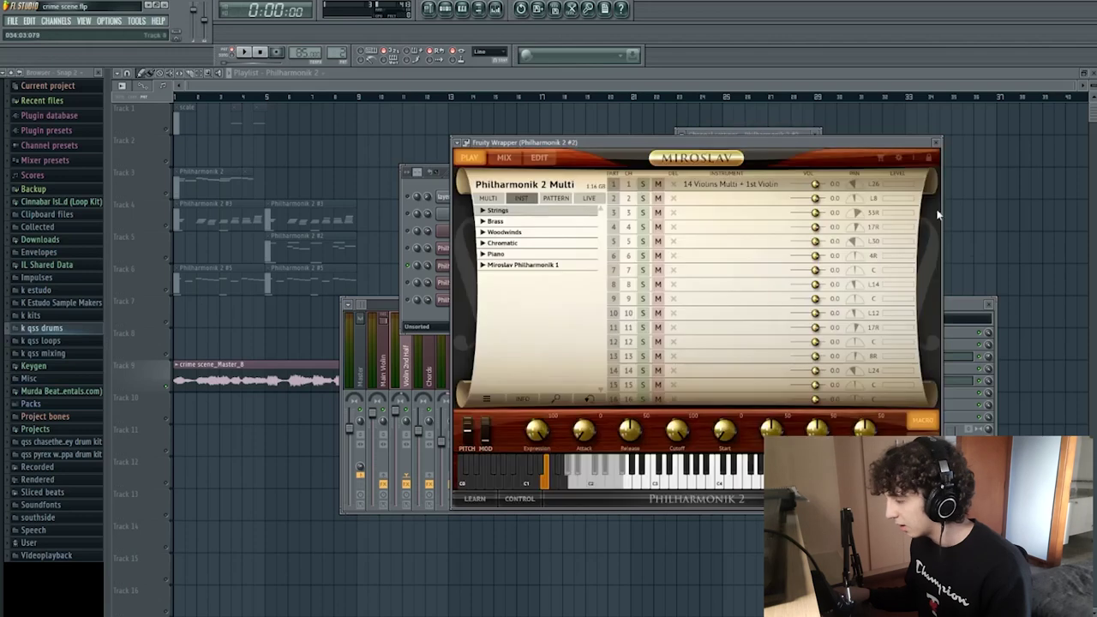
key(Escape)
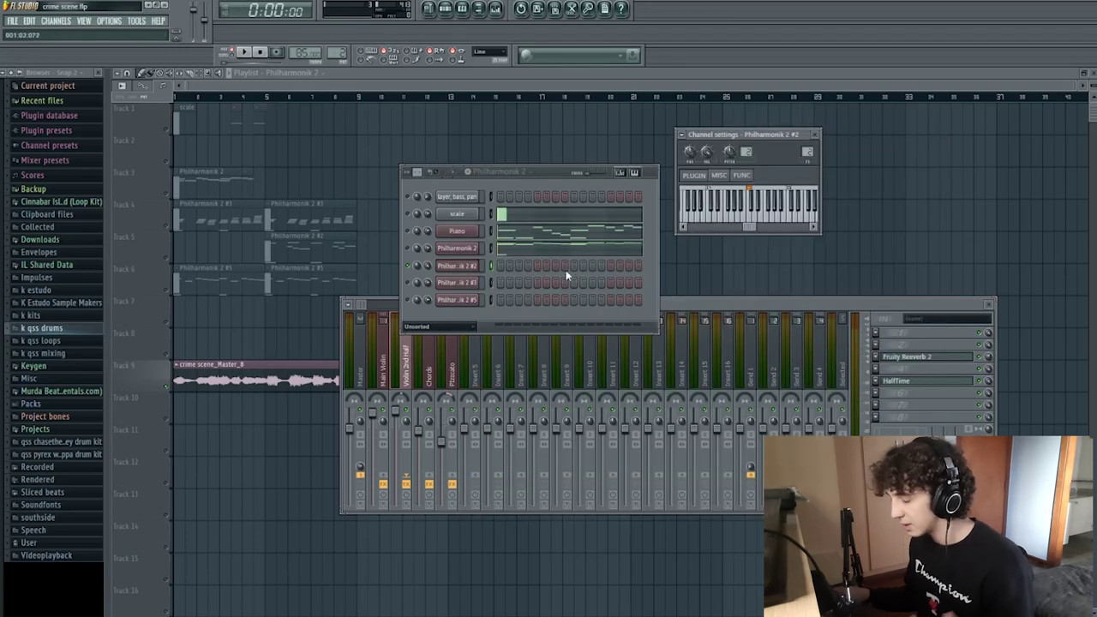
Review the effect slots of the Violin 2nd Half, Pizzcato, Master and Main Violin mixer tracks, hiding the channel rack.
click(414, 368)
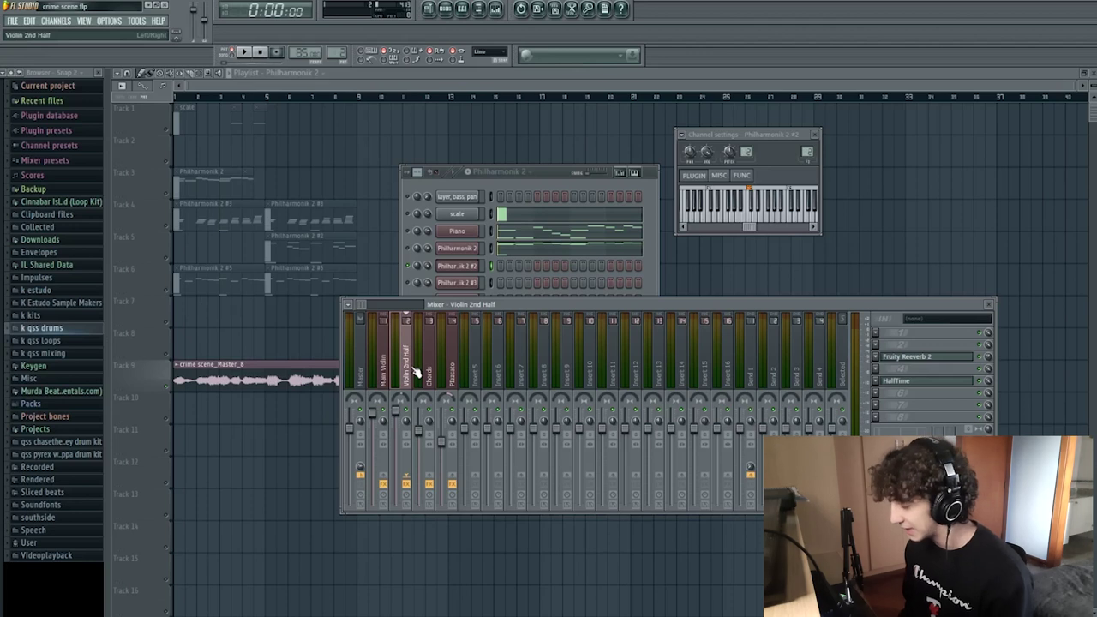
click(452, 379)
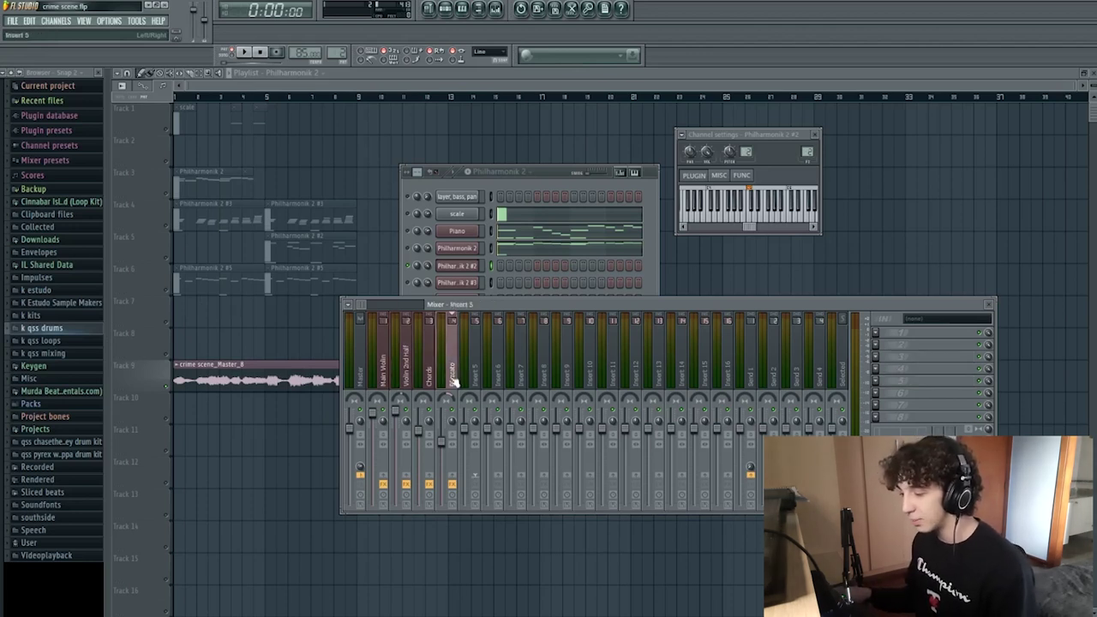
click(362, 375)
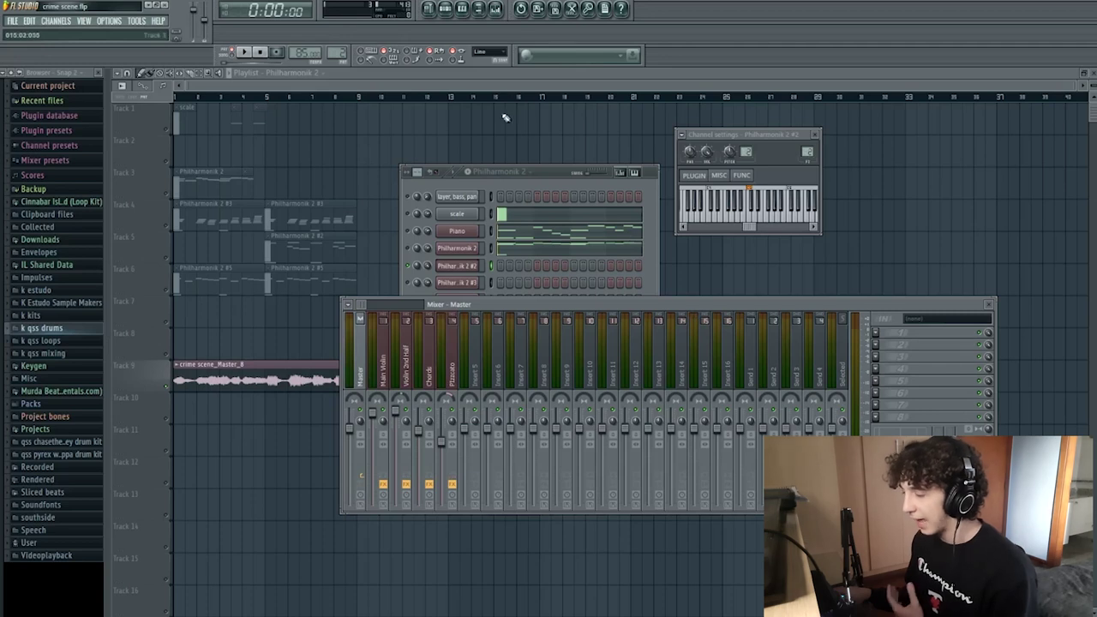
click(445, 9)
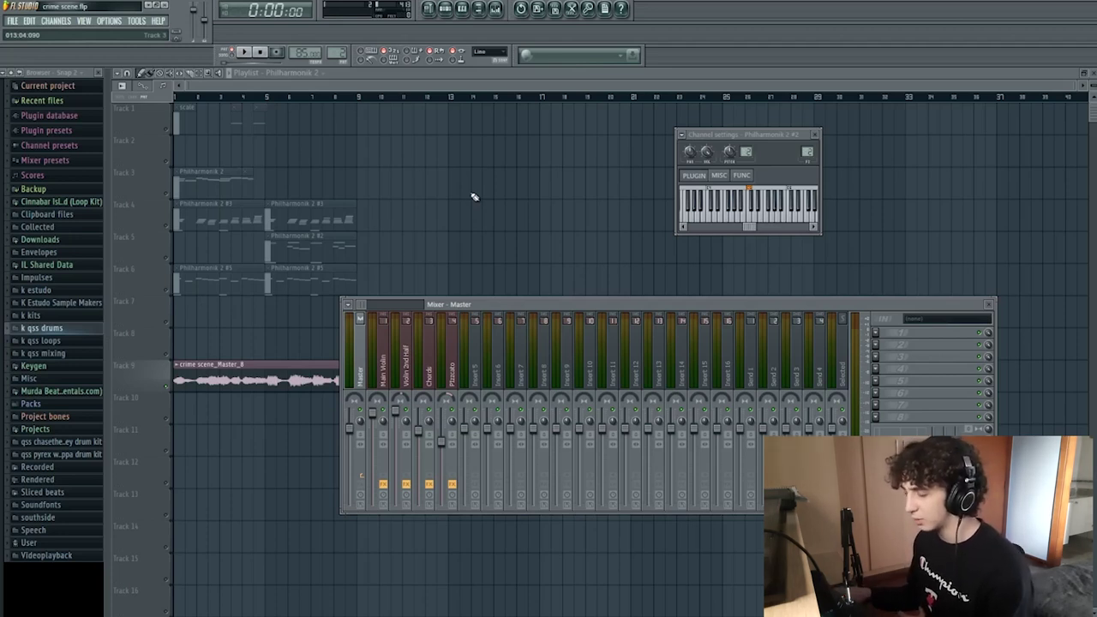
click(451, 369)
click(402, 377)
click(384, 378)
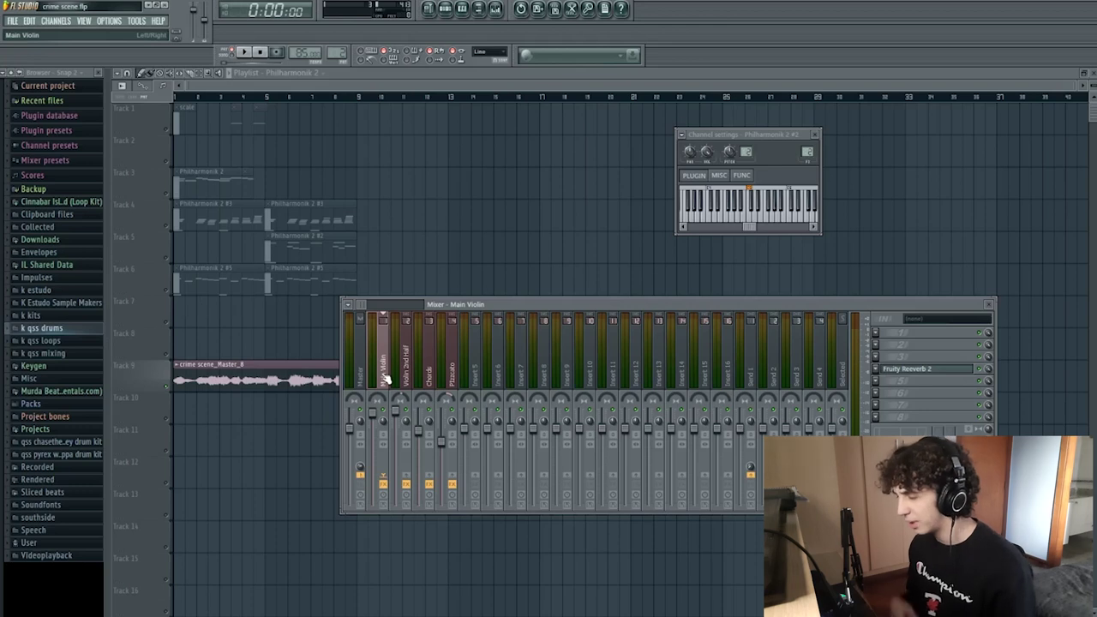
Arm the Master mixer track for recording.
click(364, 381)
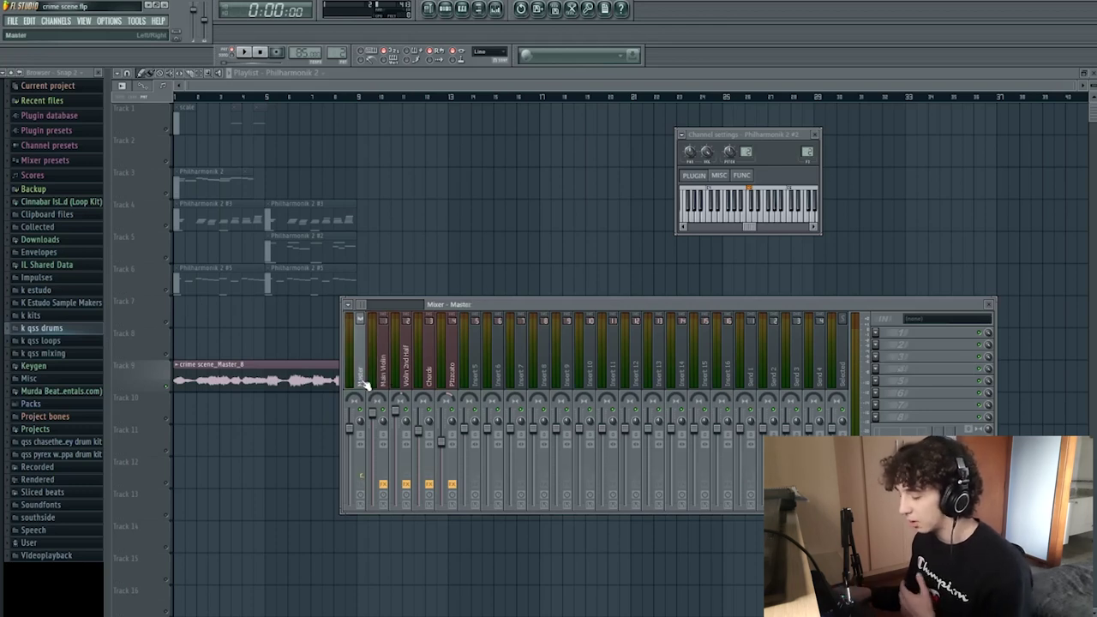
click(360, 505)
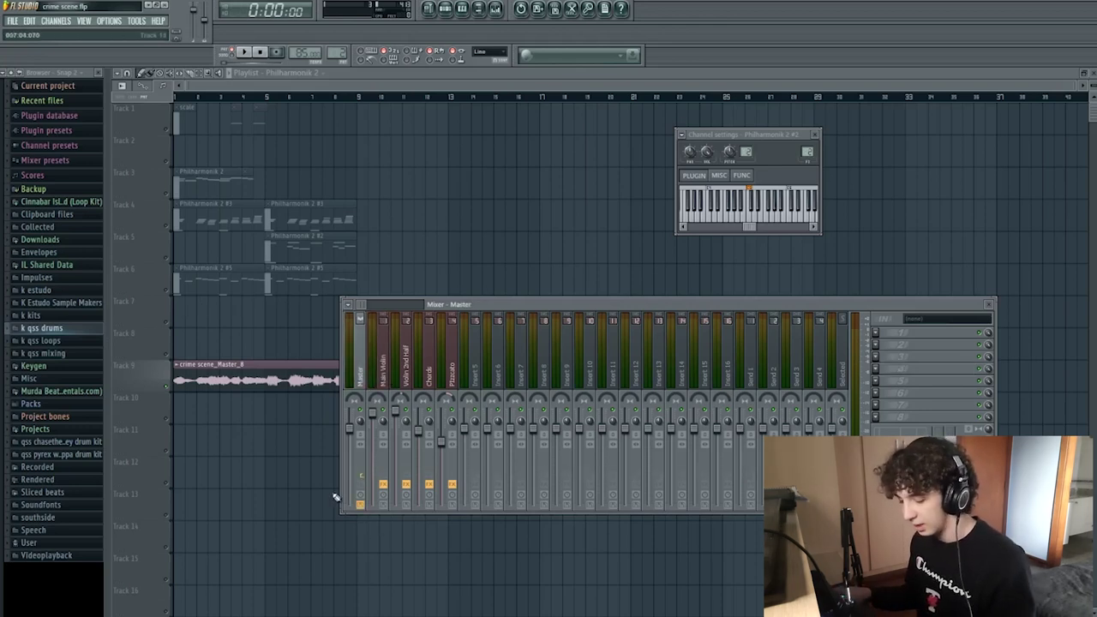
key(Escape)
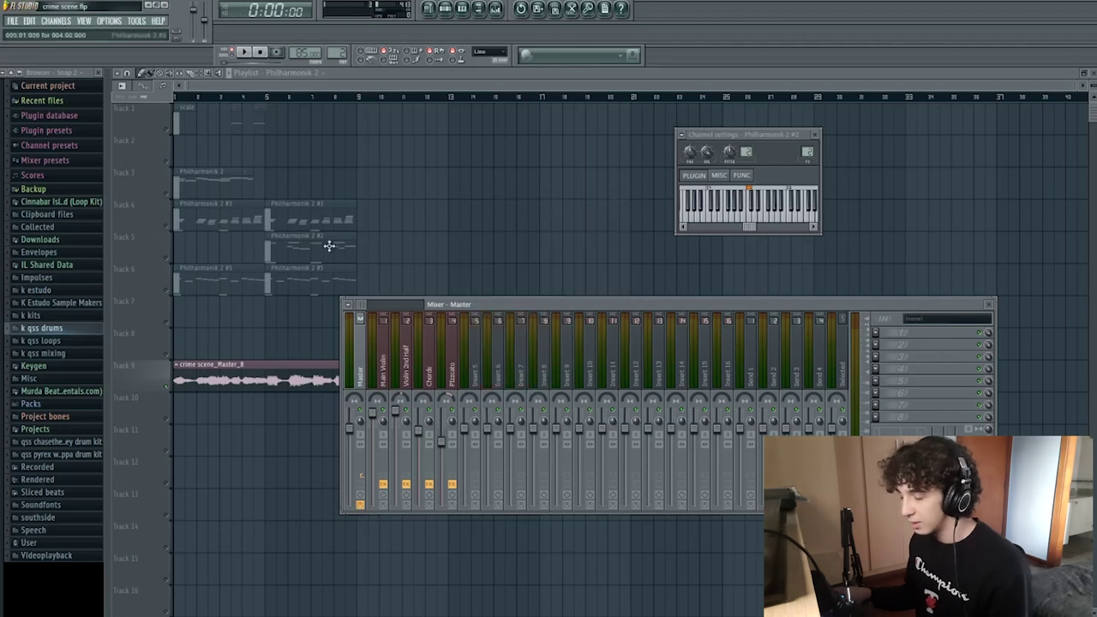
Inspect the crime scene_Master_8 audio clip's channel settings and play the clip through in the playlist.
key(F12)
double_click(299, 374)
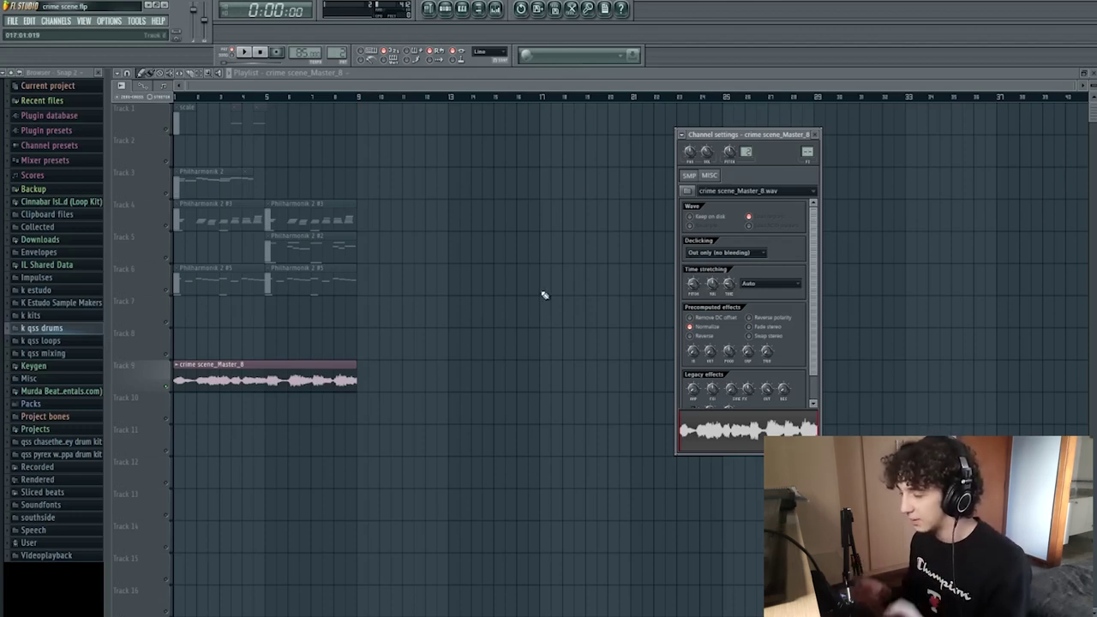
key(Escape)
key(space)
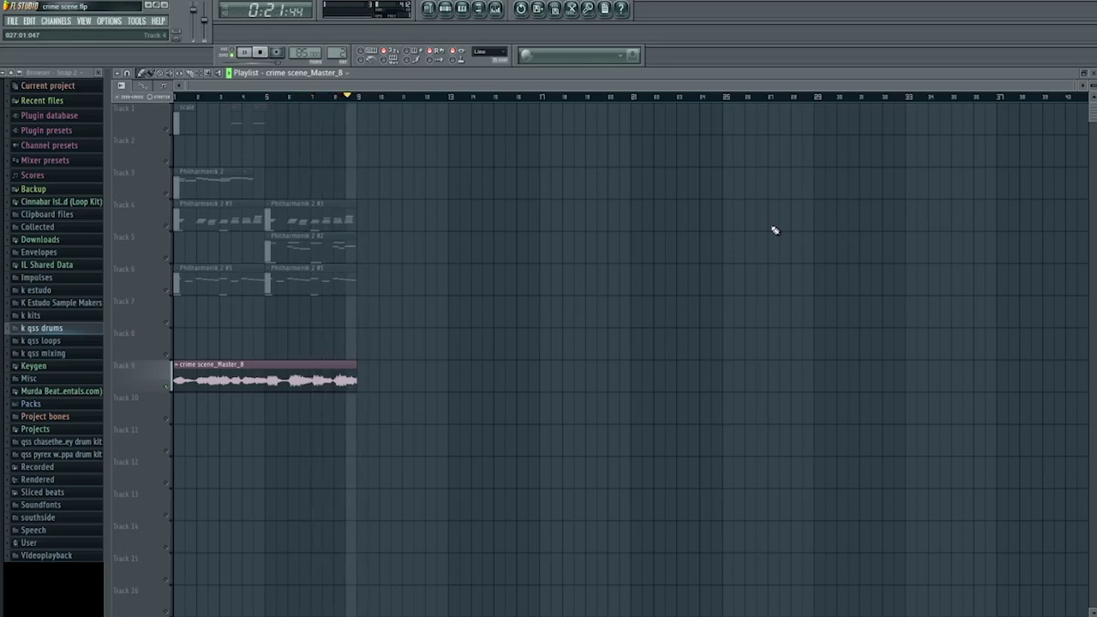
key(space)
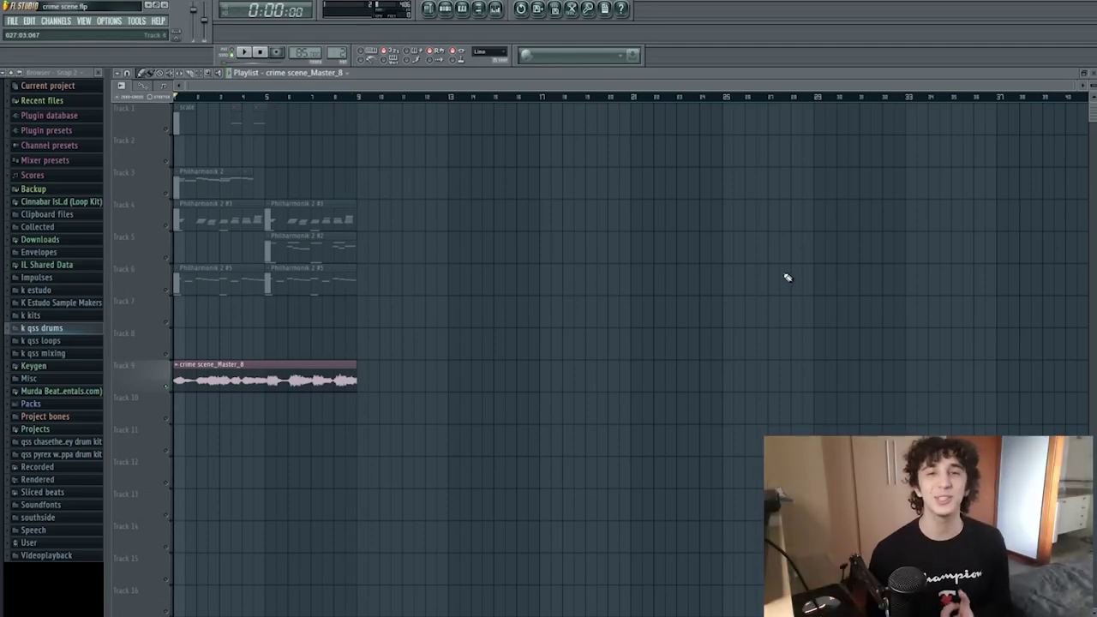